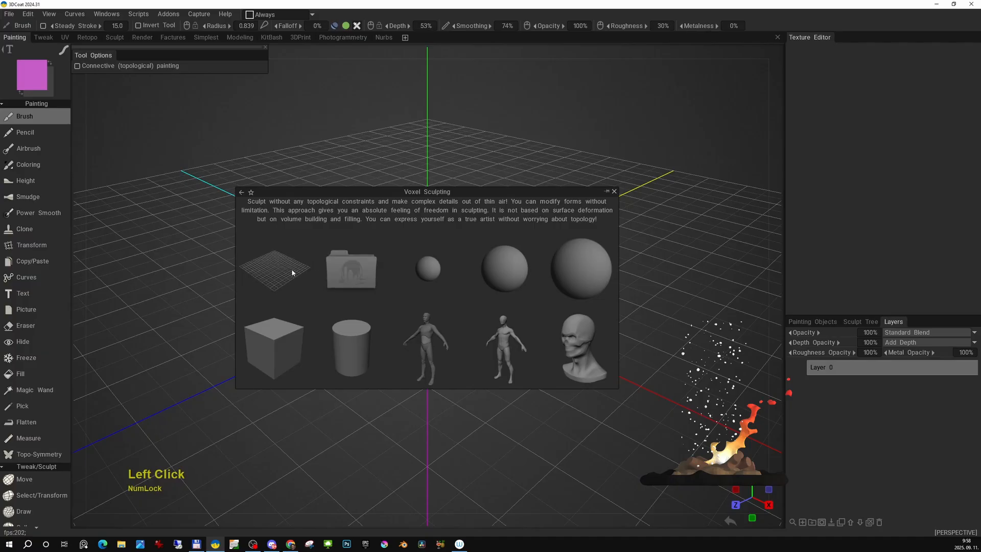
- Start an empty voxel sculpting scene and build a rounded mass from overlapping spheres with the Sphere tool
left_click(292, 273)
right_click_drag(458, 283, 504, 281)
mouse_move(465, 280)
left_mouse_down()
mouse_move(409, 293)
mouse_move(530, 338)
mouse_move(538, 305)
left_mouse_up()
middle_click_drag(537, 305, 502, 289, "alt")
right_click_drag(501, 289, 502, 312, "alt")
middle_click_drag(502, 312, 532, 329, "alt")
mouse_move(532, 329)
left_mouse_down("alt")
mouse_move(580, 290)
mouse_move(593, 292)
left_mouse_up("alt")
middle_click_drag(593, 292, 590, 309, "alt")
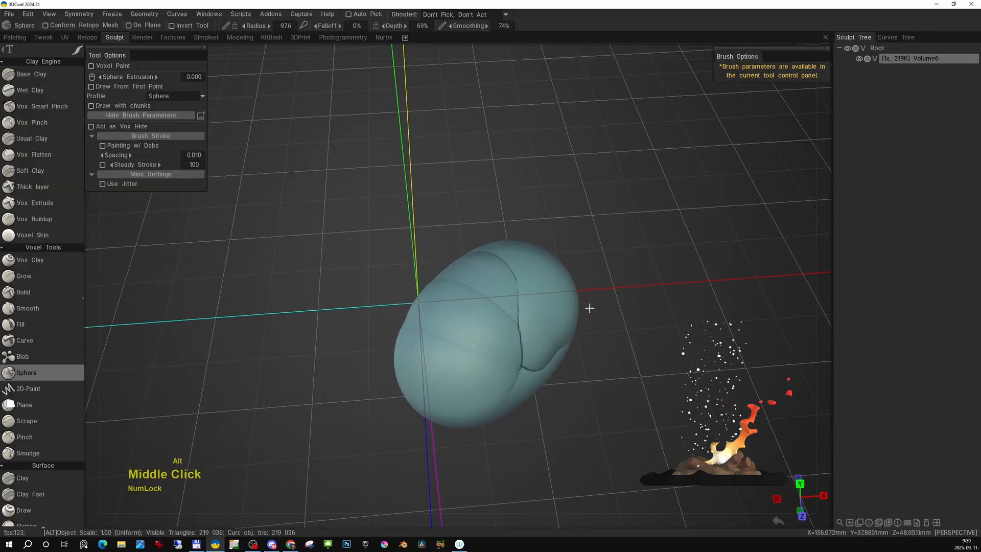
mouse_move(589, 309)
right_mouse_down("alt")
mouse_move(576, 283)
mouse_move(580, 299)
right_mouse_up("alt")
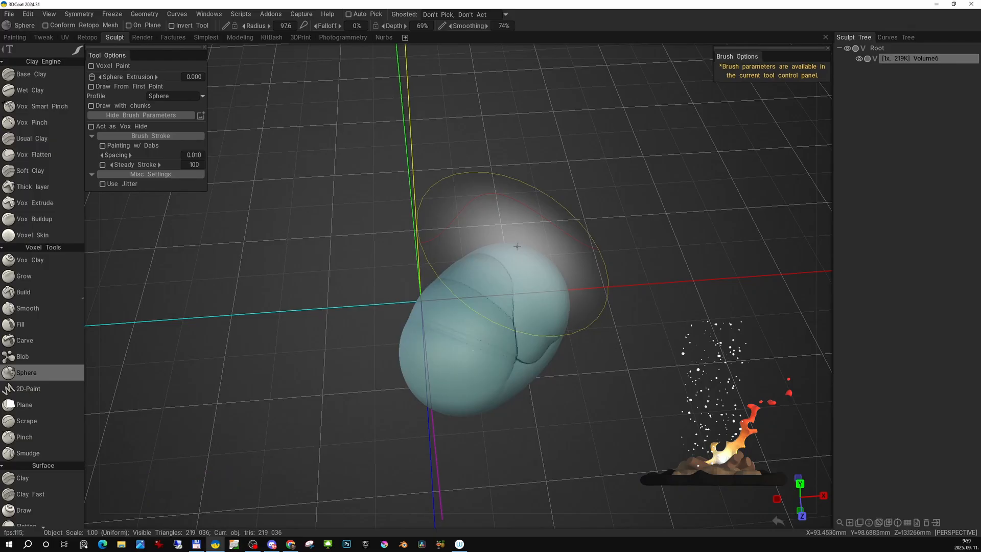
- Reduce the sphere brush radius to about 46.1 and carve deep spherical hollows into the upper side of the mass
mouse_move(450, 284)
right_mouse_down()
mouse_move(442, 307)
mouse_move(474, 311)
mouse_move(462, 302)
right_mouse_up()
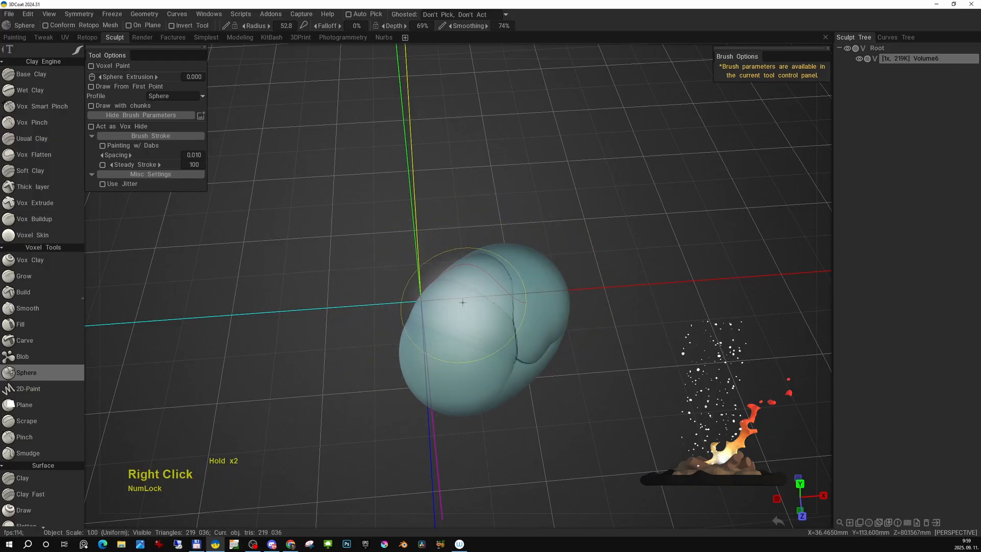
left_click(491, 300, "ctrl")
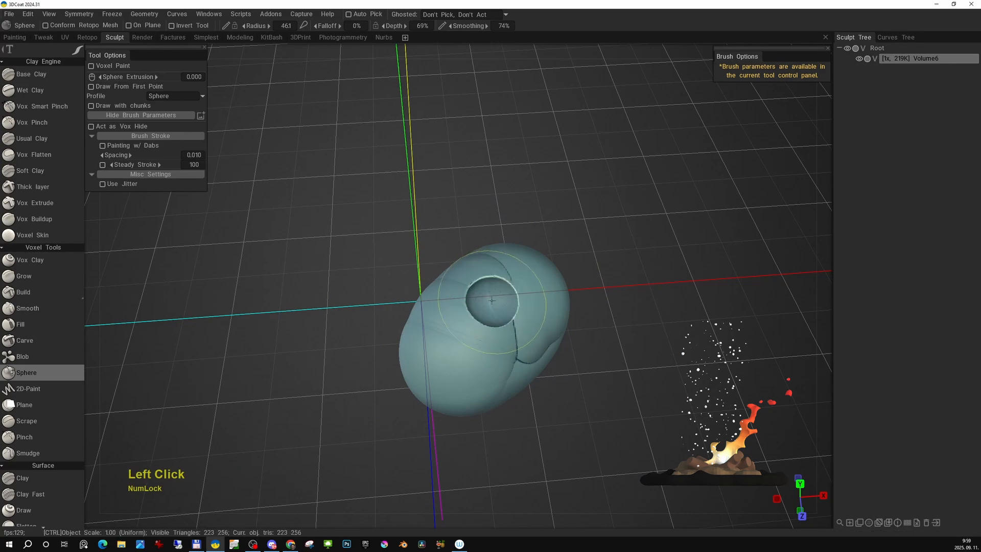
mouse_move(492, 300)
left_mouse_down("ctrl")
mouse_move(448, 335)
mouse_move(526, 289)
mouse_move(502, 284)
mouse_move(531, 303)
left_mouse_up("ctrl")
right_click_drag(532, 303, 478, 336, "alt")
left_click_drag(478, 335, 495, 311, "alt")
mouse_move(412, 307)
left_mouse_down("ctrl")
mouse_move(383, 291)
mouse_move(339, 222)
mouse_move(493, 310)
mouse_move(463, 309)
left_mouse_up("ctrl")
middle_click_drag(462, 309, 458, 305, "alt")
- Carve further spherical hollows inside the mass from other angles, leaving a jagged bowl-like shell
key("f")
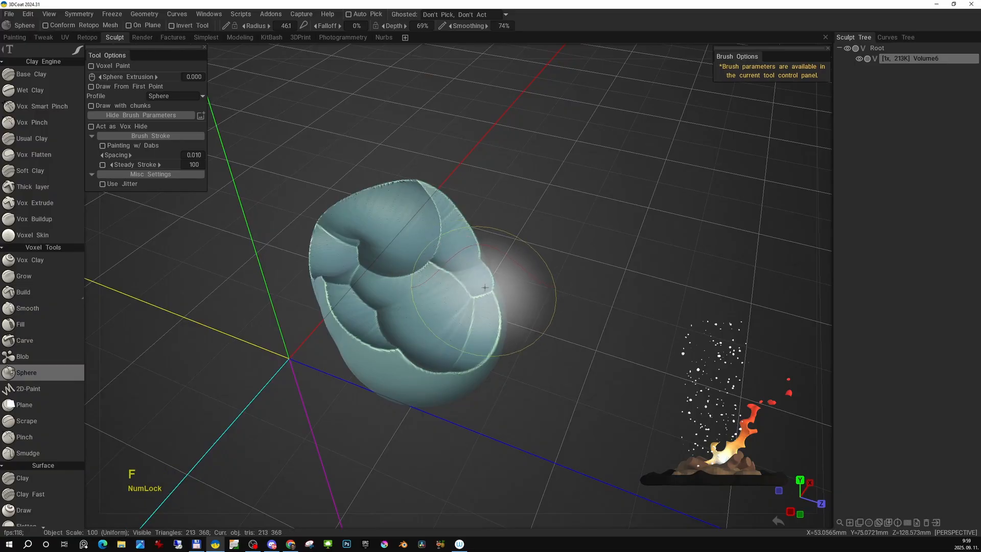
left_click_drag(485, 287, 376, 287, "alt")
right_click_drag(459, 291, 495, 291, "alt")
mouse_move(496, 292)
left_mouse_down("alt")
mouse_move(511, 322)
mouse_move(498, 337)
mouse_move(534, 305)
mouse_move(547, 250)
left_mouse_up("alt")
mouse_move(439, 329)
left_mouse_down("alt")
mouse_move(472, 310)
mouse_move(405, 319)
mouse_move(401, 330)
left_mouse_up("alt")
left_click_drag(402, 332, 440, 322, "alt")
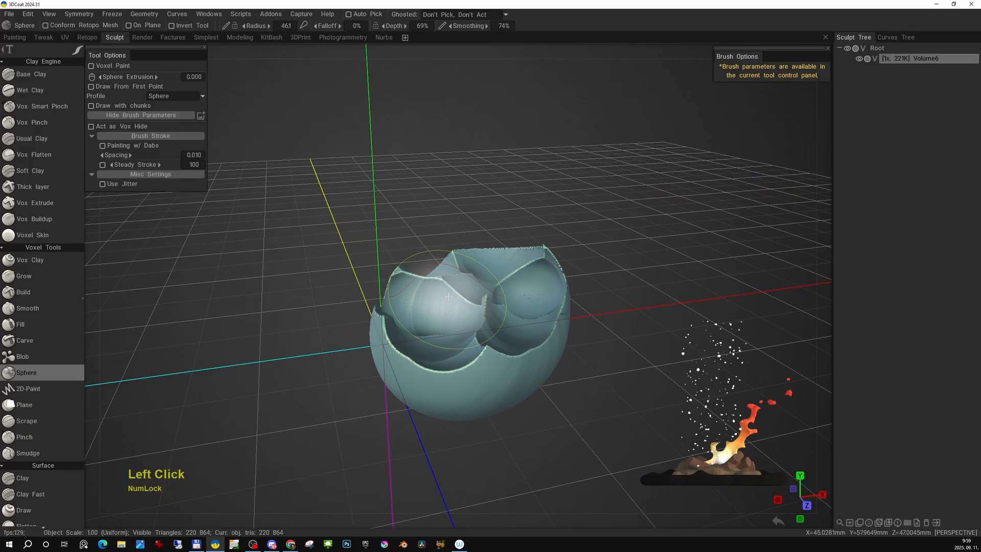
- From the orthographic front view, cut away the shell's rounded underside with a rectangular Cut Off to leave a flat base
key("KP_2")
key("KP_5")
middle_click(445, 304)
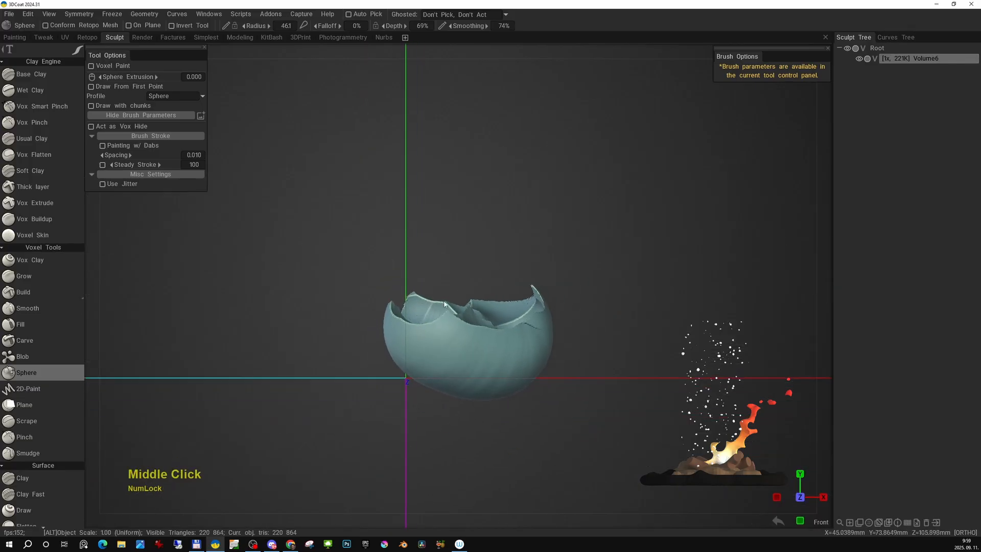
middle_click_drag(445, 304, 430, 299, "alt")
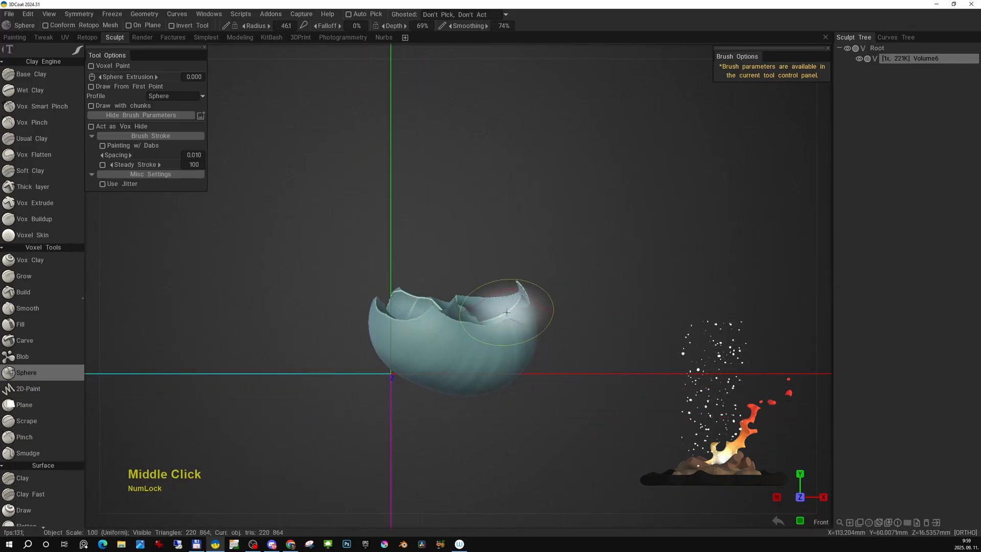
key("KP_6")
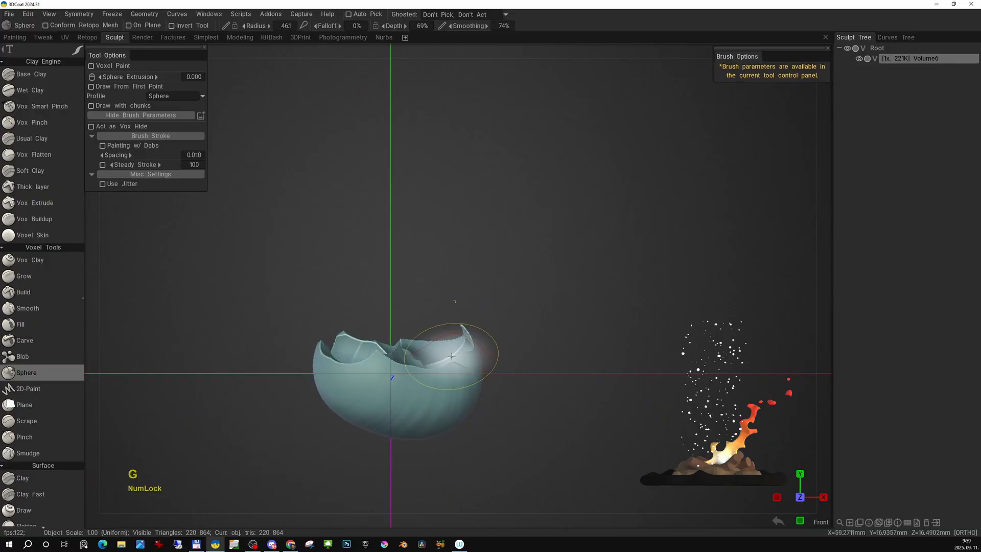
key("space")
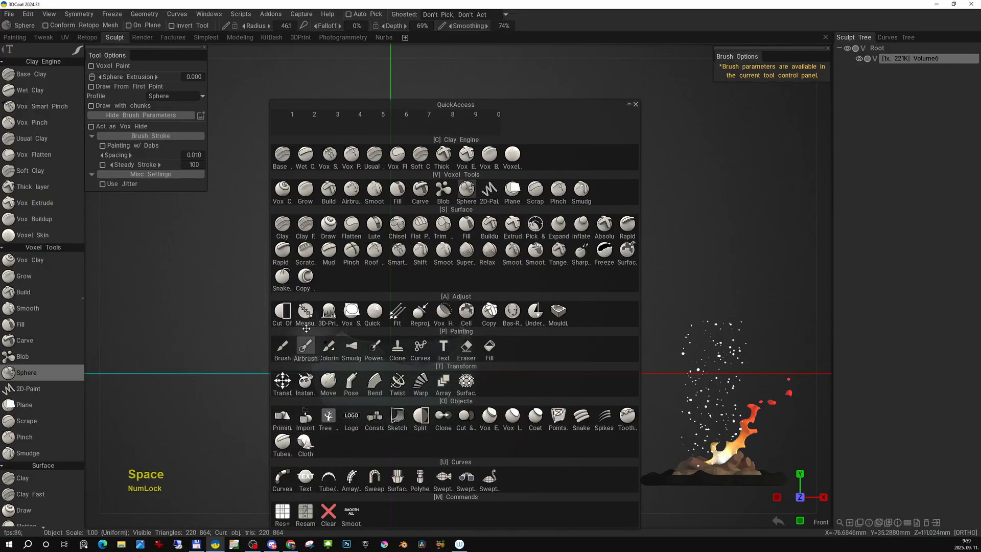
left_click(283, 311)
key("e")
left_click(488, 305)
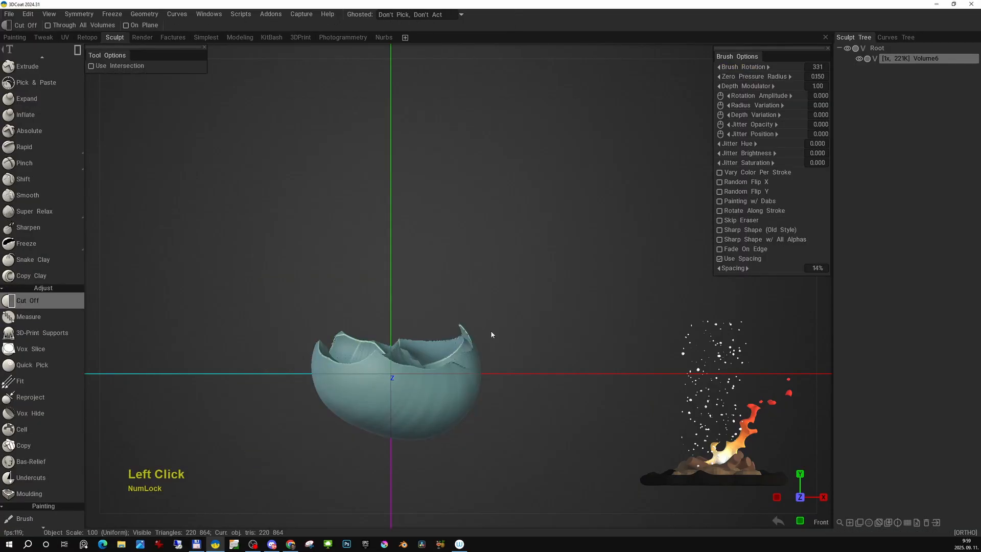
left_click_drag(382, 425, 270, 374)
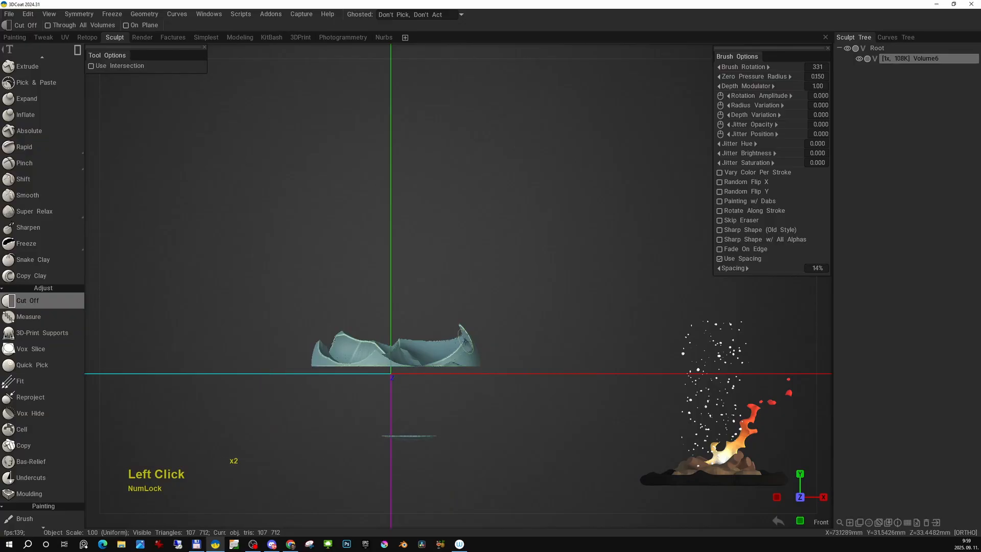
- Examine the trimmed shell from above and at an angle, checking the openings left in its base
key("Num_Lock")
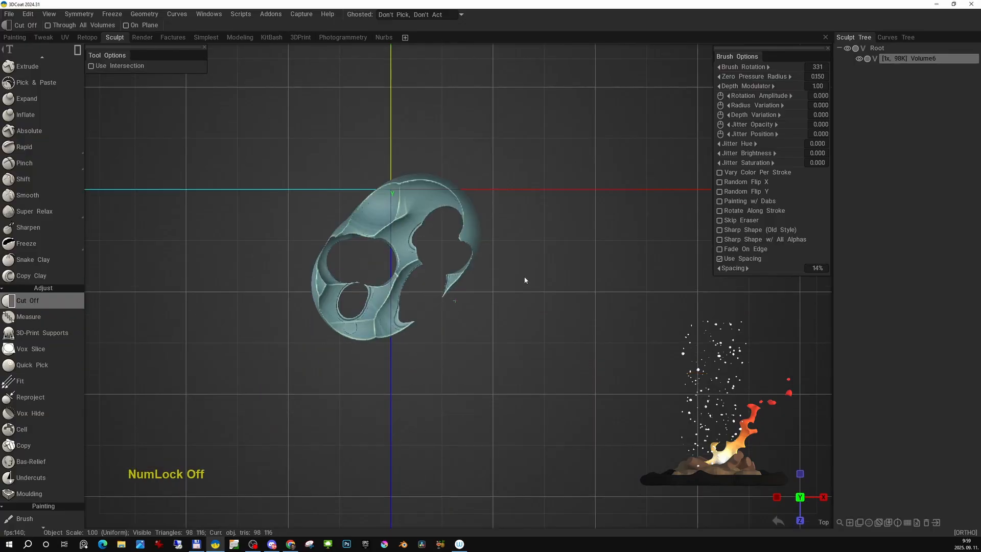
middle_click_drag(419, 264, 442, 361)
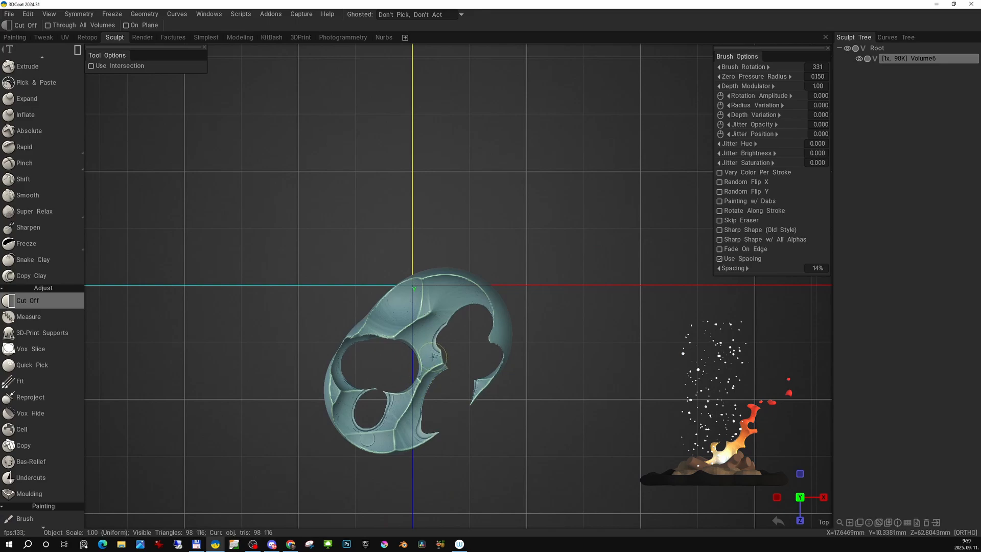
key("g")
left_click(426, 291)
right_click_drag(438, 315, 457, 334, "alt")
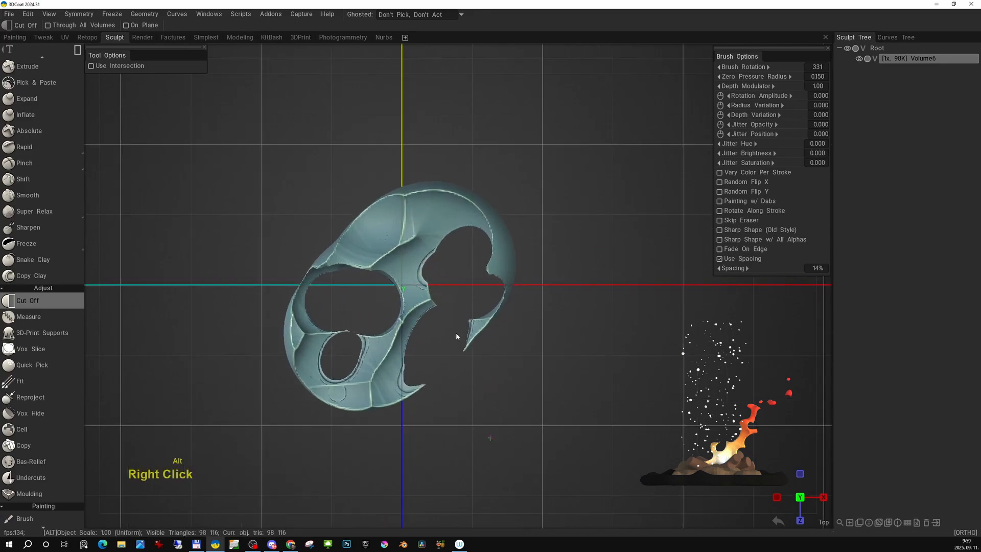
mouse_move(456, 334)
left_mouse_down("alt")
mouse_move(489, 252)
mouse_move(463, 327)
left_mouse_up("alt")
middle_click_drag(463, 327, 460, 376, "alt")
mouse_move(460, 376)
left_mouse_down("alt")
mouse_move(556, 327)
mouse_move(460, 368)
left_mouse_up("alt")
right_click_drag(460, 368, 536, 278, "alt")
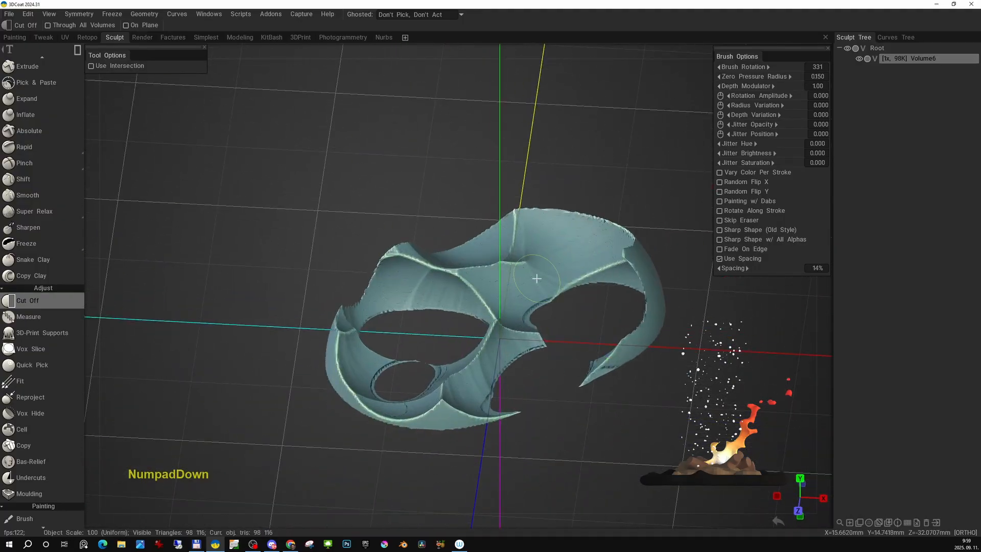
middle_click_drag(537, 278, 403, 371, "alt")
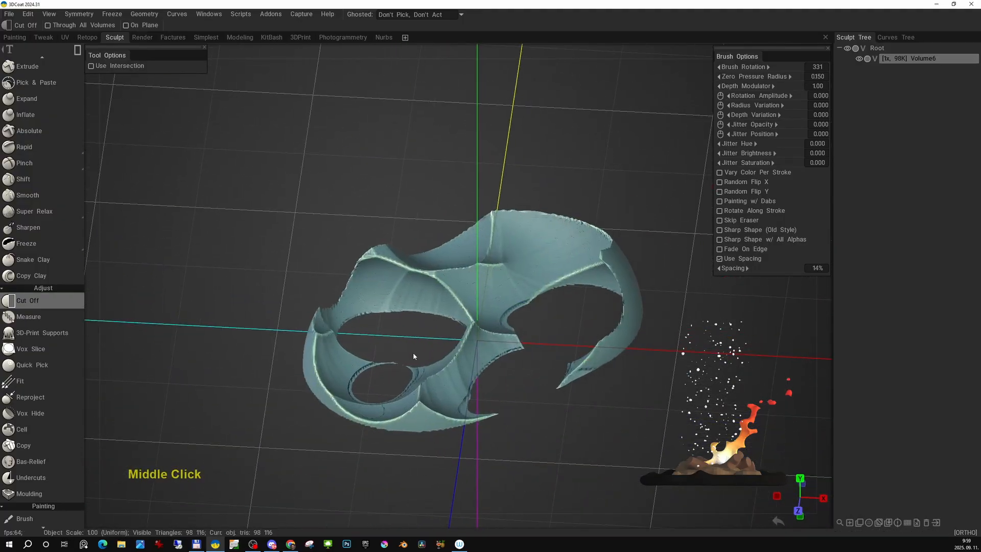
key("KP_Down")
middle_click_drag(434, 327, 415, 342, "alt")
left_click_drag(415, 342, 427, 325, "alt")
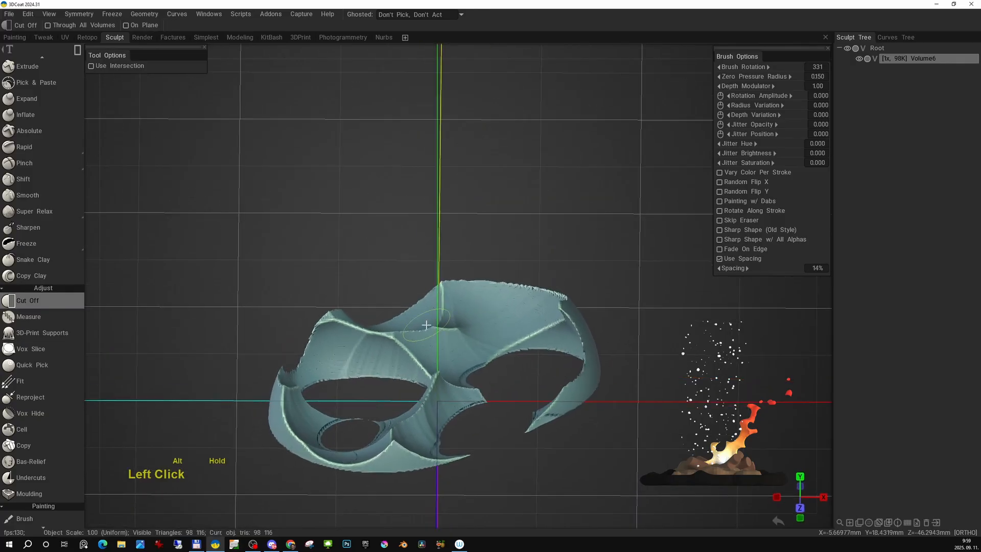
- Lay the trimmed volume on the ground, working from the front view
key("Num_Lock")
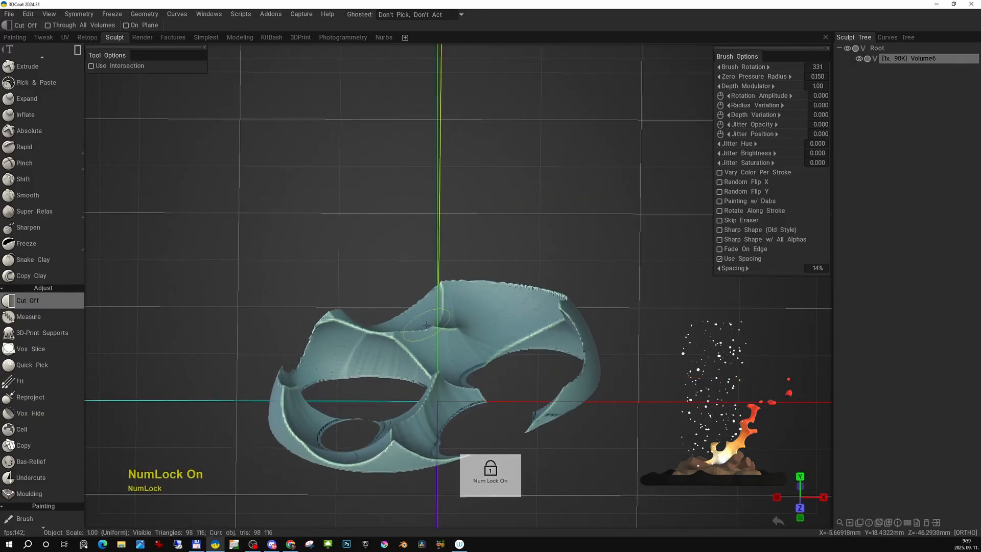
key("KP_2")
middle_click_drag(426, 325, 413, 302, "alt")
right_click_drag(413, 302, 425, 332, "alt")
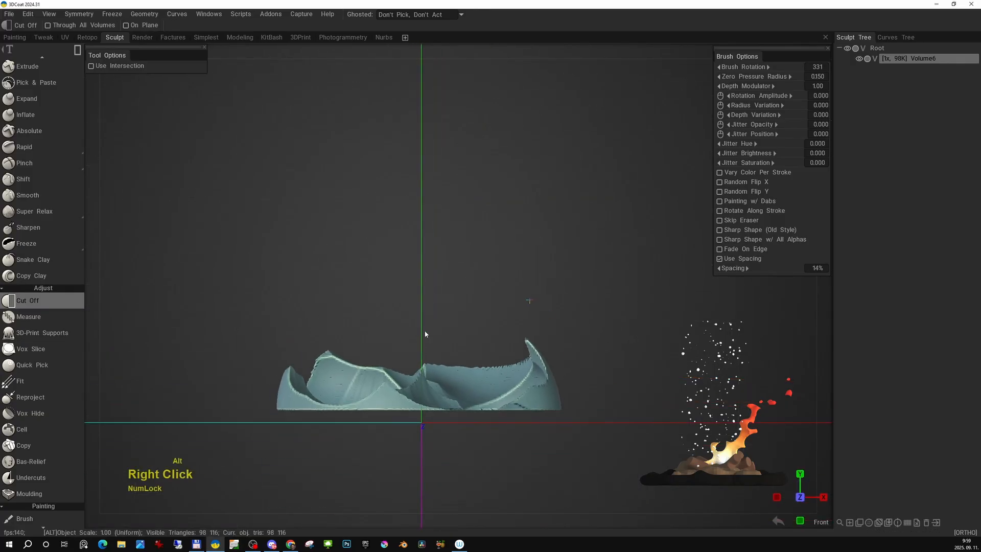
middle_click_drag(426, 332, 417, 318, "alt")
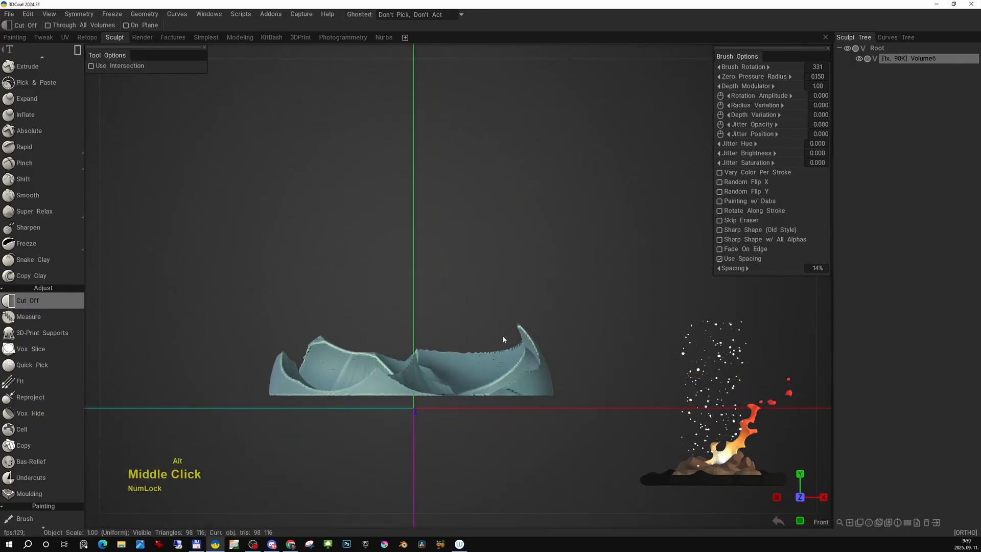
right_click(484, 368)
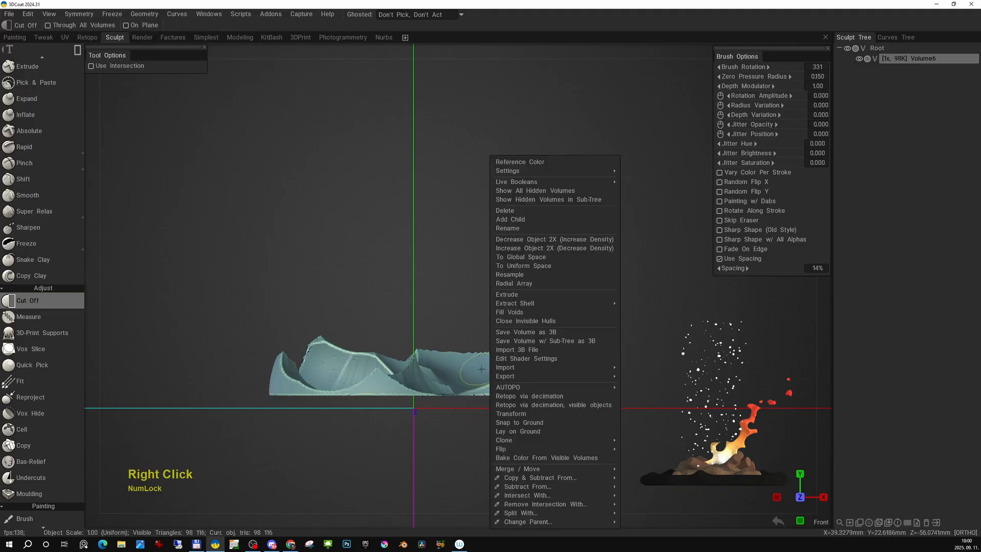
left_click(526, 433)
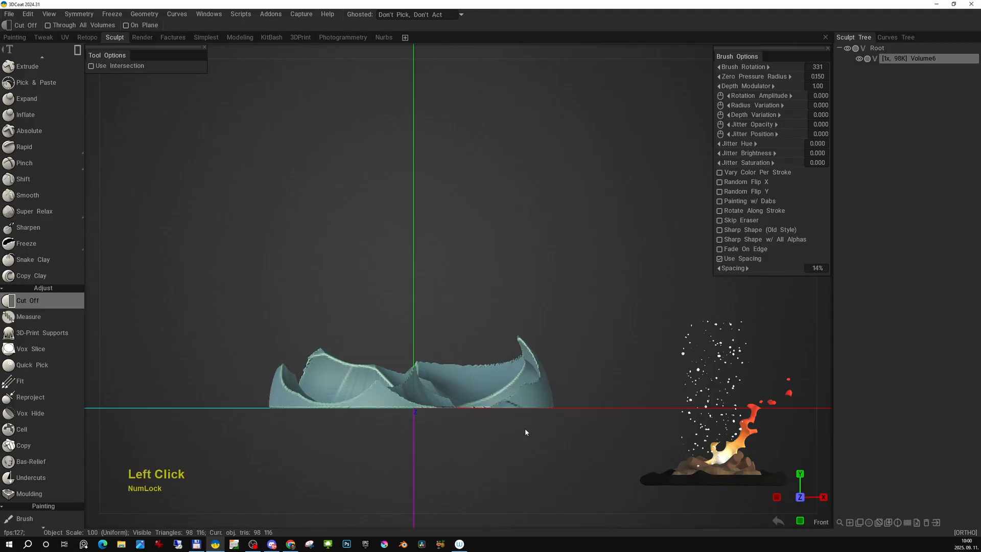
- Switch to the voxel Sphere tool and carve a spherical bite of radius 35.3 out of the shell's tallest pointed peak
middle_click_drag(500, 363, 486, 315, "alt")
right_click_drag(486, 316, 517, 374, "alt")
middle_click_drag(518, 375, 536, 365, "alt")
key("space")
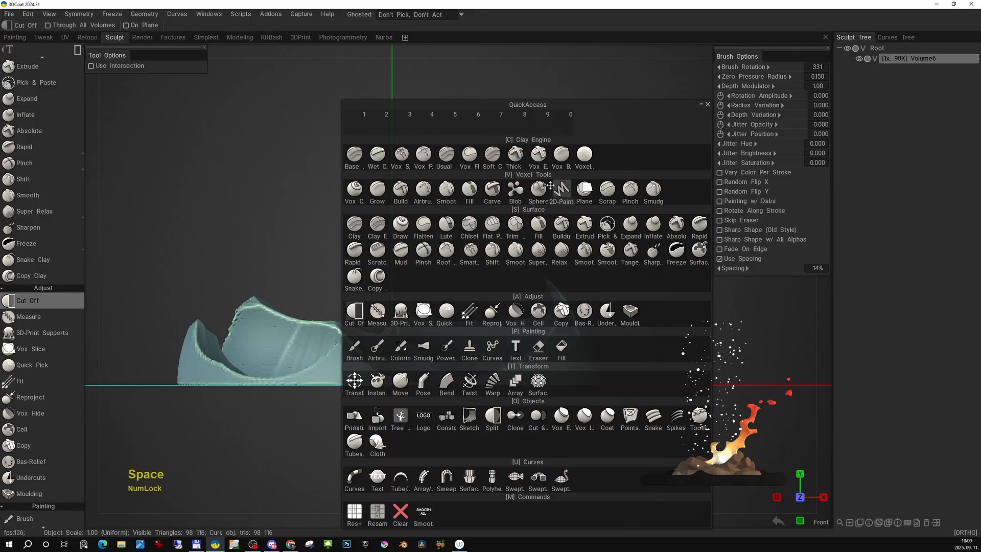
left_click(538, 197)
right_click_drag(567, 316, 561, 315)
left_click(557, 313)
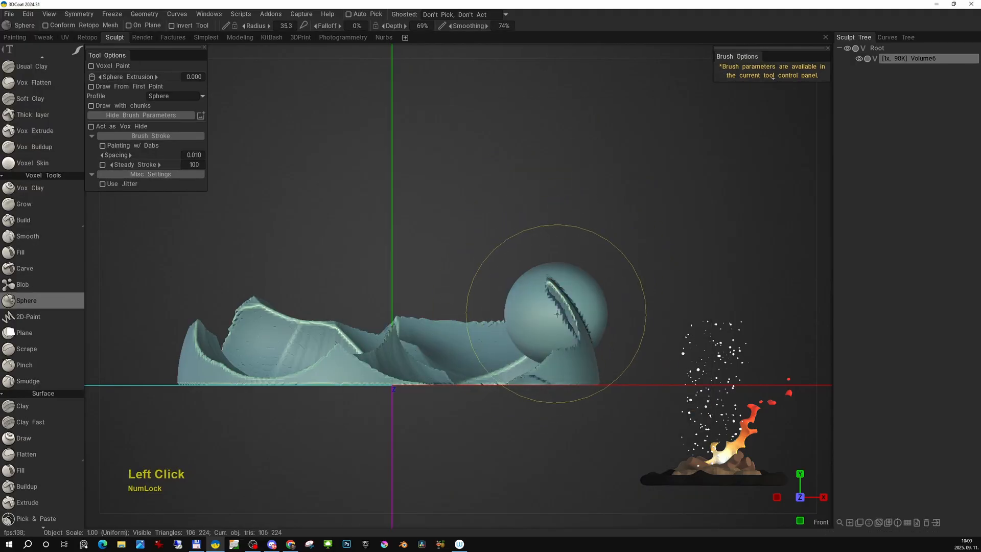
left_click(554, 311, "ctrl")
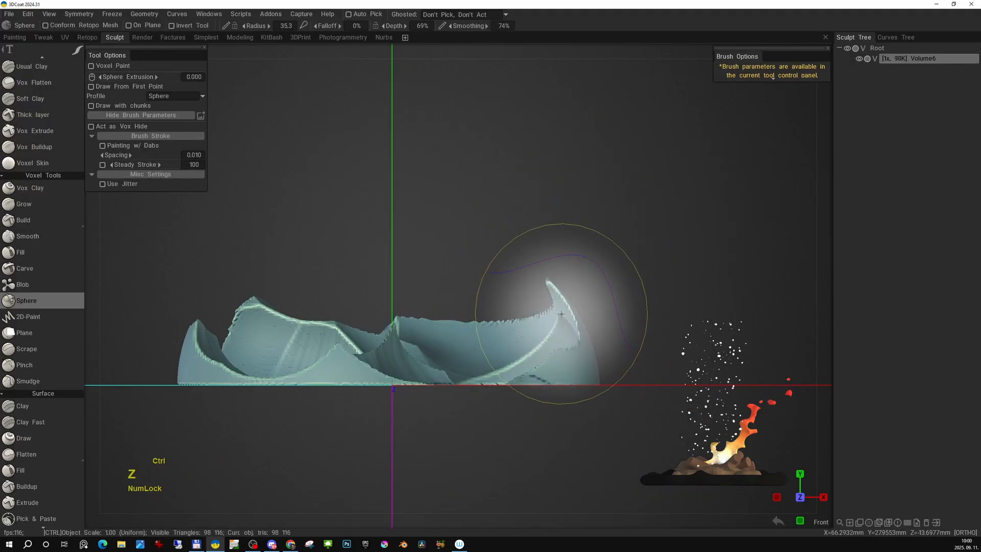
- Reduce the sphere brush radius to 19.3 and carve smaller bites out of the remaining peaks along the rim
right_click_drag(458, 325, 412, 319)
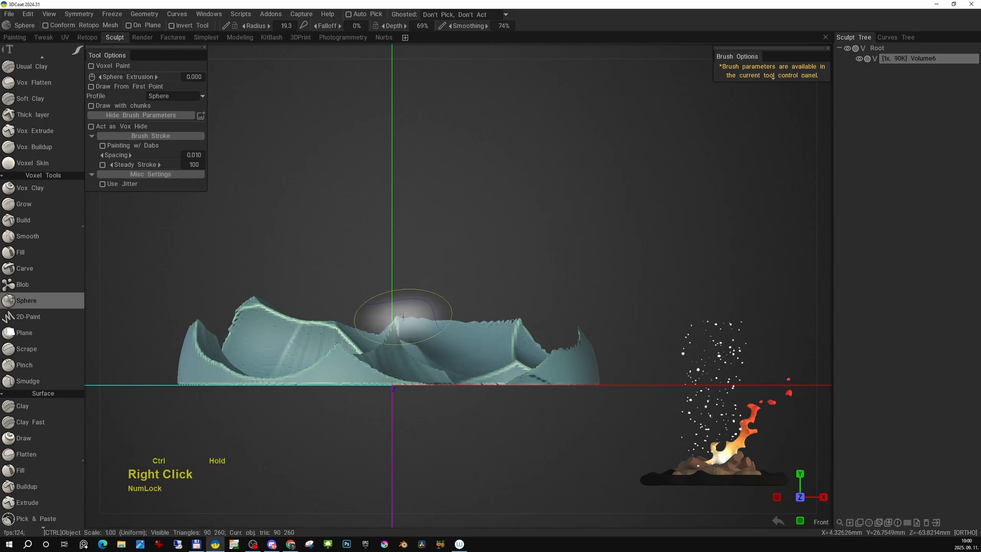
left_click(435, 312, "ctrl")
left_click(237, 302, "ctrl")
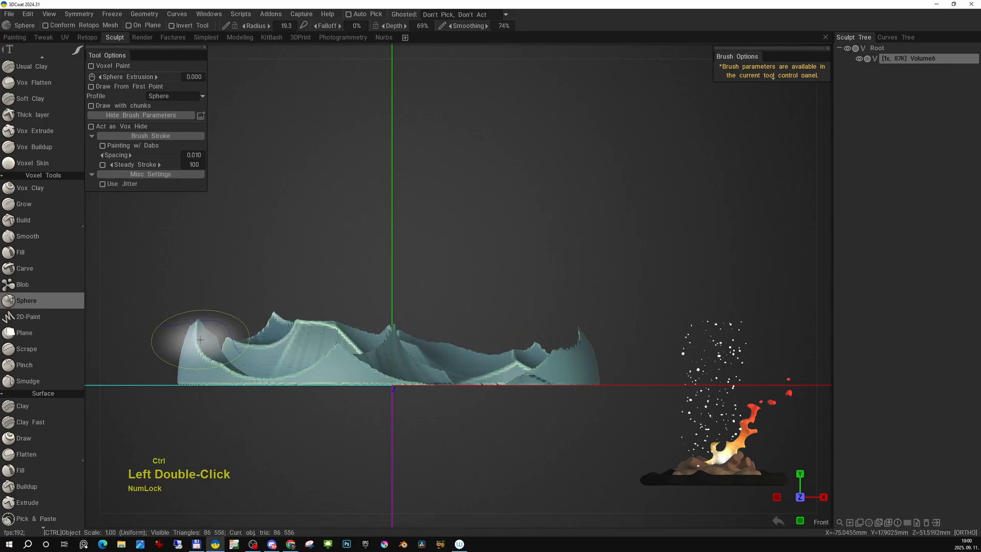
left_click(190, 340, "ctrl")
left_click(202, 335, "ctrl")
left_click(300, 326, "ctrl")
- Examine the carved shell from all around, including its rim bites and the holes through its base
right_click_drag(366, 301, 427, 304, "alt")
mouse_move(427, 304)
left_mouse_down("alt")
mouse_move(495, 334)
mouse_move(506, 312)
left_mouse_up("alt")
right_click_drag(506, 311, 521, 270, "alt")
left_click_drag(521, 269, 483, 334, "alt")
right_click_drag(483, 335, 507, 370, "alt")
left_click_drag(507, 370, 526, 357, "alt")
right_click_drag(527, 357, 503, 327, "alt")
left_click_drag(503, 327, 460, 312, "alt")
right_click_drag(460, 312, 489, 330, "alt")
middle_click_drag(490, 330, 492, 393, "alt")
mouse_move(492, 392)
left_mouse_down("alt")
mouse_move(494, 336)
mouse_move(501, 392)
left_mouse_up("alt")
middle_click_drag(500, 366, 466, 367, "alt")
- From the top view, reduce the brush radius to about 7.77 and enable On Plane sculpting with base 0,0,0 and normal 0,1,0
key("Num_Lock")
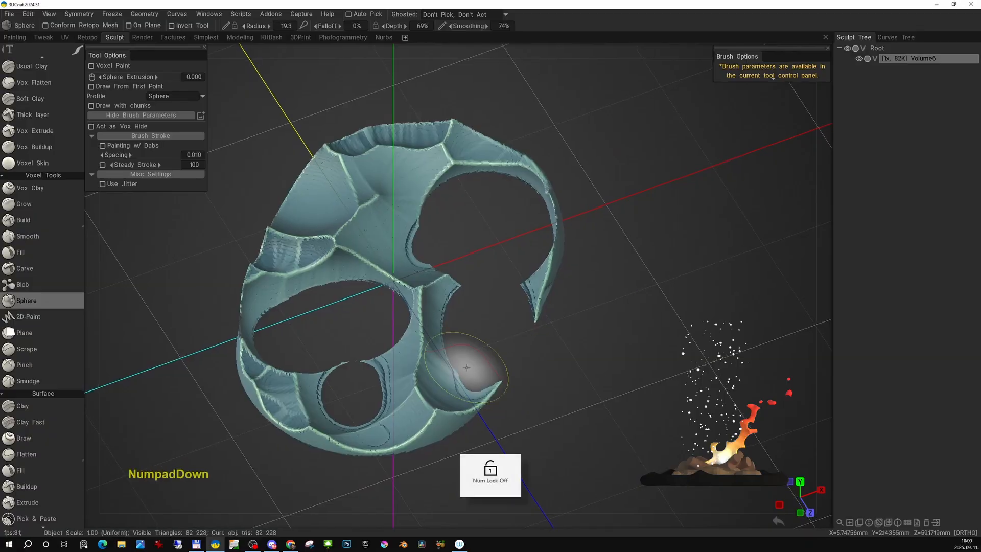
key("KP_7")
middle_click_drag(460, 362, 478, 298, "alt")
mouse_move(478, 299)
right_mouse_down("alt")
mouse_move(502, 311)
mouse_move(493, 324)
mouse_move(472, 302)
right_mouse_up("alt")
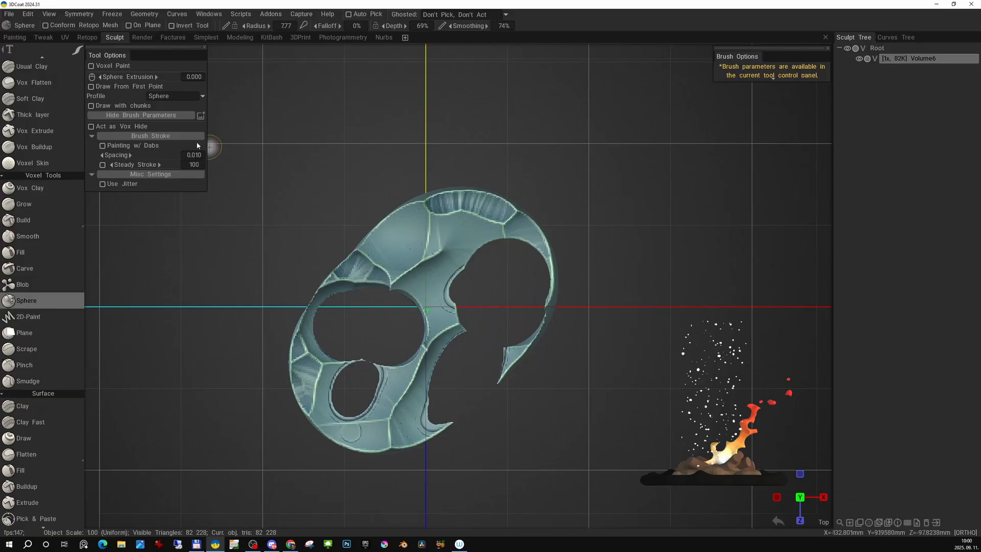
left_click(129, 25)
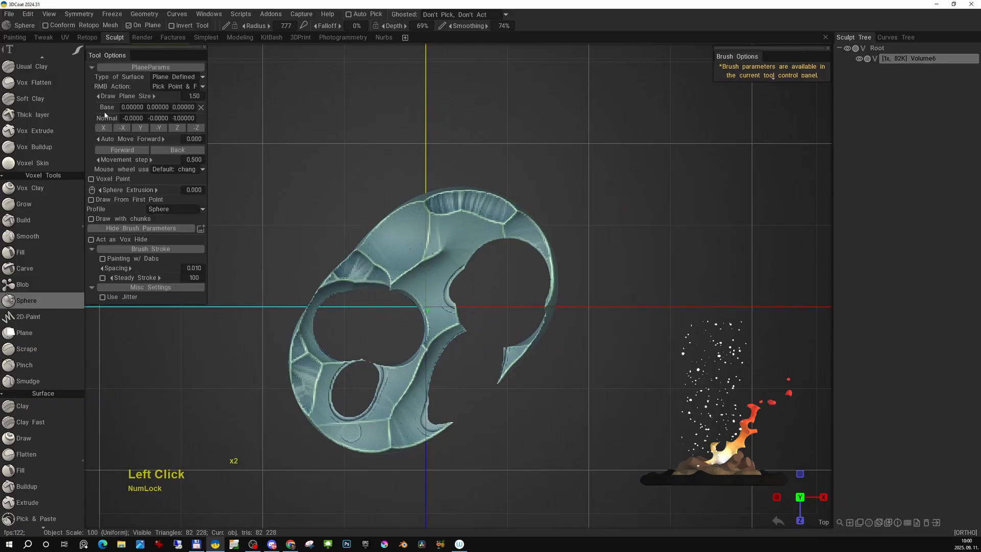
left_click(177, 79)
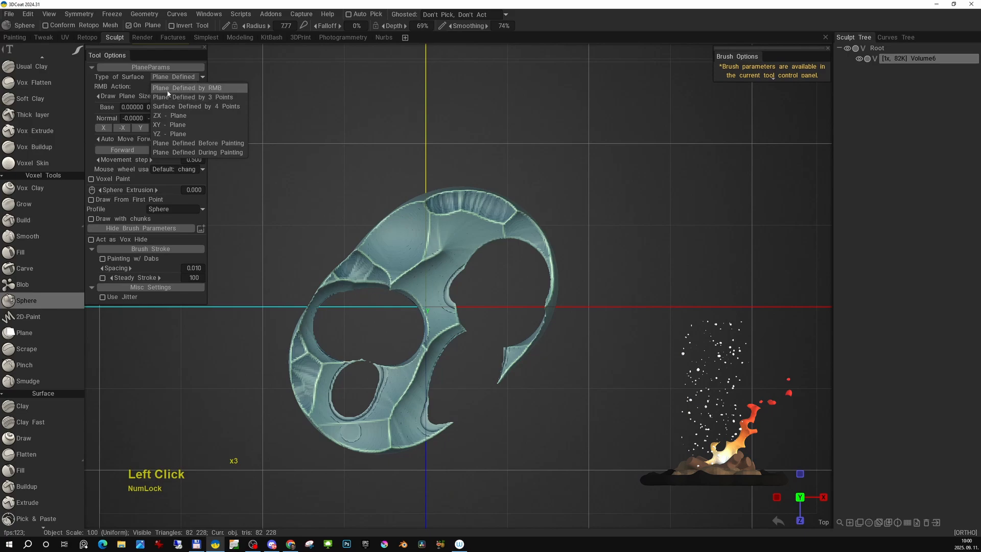
left_click(174, 89)
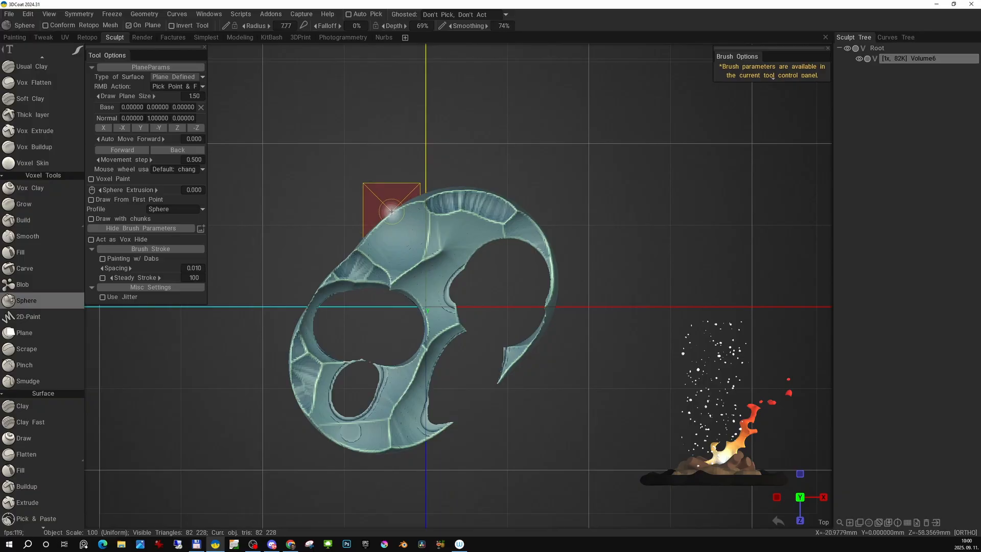
- From the top view, draw overlapping sphere strokes on the ground plane around the shell's rim and across its open holes
left_click_drag(452, 205, 444, 202, "ctrl+alt")
middle_click_drag(444, 201, 473, 202, "alt")
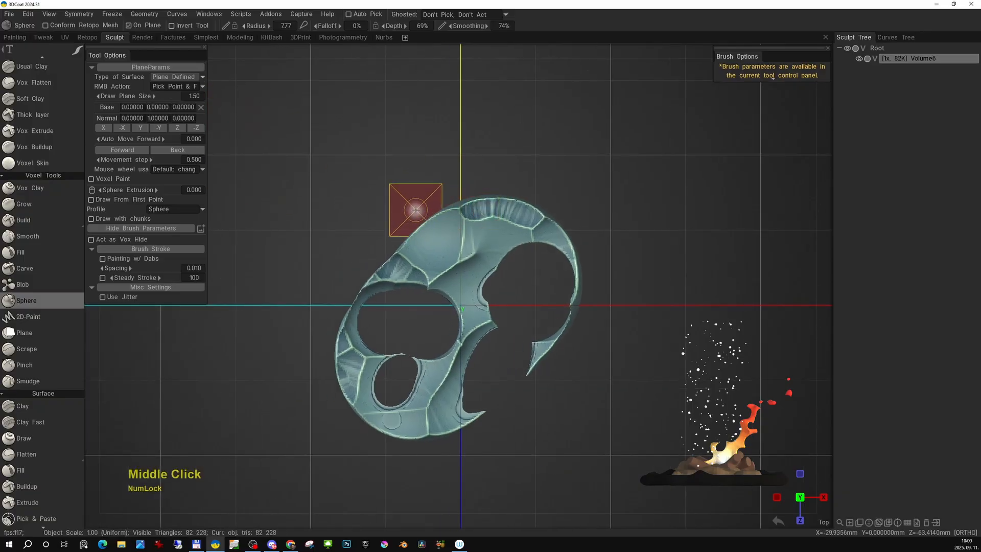
key("e")
left_click(285, 198)
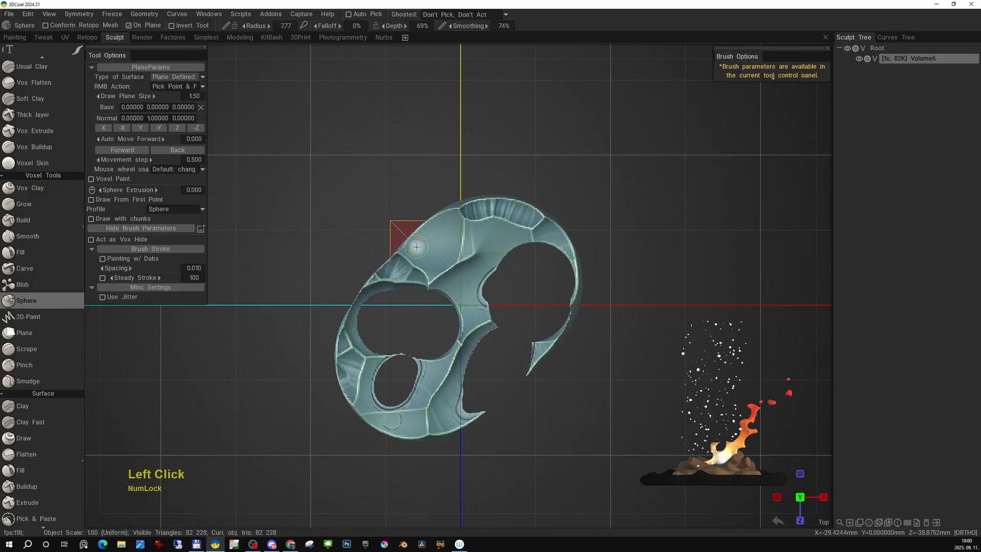
mouse_move(439, 151)
left_mouse_down()
mouse_move(341, 261)
mouse_move(438, 220)
left_mouse_up()
mouse_move(546, 234)
left_mouse_down()
mouse_move(519, 307)
mouse_move(462, 294)
mouse_move(394, 335)
mouse_move(361, 311)
mouse_move(403, 373)
mouse_move(373, 409)
mouse_move(323, 330)
mouse_move(440, 440)
mouse_move(537, 396)
mouse_move(551, 369)
left_mouse_up()
mouse_move(543, 224)
left_mouse_down()
mouse_move(506, 172)
mouse_move(534, 333)
mouse_move(519, 325)
left_mouse_up()
left_click_drag(463, 369, 488, 387)
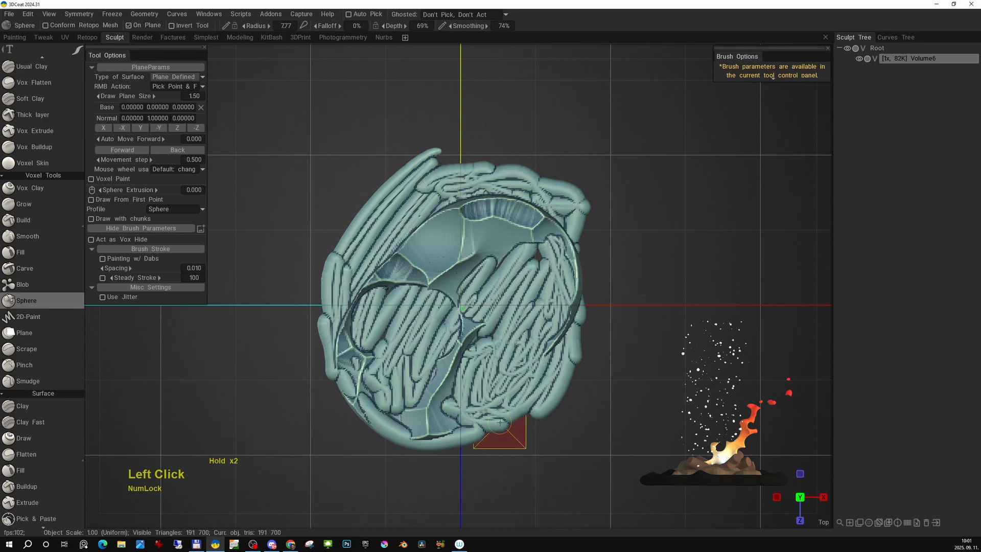
mouse_move(500, 423)
left_mouse_down()
mouse_move(445, 435)
mouse_move(587, 241)
mouse_move(524, 247)
left_mouse_up()
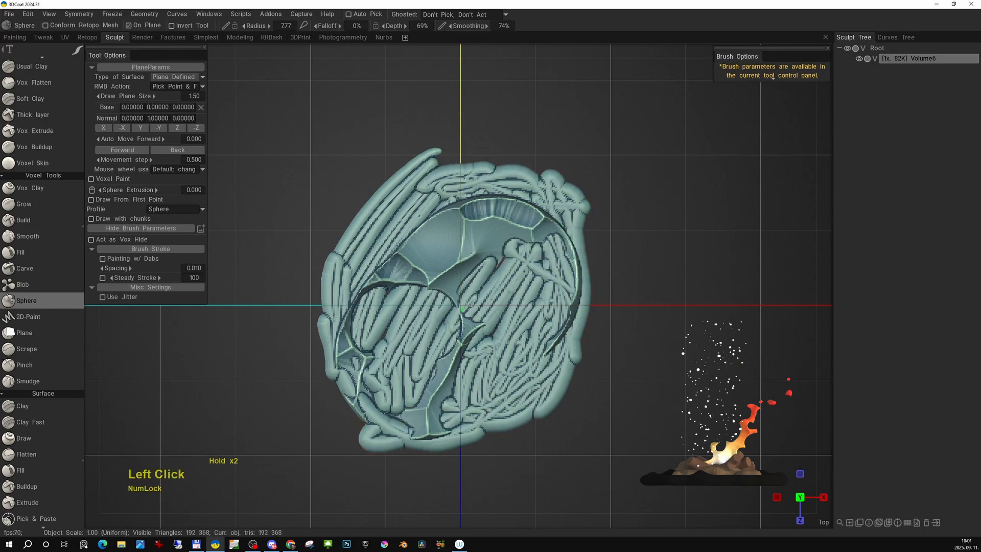
left_click_drag(339, 335, 358, 266)
- Turn off On Plane sculpting for the Sphere tool
left_click_drag(455, 317, 589, 270, "alt")
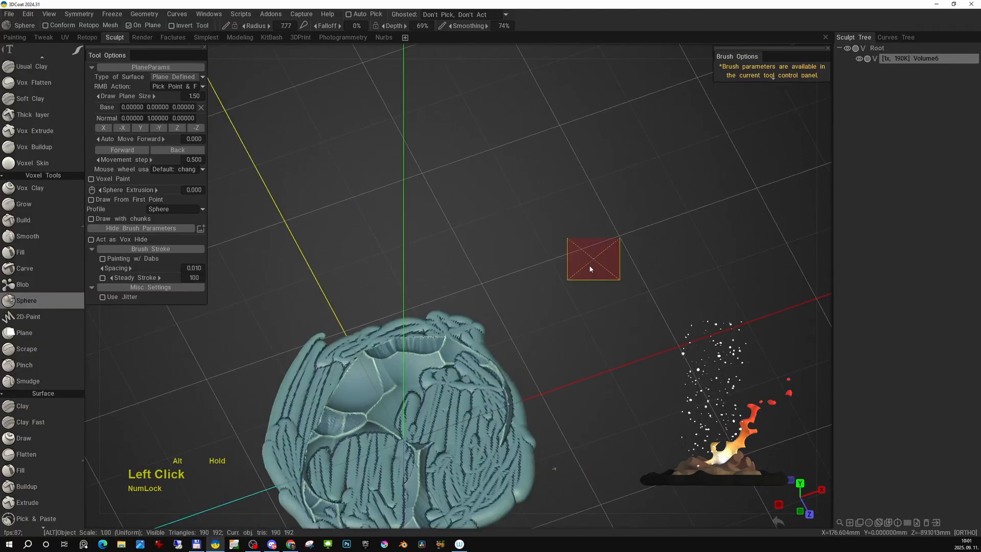
right_click_drag(590, 270, 545, 219, "alt")
left_click_drag(545, 219, 563, 179, "alt")
mouse_move(562, 179)
middle_mouse_down("alt")
mouse_move(566, 265)
mouse_move(589, 186)
middle_mouse_up("alt")
right_click_drag(590, 194, 562, 249, "alt")
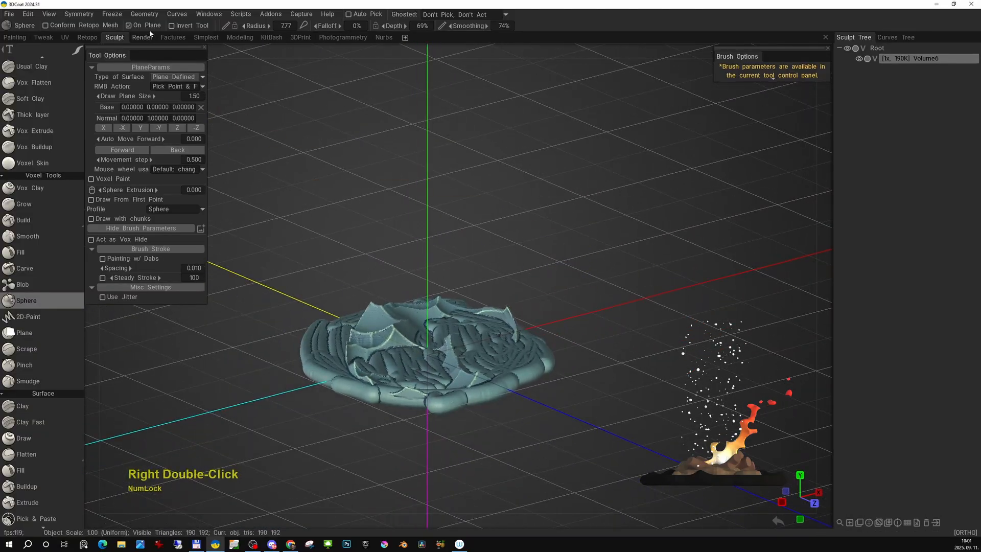
left_click(137, 28)
- Examine the filled base's stroke ridges and peaks from several angles
middle_click_drag(486, 307, 532, 262, "alt")
right_click_drag(531, 262, 534, 349, "alt")
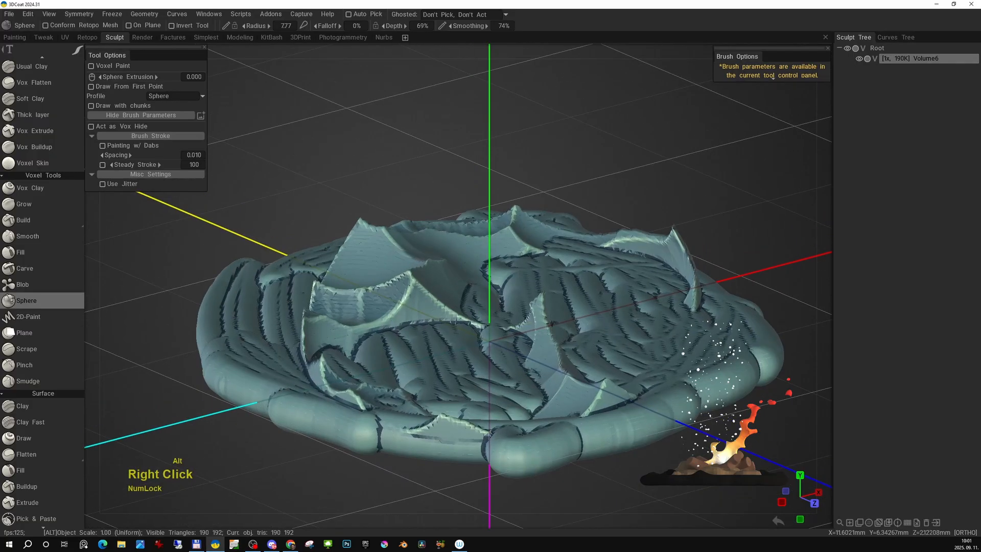
key("f")
left_click_drag(512, 314, 568, 306, "alt")
middle_click_drag(567, 306, 529, 303, "alt")
left_click_drag(529, 303, 452, 278, "alt")
middle_click_drag(452, 278, 471, 286, "alt")
left_click_drag(470, 286, 530, 324, "alt")
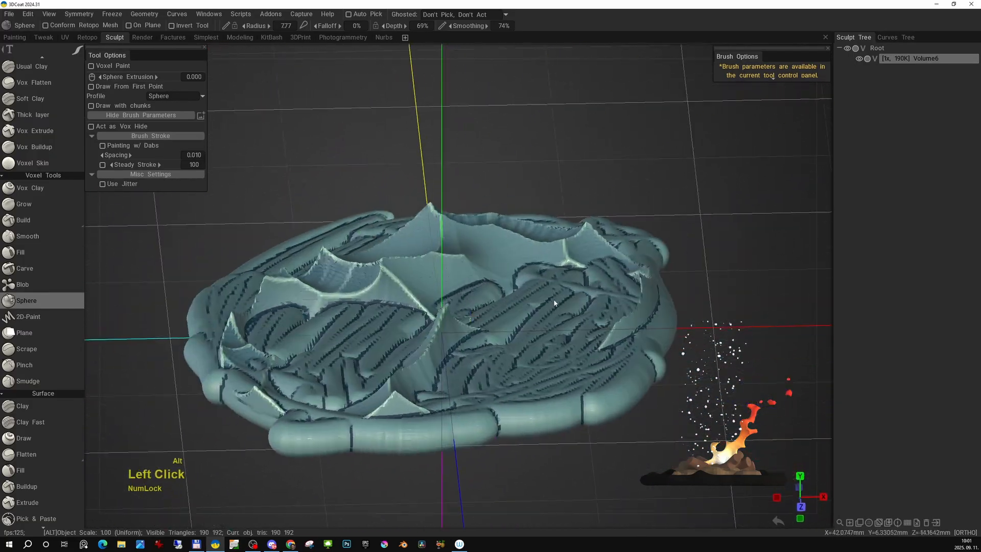
- Resample the base volume with the resampling quality set to Smooth
key("space")
left_click(395, 509)
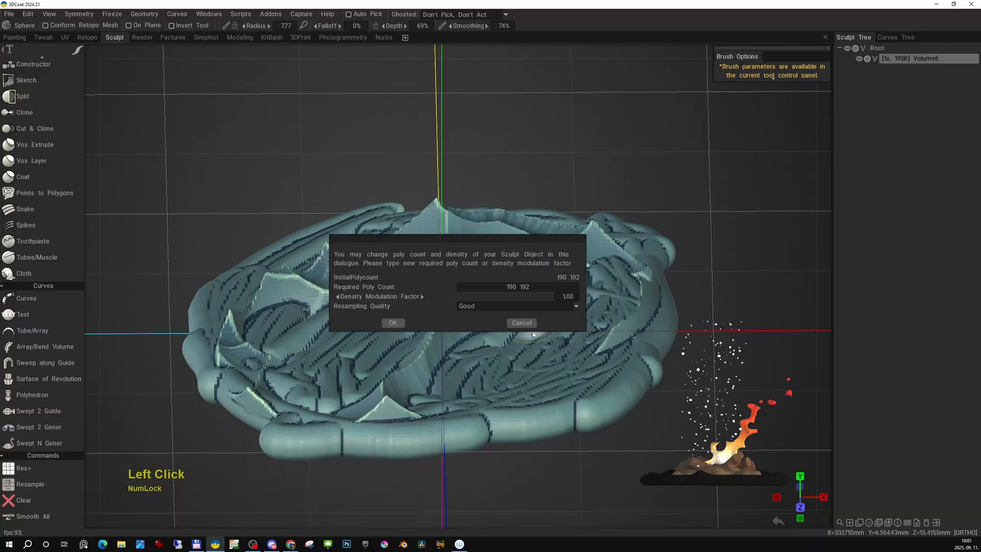
left_click(495, 307)
left_click(484, 355)
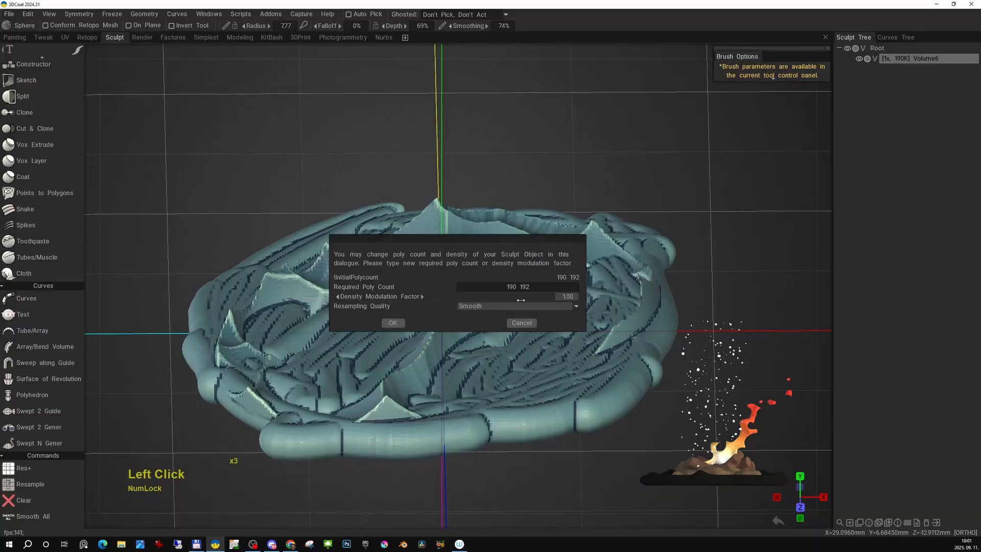
left_click(393, 323)
left_click_drag(399, 324, 486, 296, "alt")
right_click_drag(485, 296, 480, 280, "alt")
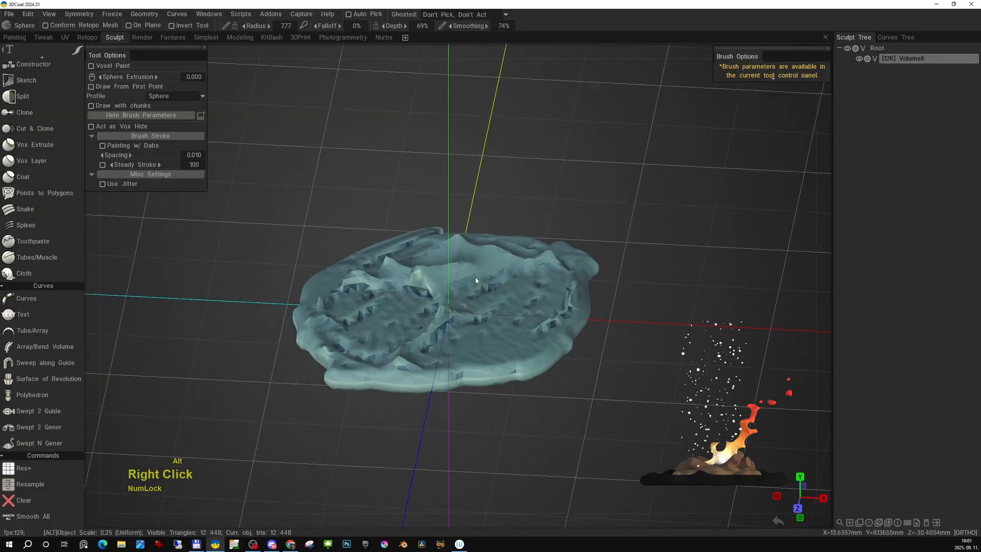
- Increase the resolution of the resampled base volume with Res+
left_click_drag(480, 280, 591, 274, "alt")
right_click_drag(591, 273, 642, 276, "alt")
left_click_drag(642, 276, 437, 280, "alt")
middle_click_drag(437, 279, 440, 230, "alt")
left_click_drag(440, 230, 534, 346, "alt")
key("space")
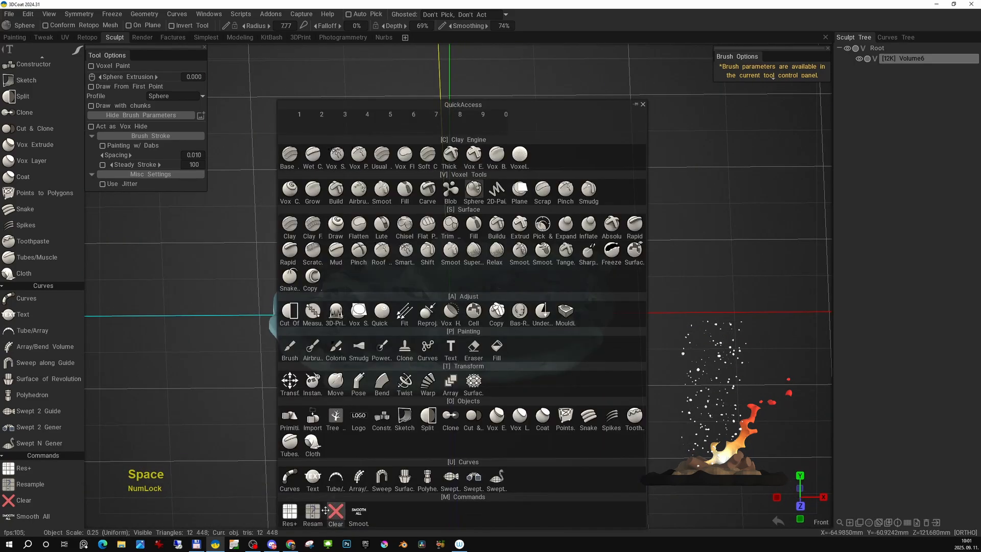
left_click(289, 511)
mouse_move(318, 477)
left_mouse_down("alt")
mouse_move(587, 289)
mouse_move(576, 329)
mouse_move(493, 281)
left_mouse_up("alt")
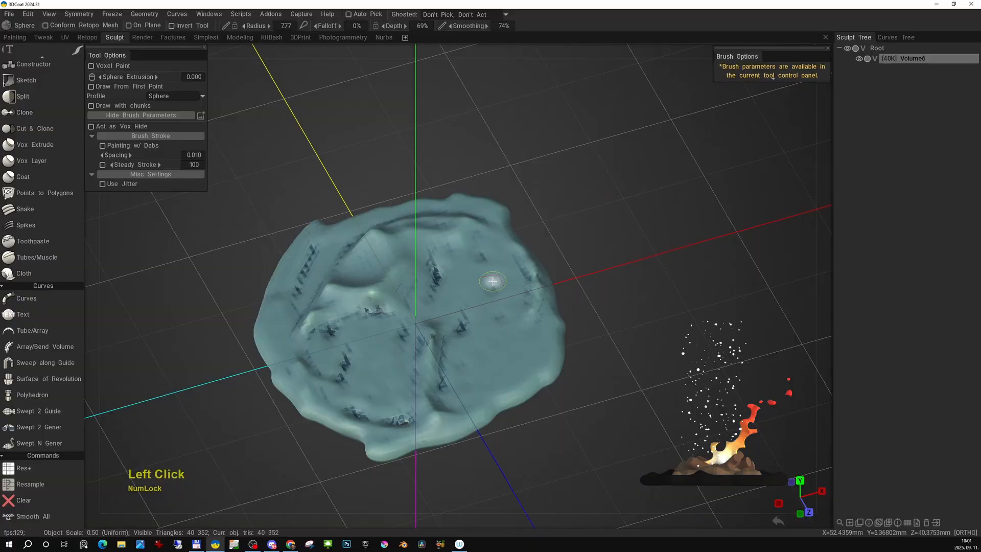
middle_click_drag(493, 282, 548, 335, "alt")
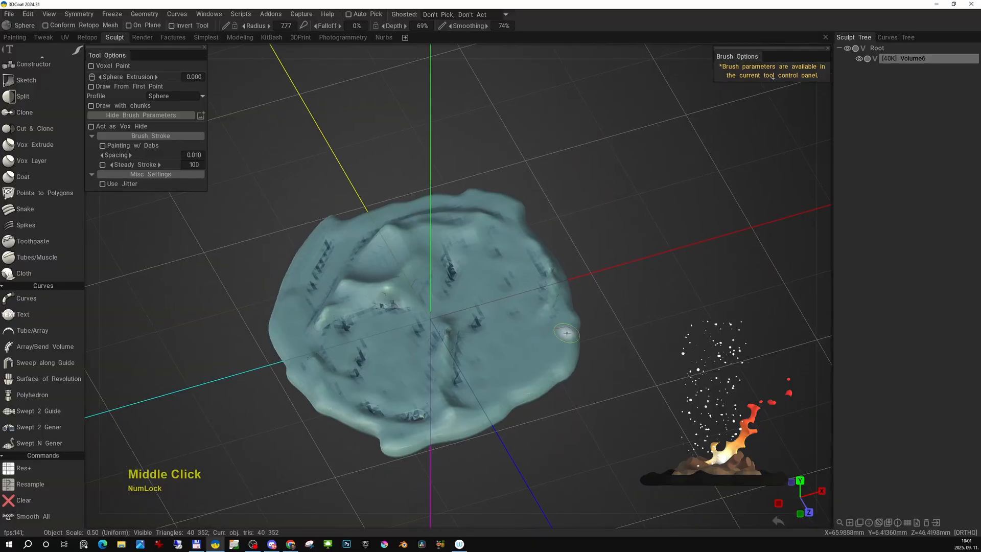
- Add a new empty volume to the Sculpt Tree and reselect the Sphere tool in the front view
left_click(851, 524)
middle_click_drag(570, 314, 578, 320, "alt")
mouse_move(578, 320)
left_mouse_down("alt")
mouse_move(544, 326)
mouse_move(549, 319)
left_mouse_up("alt")
middle_click_drag(549, 319, 554, 327, "alt")
key("KP_2")
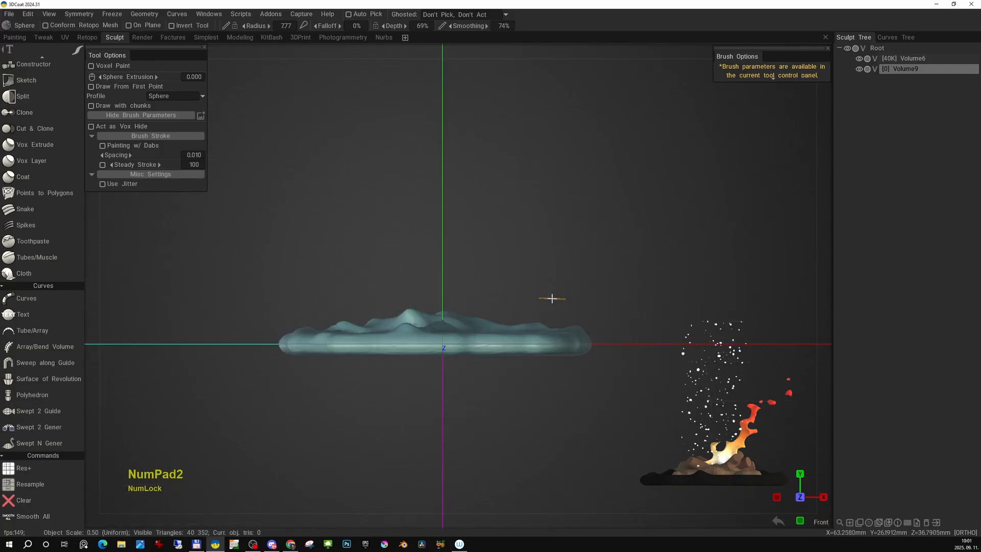
middle_click_drag(463, 346, 483, 353)
key("space")
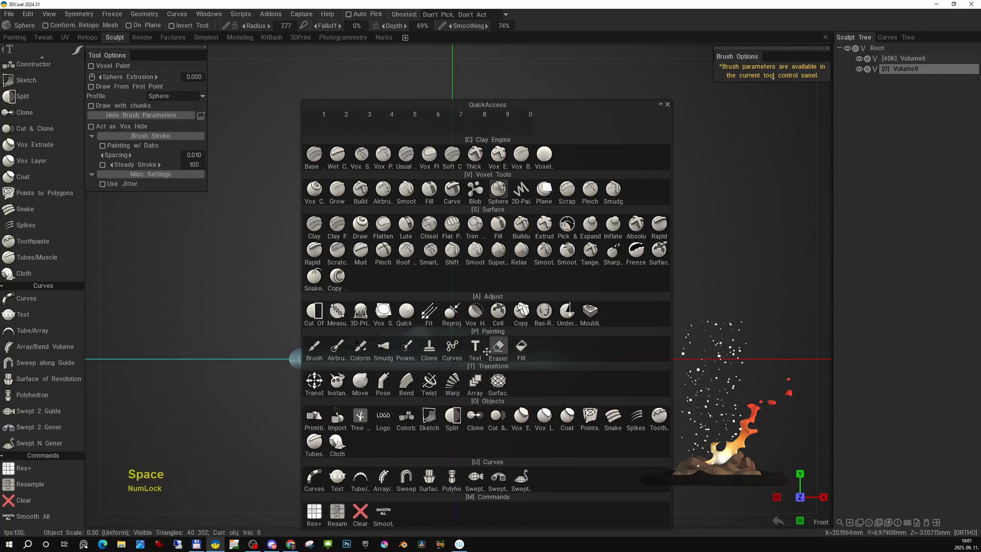
left_click(499, 190)
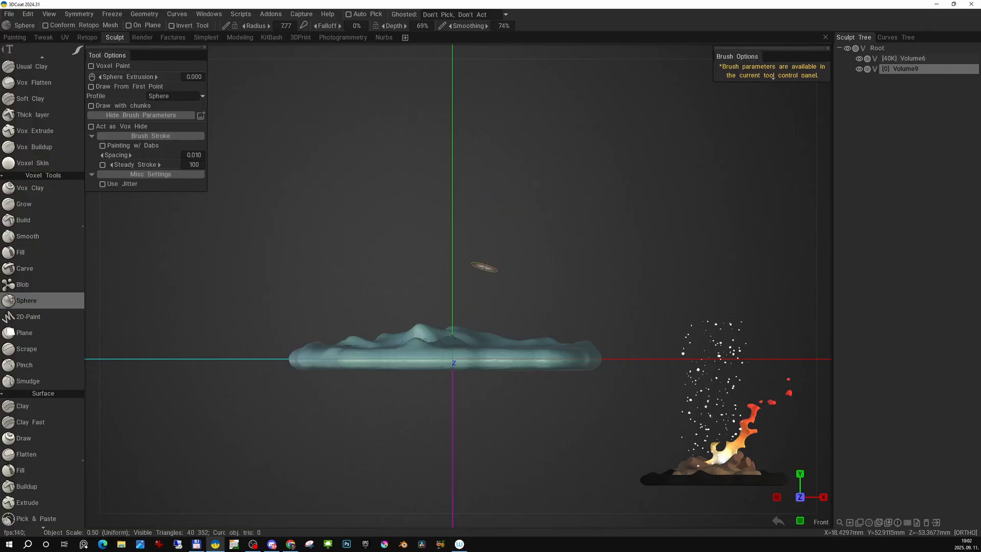
key("e")
left_click(363, 251)
- Draw three short diagonal strokes and five scattered dots above the base in the new volume
left_click_drag(544, 185, 521, 237)
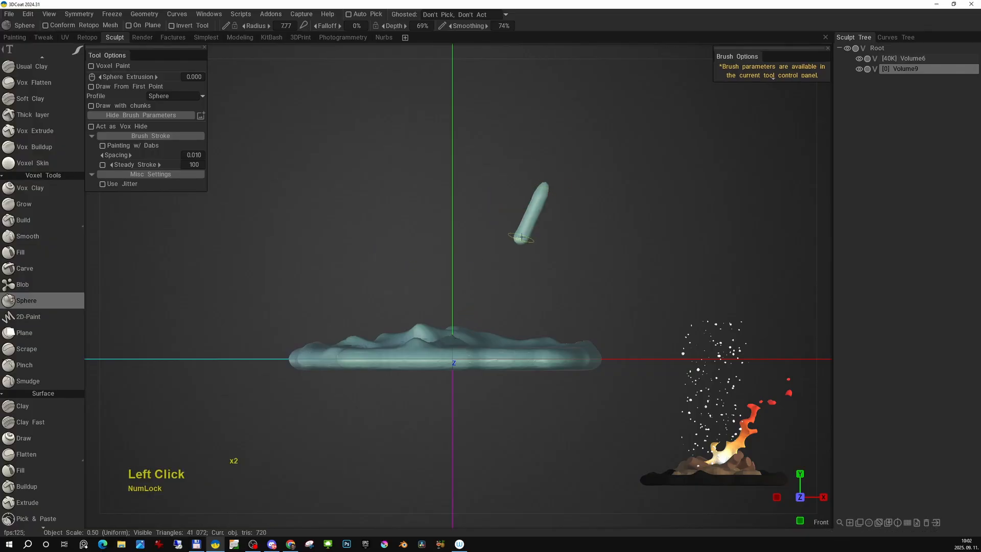
middle_click_drag(472, 281, 478, 294)
mouse_move(474, 237)
left_mouse_down()
mouse_move(455, 265)
mouse_move(392, 287)
left_mouse_up()
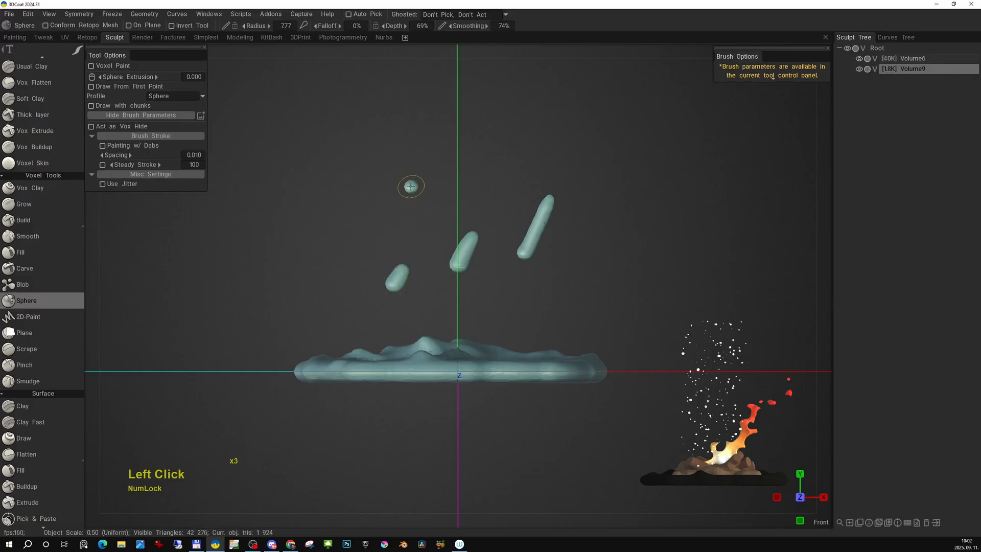
left_click(410, 186)
left_click(511, 128)
left_click(602, 104)
left_click(561, 329)
left_click(500, 301)
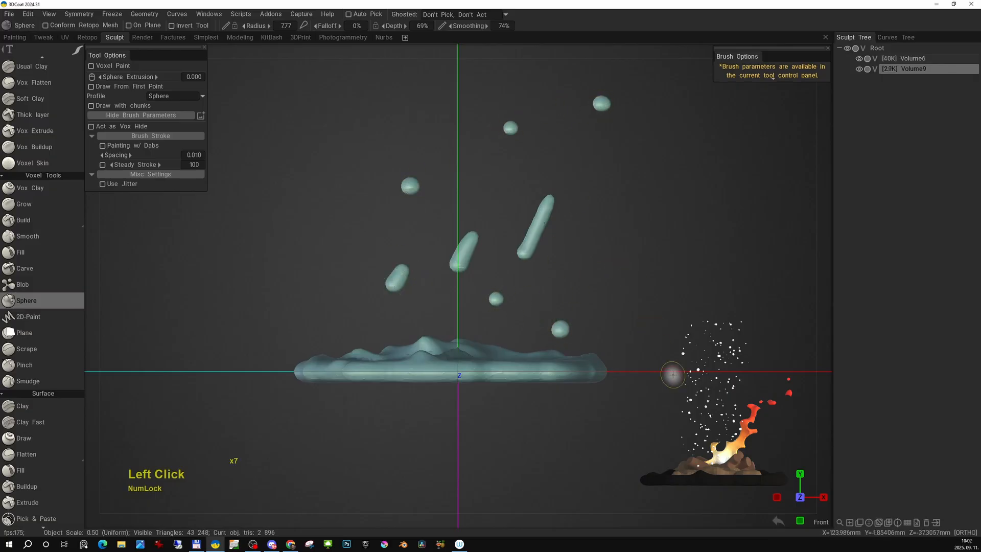
- In the new volume's shader settings, disable Use Cavity and set the color to pale grey #BFC4C7
left_click(870, 523)
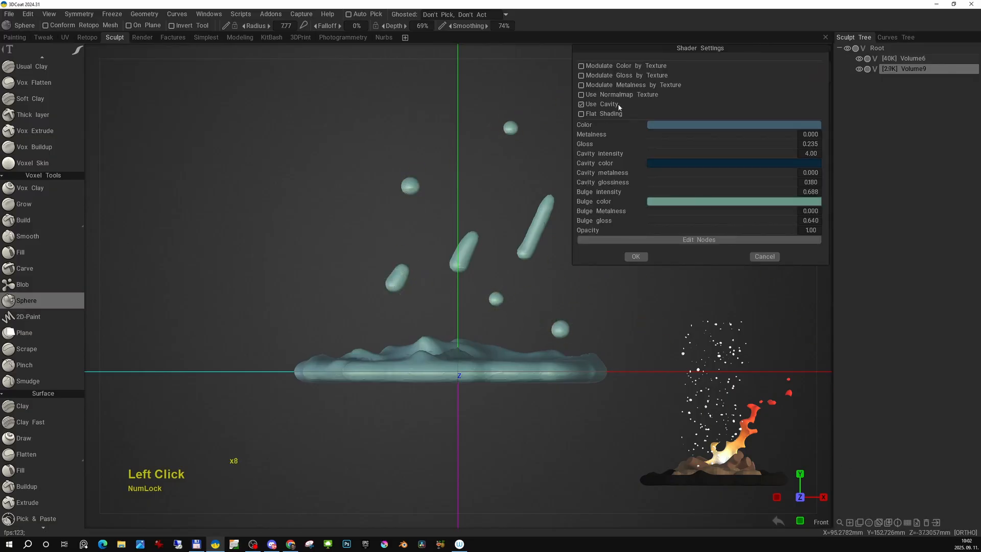
left_click(582, 105)
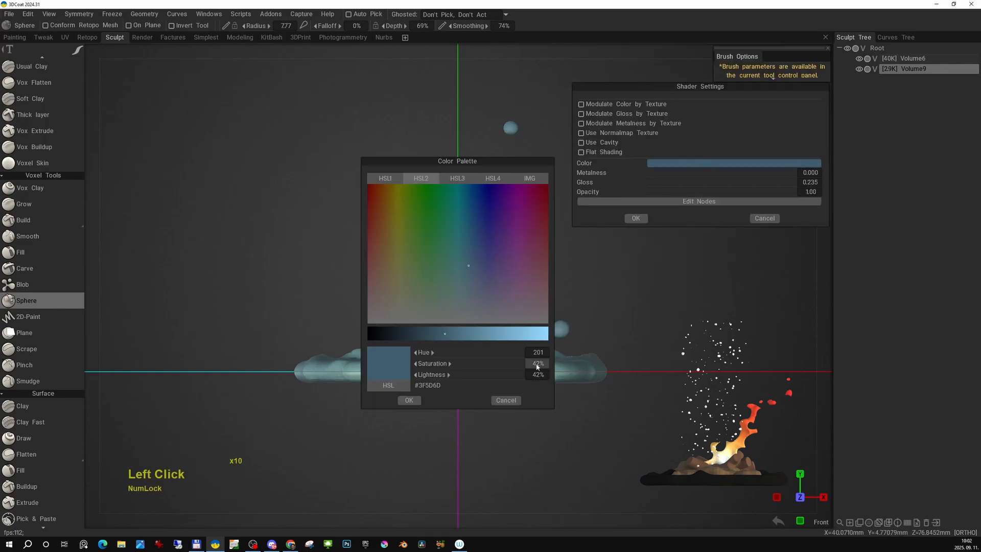
left_click(506, 336)
left_click_drag(437, 363, 412, 368)
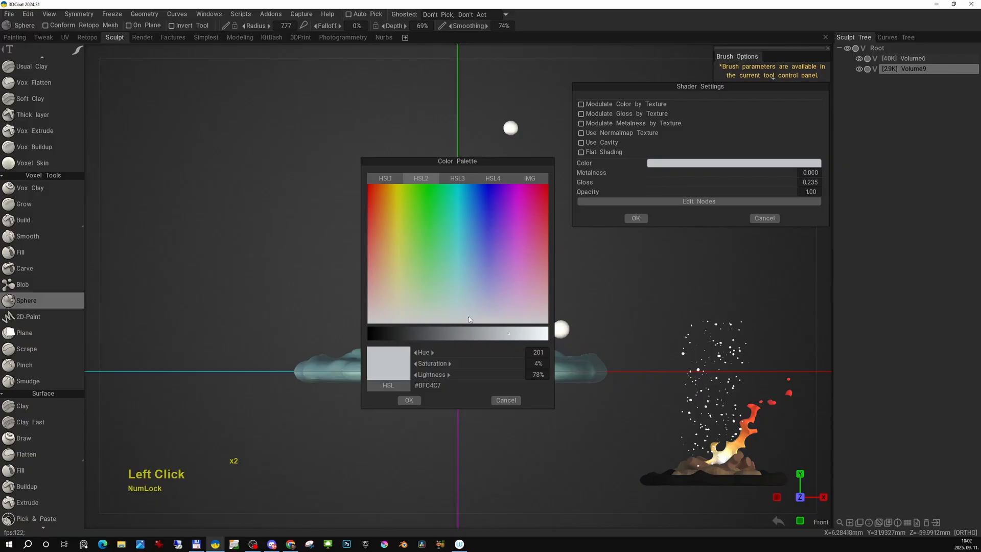
left_click(412, 401)
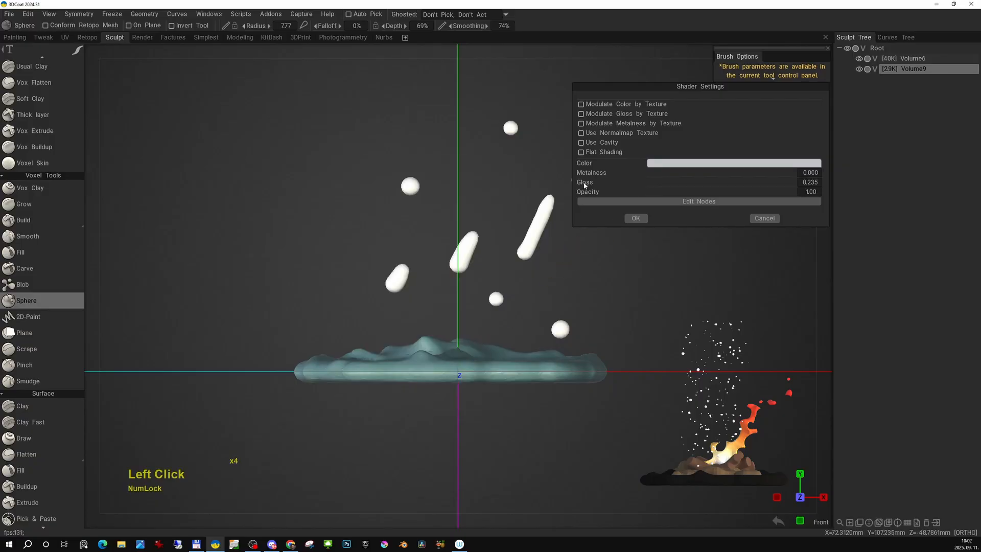
- Set the shader's gloss to 0 and its color to grey #ADB5B9, and apply the shader settings
left_click(698, 168)
left_click(502, 331)
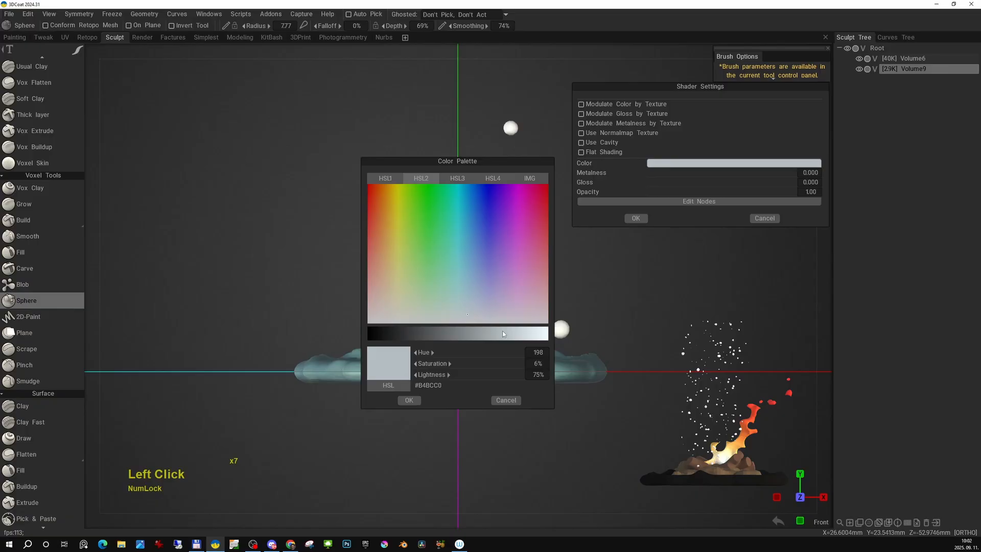
left_click(409, 400)
left_click(634, 222)
- Scatter seven more small sphere dots around the diagonal strokes in the front view
middle_click_drag(548, 298, 550, 327, "alt")
scroll(552, 317, "down", 2)
middle_click_drag(561, 279, 579, 296, "alt")
scroll(561, 307, "up", 3)
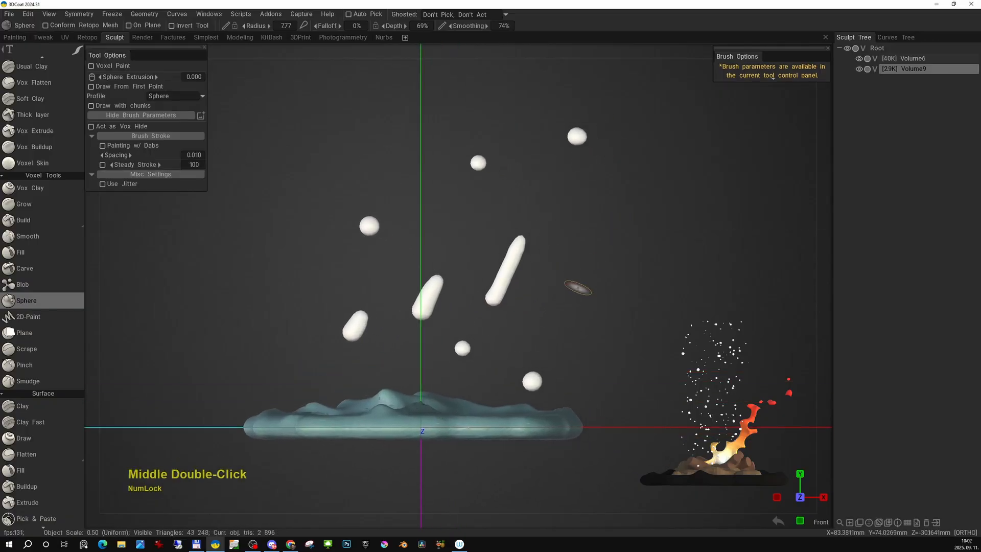
left_click(477, 234)
left_click(437, 141)
left_click(524, 91)
left_click(411, 237)
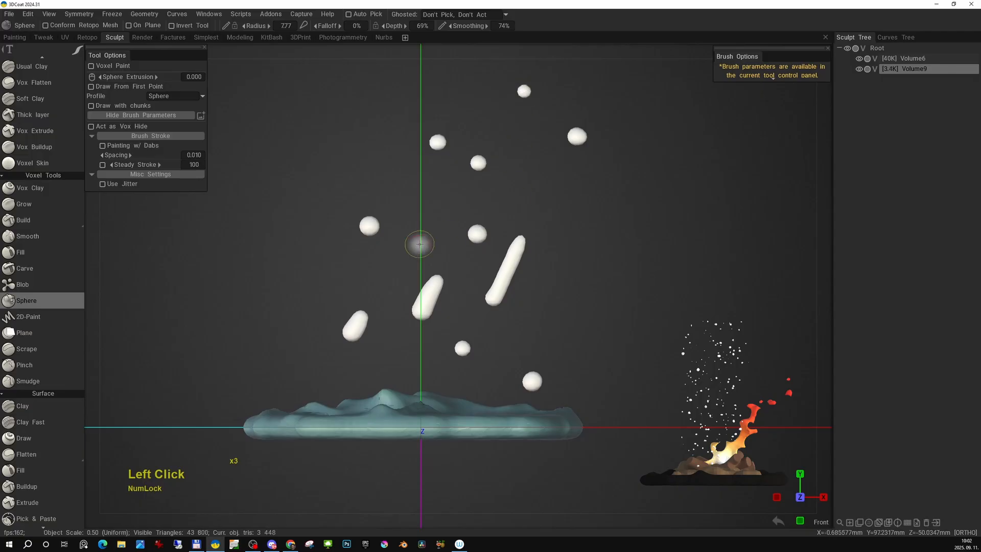
left_click(300, 291)
middle_click_drag(555, 277, 572, 280, "alt")
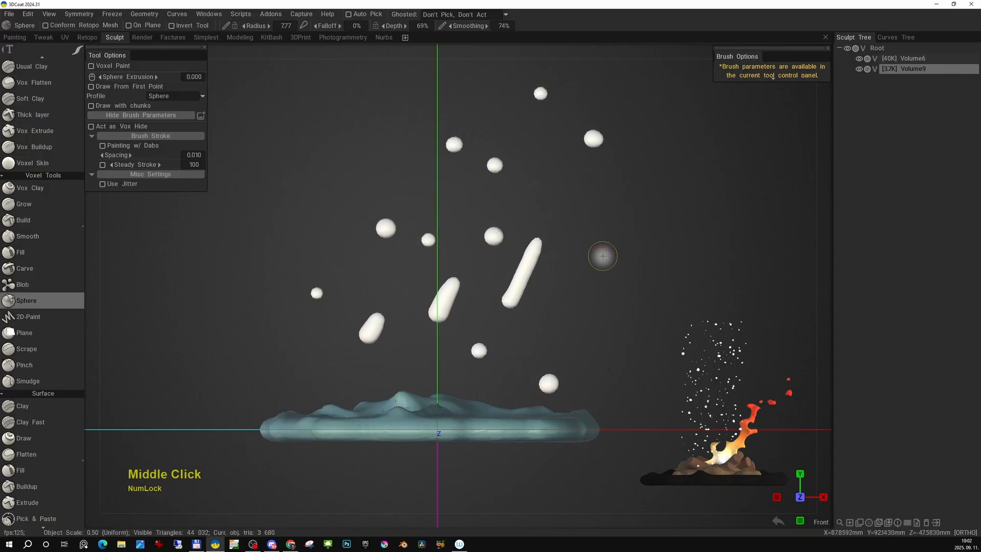
left_click(606, 269)
left_click(516, 350)
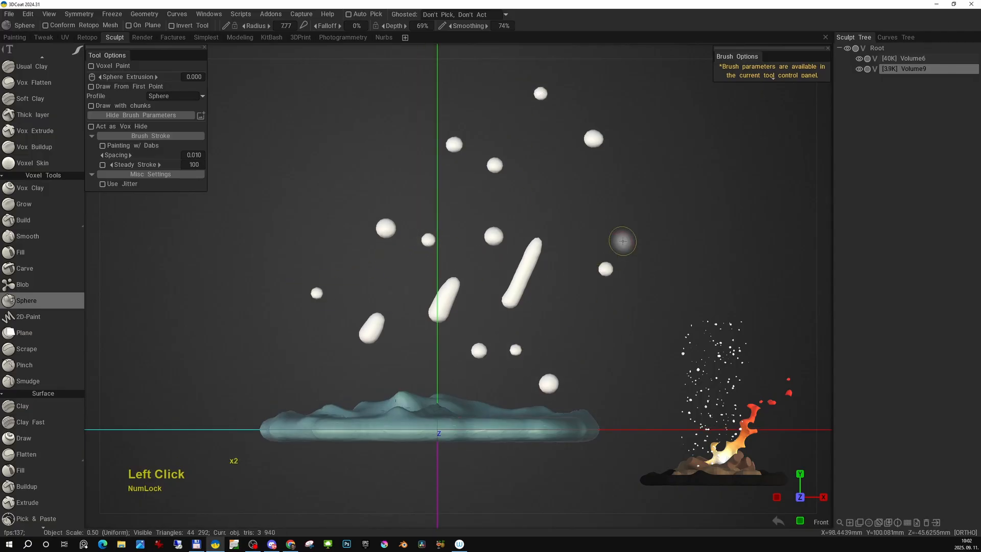
- From the right view, scatter eight sphere dots across the empty space above the base
key("KP_6")
left_click(475, 293)
left_click(374, 279)
left_click(417, 134)
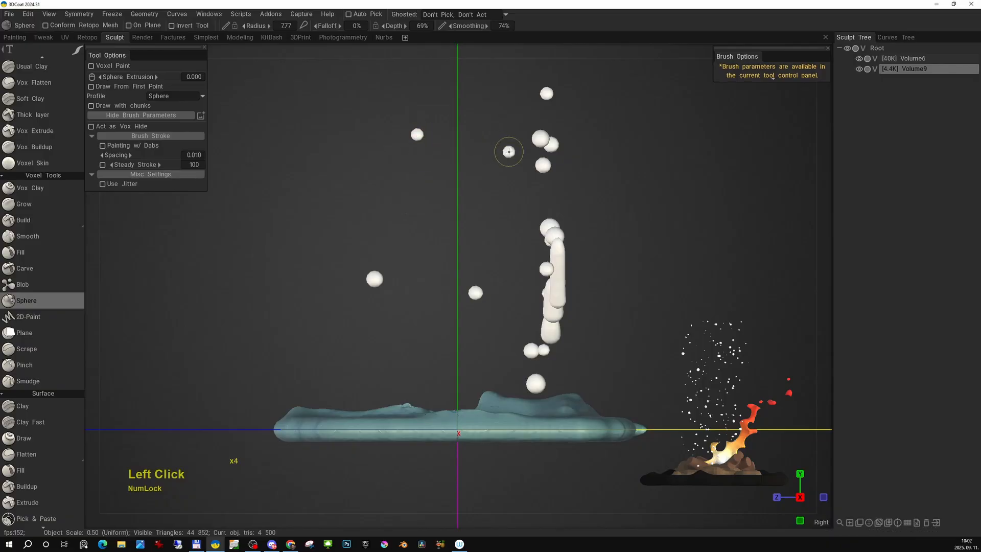
left_click(406, 228)
left_click(454, 354)
left_click(513, 362)
left_click(392, 369)
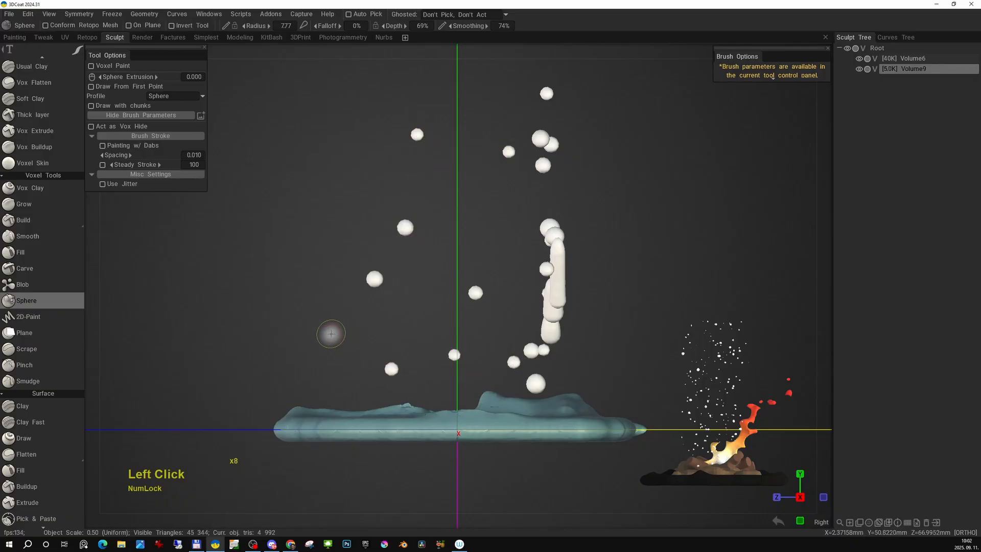
- Clear the particle volume and draw one long diagonal sphere stroke above the base from the front view
mouse_move(490, 296)
left_mouse_down("alt")
mouse_move(700, 329)
mouse_move(651, 307)
left_mouse_up("alt")
key("x")
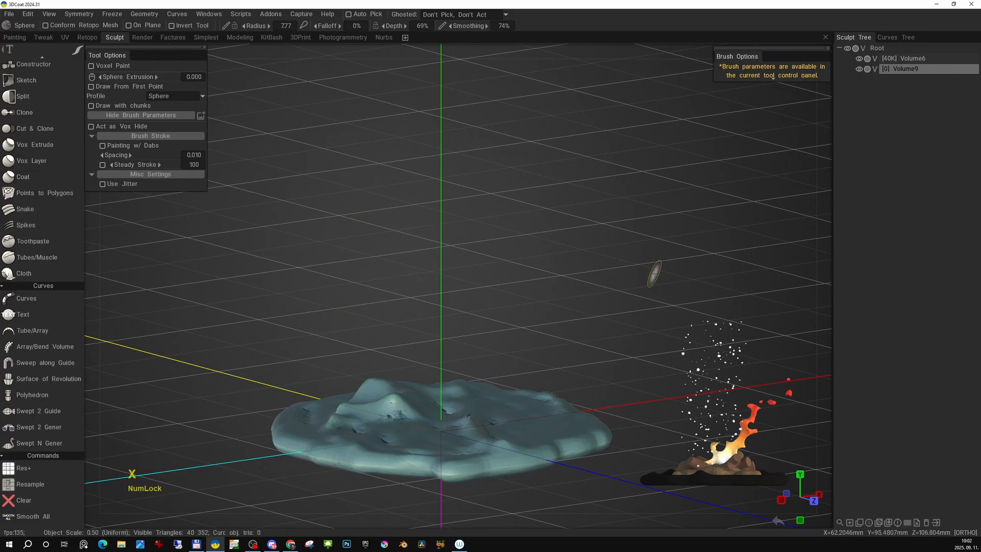
key("KP_2")
middle_click_drag(420, 359, 499, 304)
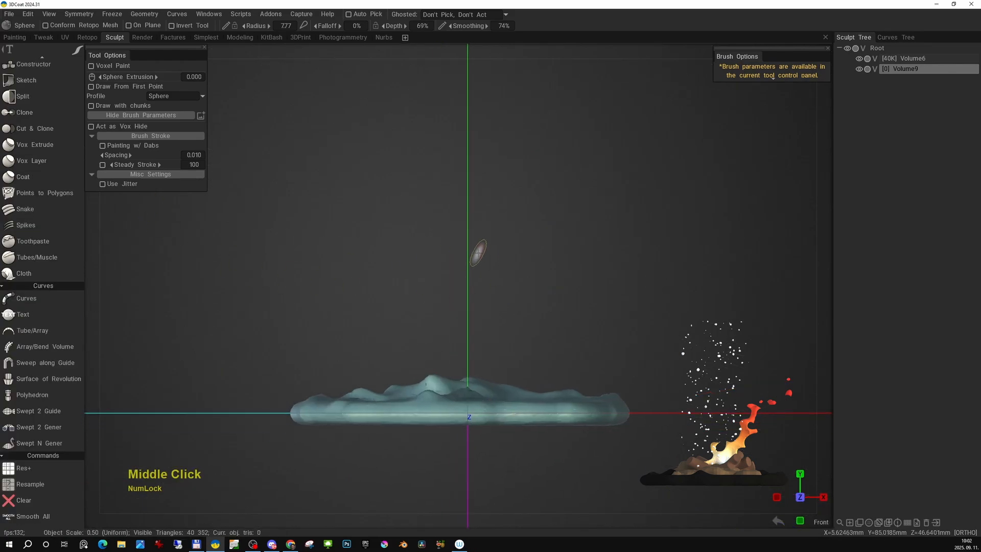
left_click_drag(526, 183, 466, 296)
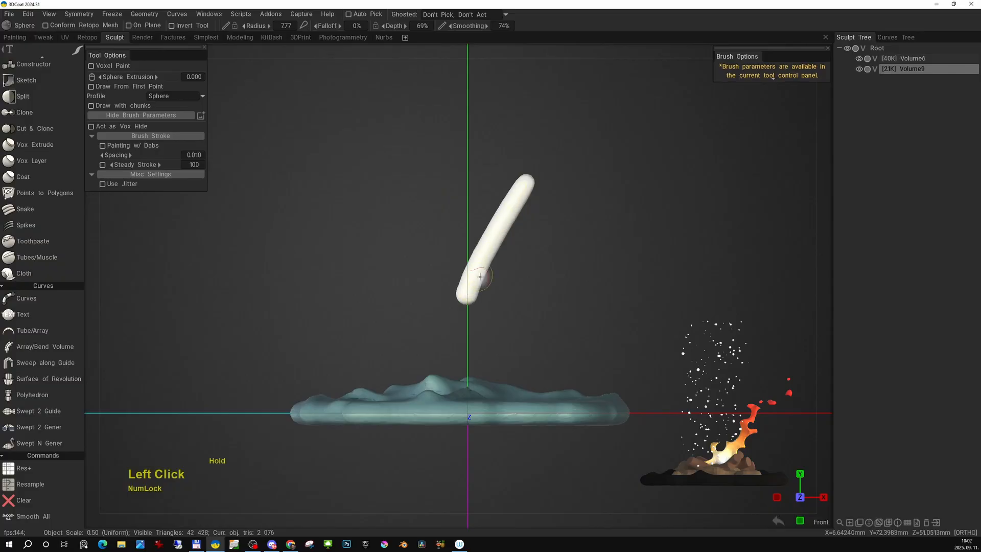
- Resample the diagonal stroke's volume to a required poly count of 149 with Smooth quality, checking its density in wireframe
right_click_drag(535, 224, 536, 260, "alt")
middle_click_drag(536, 260, 531, 242, "alt")
key("space")
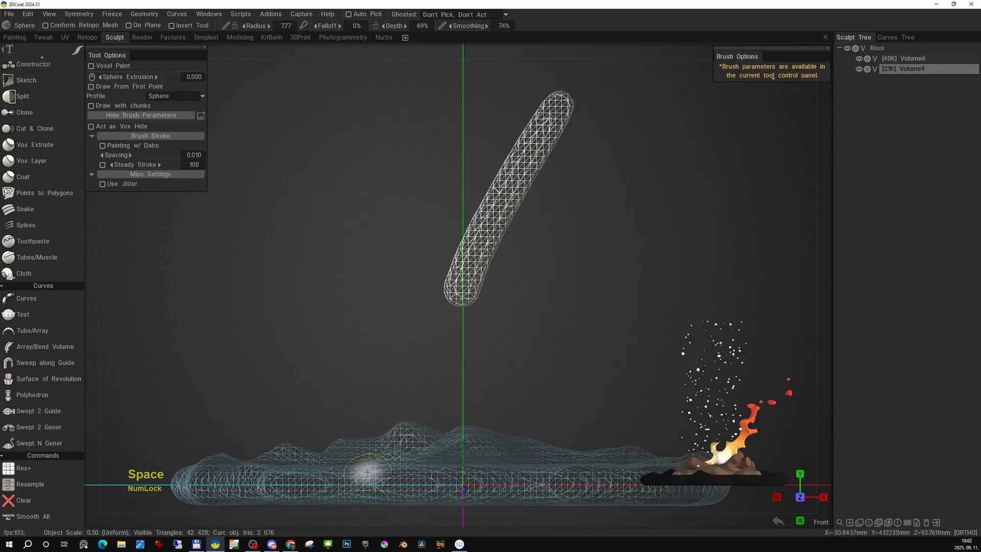
key("space")
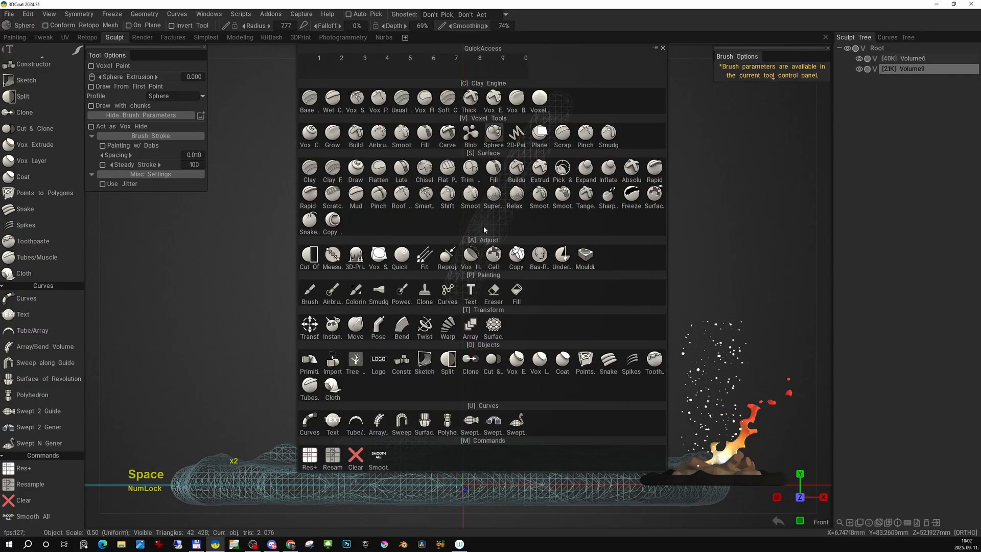
left_click(333, 456)
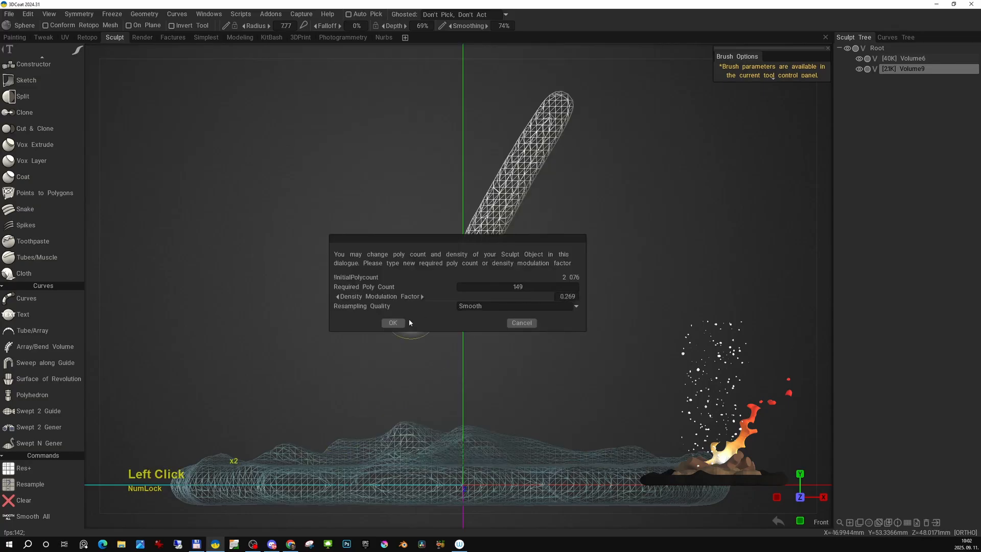
left_click(394, 323)
right_click_drag(467, 302, 497, 284, "alt")
middle_click_drag(498, 284, 492, 305, "alt")
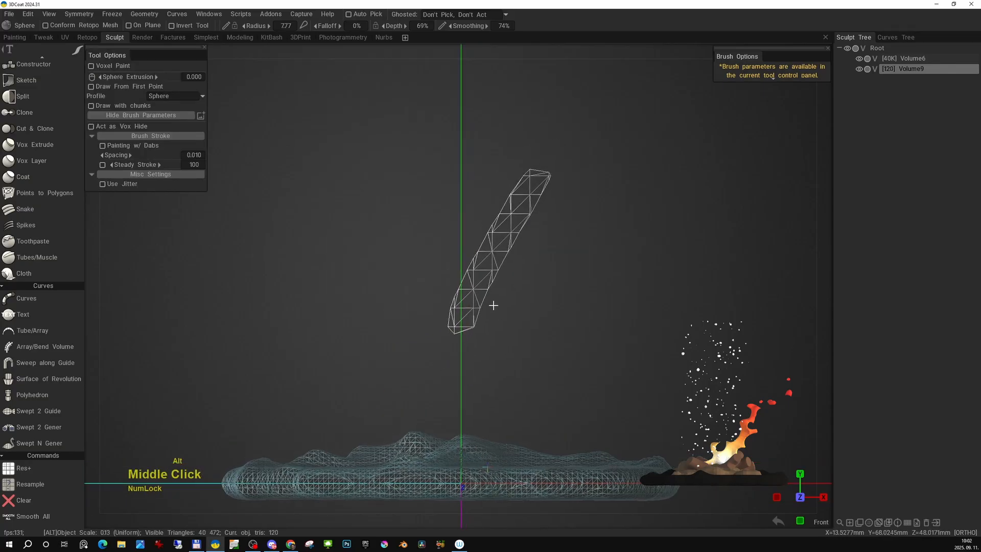
right_click_drag(493, 304, 513, 236, "alt")
key("w")
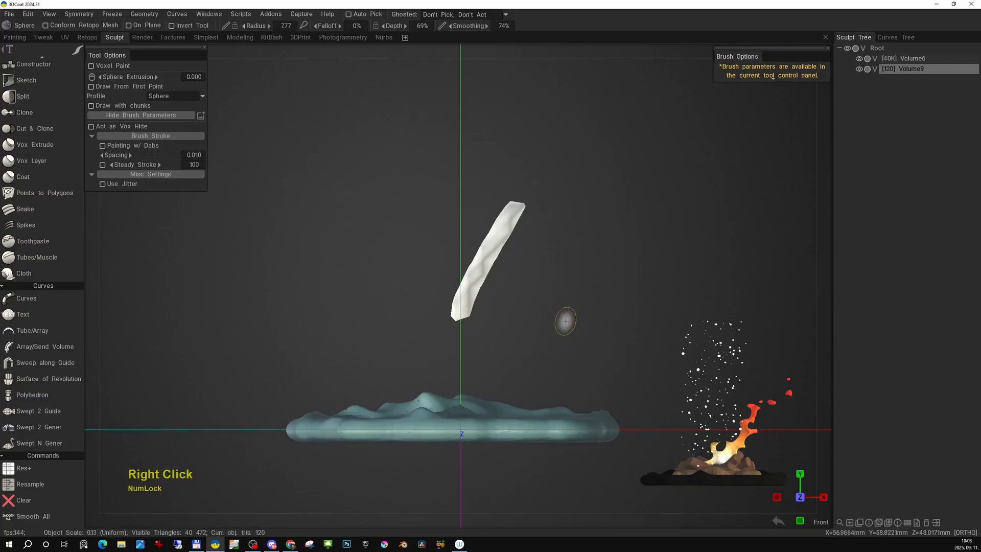
- Enable Flat Shading in the shader settings of the resampled stroke's volume and apply it
left_click(869, 522)
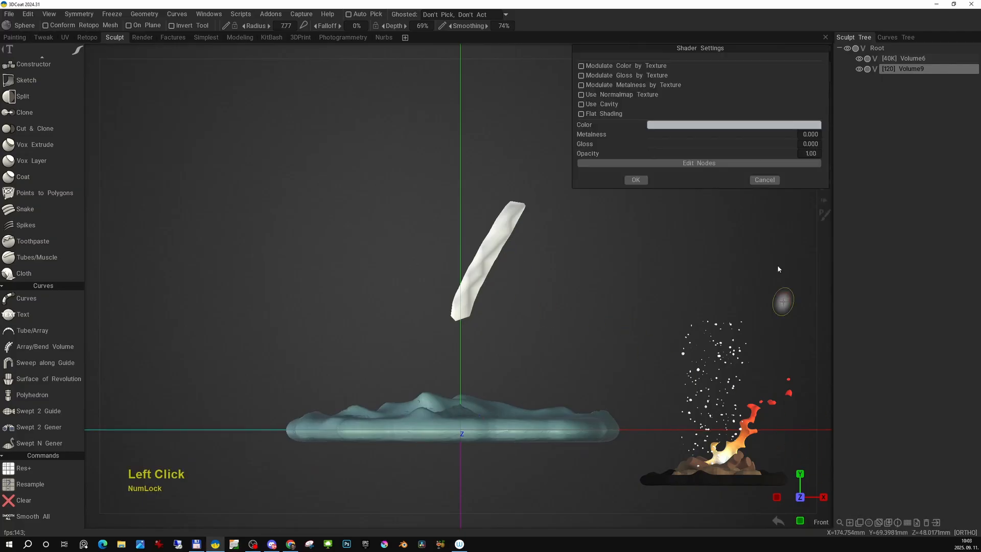
left_click(582, 114)
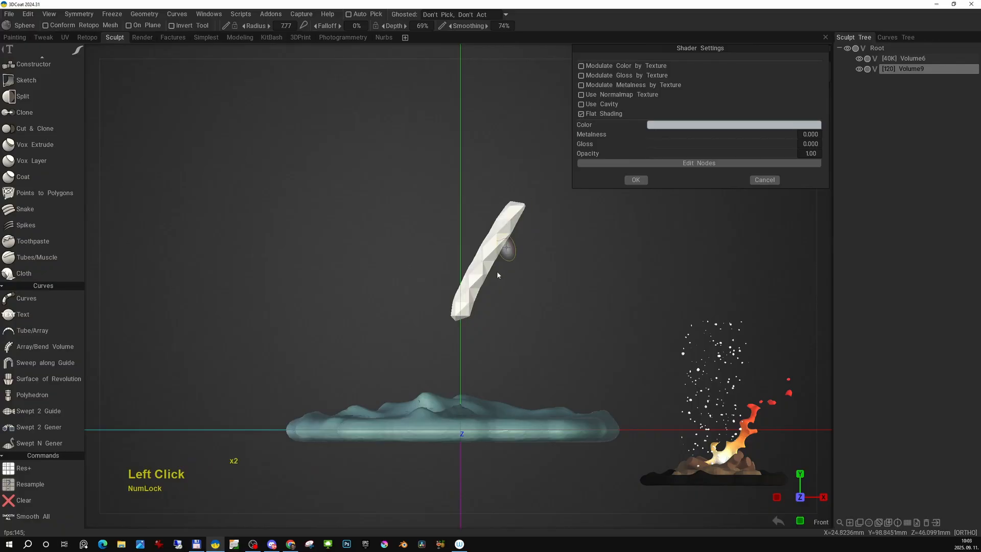
left_click(581, 114)
left_click(581, 114)
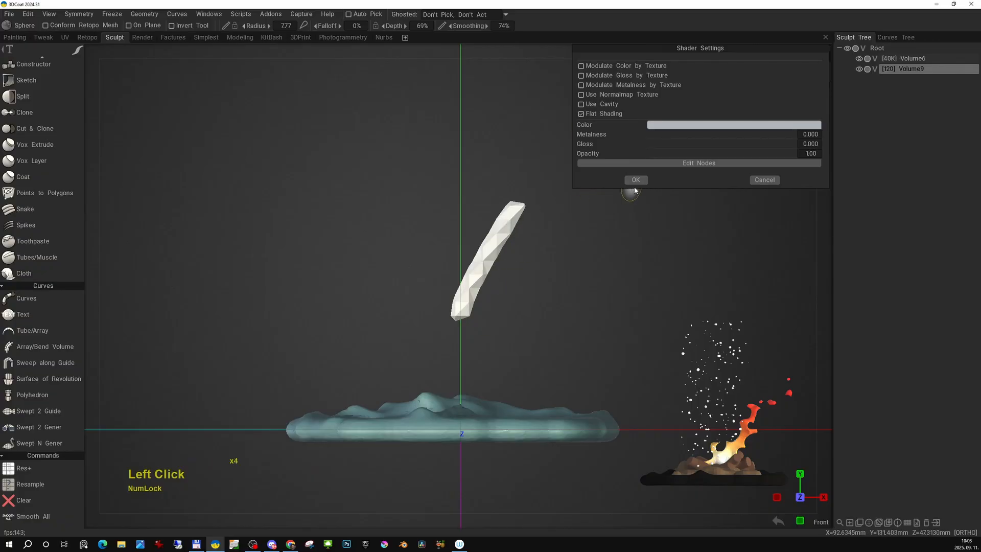
left_click(636, 180)
right_click_drag(596, 228, 554, 358)
middle_click_drag(554, 357, 539, 305, "alt")
right_click_drag(539, 305, 539, 327, "alt")
middle_click_drag(539, 326, 545, 333, "alt")
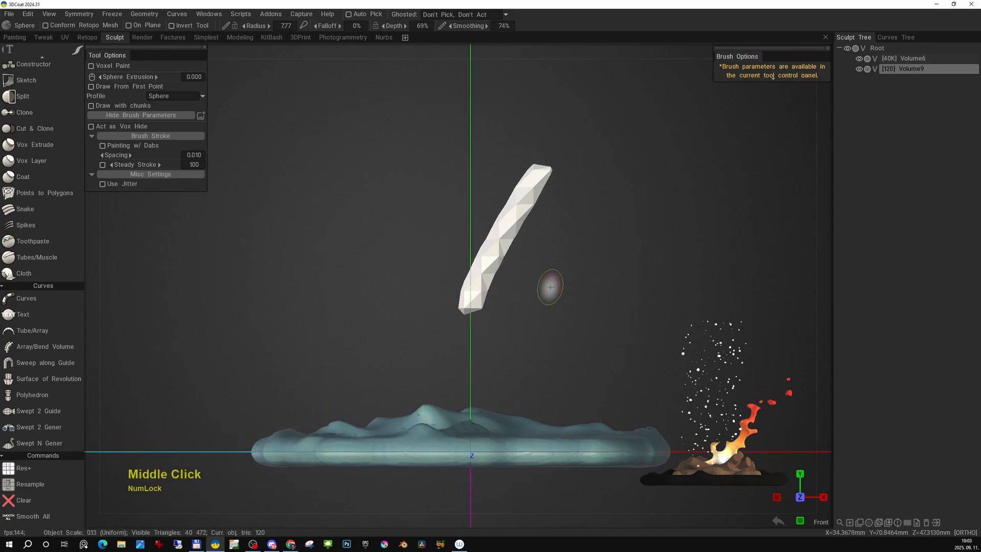
- Clear the faceted stroke from the volume, reduce the brush radius to 4.96 and choose the freehand stroke mode
key("space")
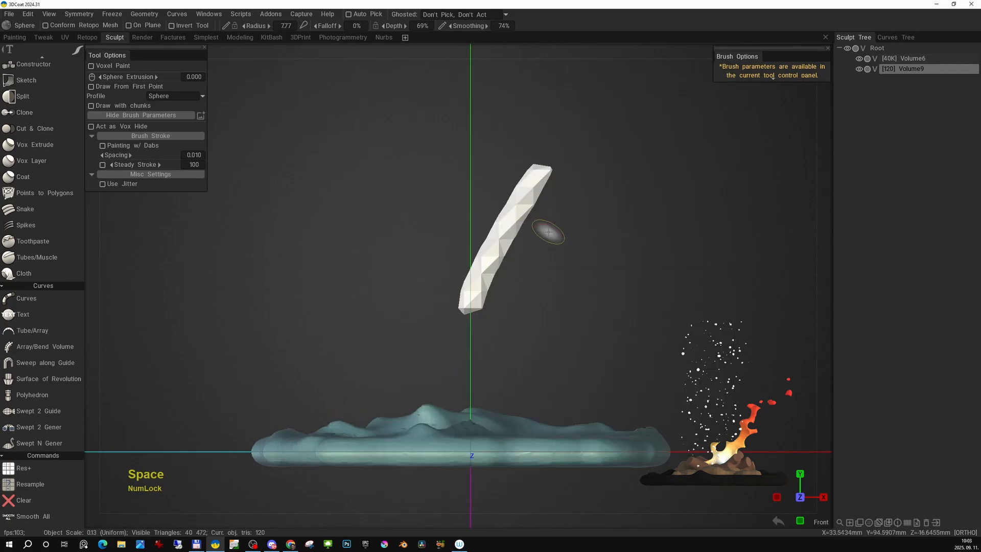
key("space")
left_click(389, 455)
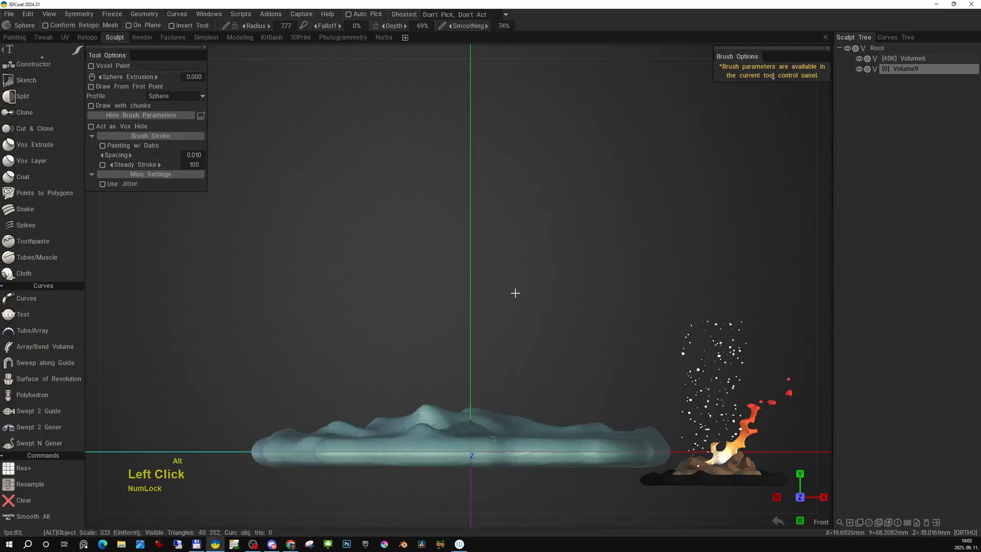
middle_click_drag(521, 256, 515, 291)
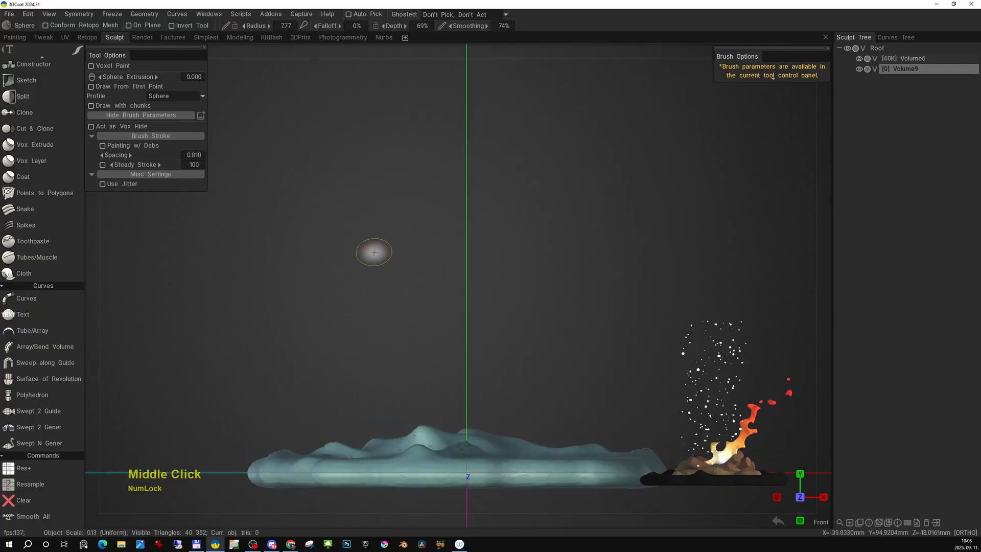
right_click_drag(510, 193, 557, 123)
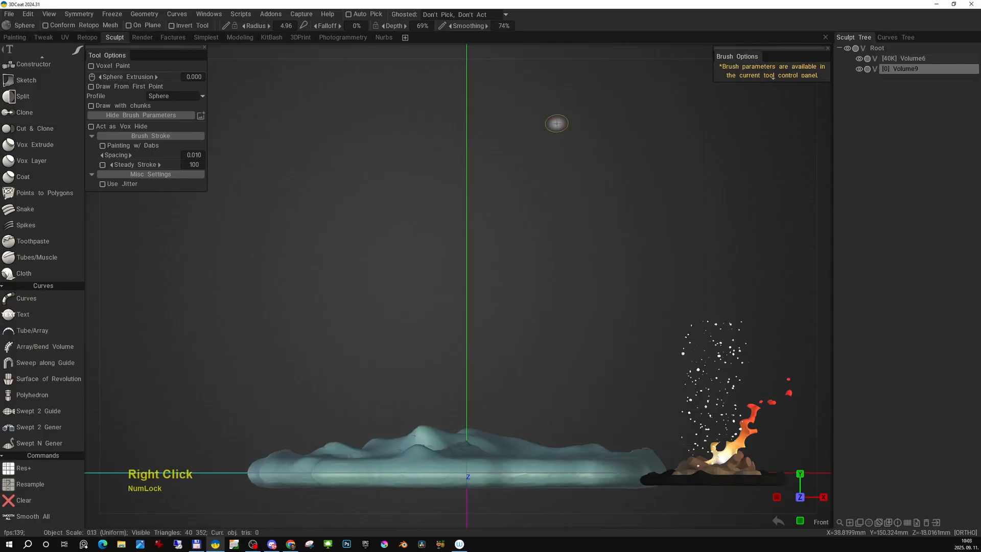
left_click(539, 151)
key("e")
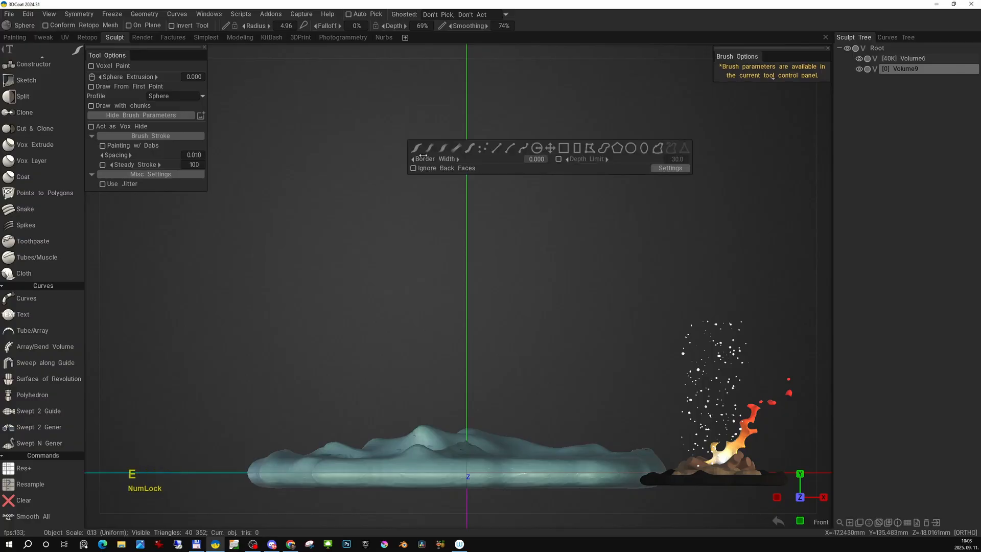
left_click(419, 151)
- Try several straight and winding low-poly sphere strokes above the base, and clear them from the volume
left_click_drag(565, 156, 530, 222)
left_click_drag(443, 188, 364, 293)
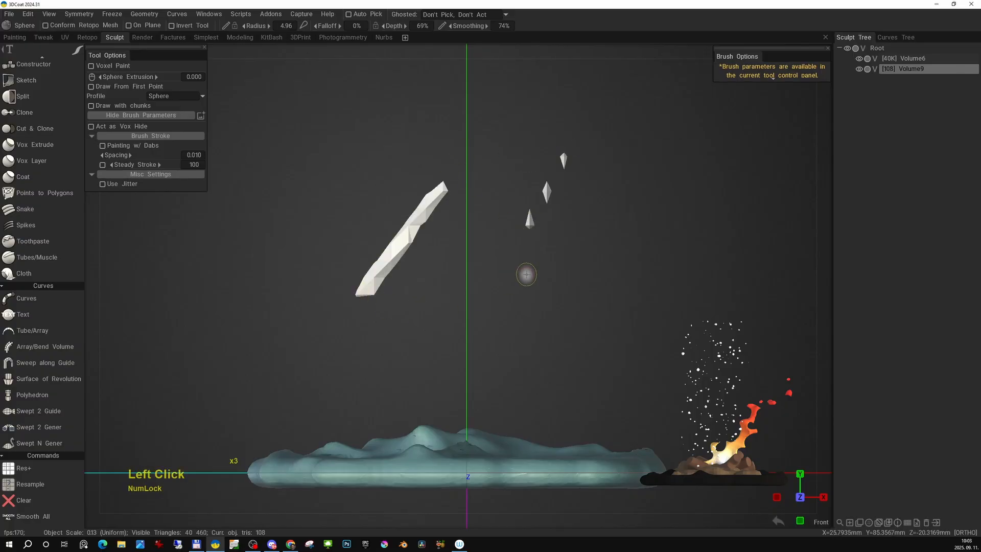
left_click_drag(515, 290, 460, 376)
mouse_move(633, 294)
left_mouse_down()
mouse_move(649, 276)
mouse_move(591, 128)
mouse_move(405, 198)
mouse_move(411, 312)
left_mouse_up()
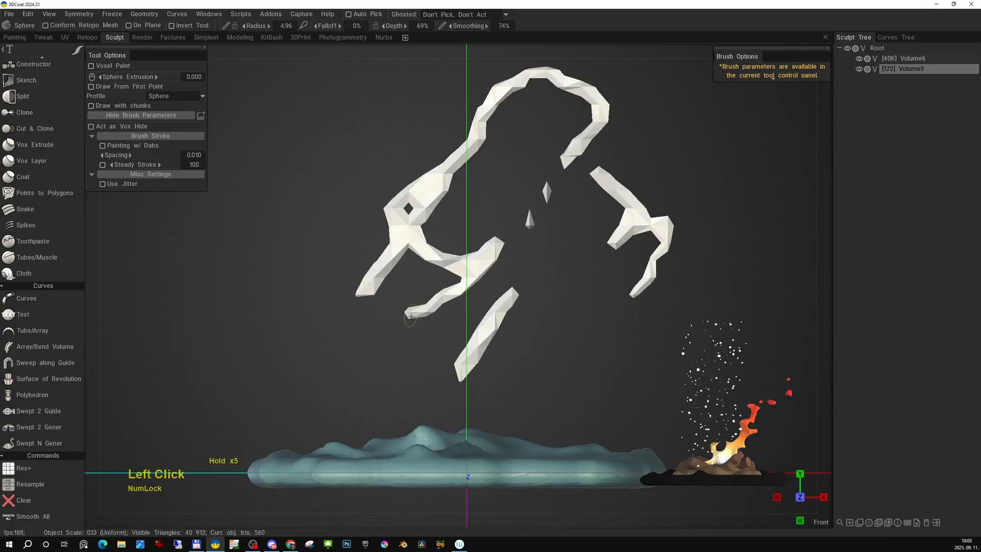
mouse_move(479, 190)
left_mouse_down()
mouse_move(530, 265)
mouse_move(535, 335)
left_mouse_up()
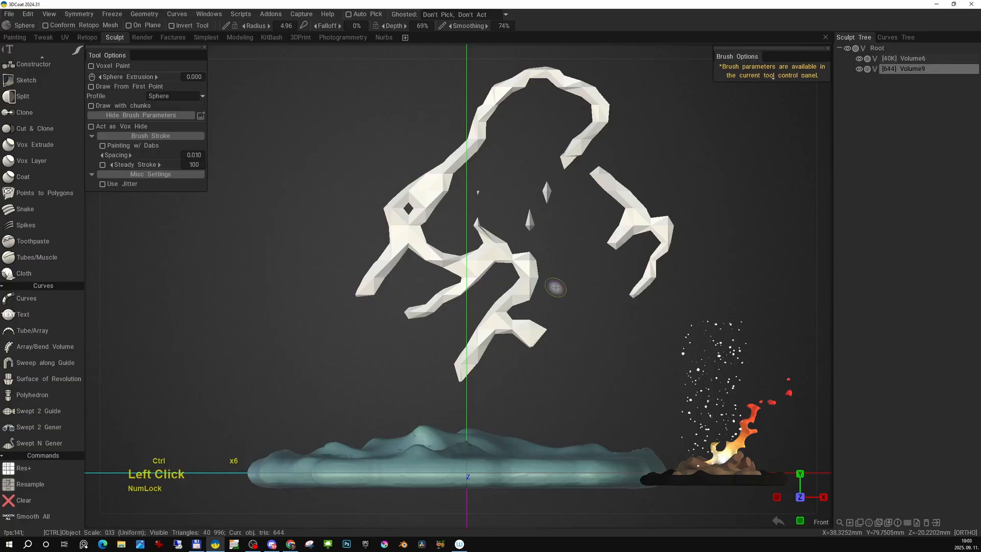
key("ctrl+z")
key("alt+x")
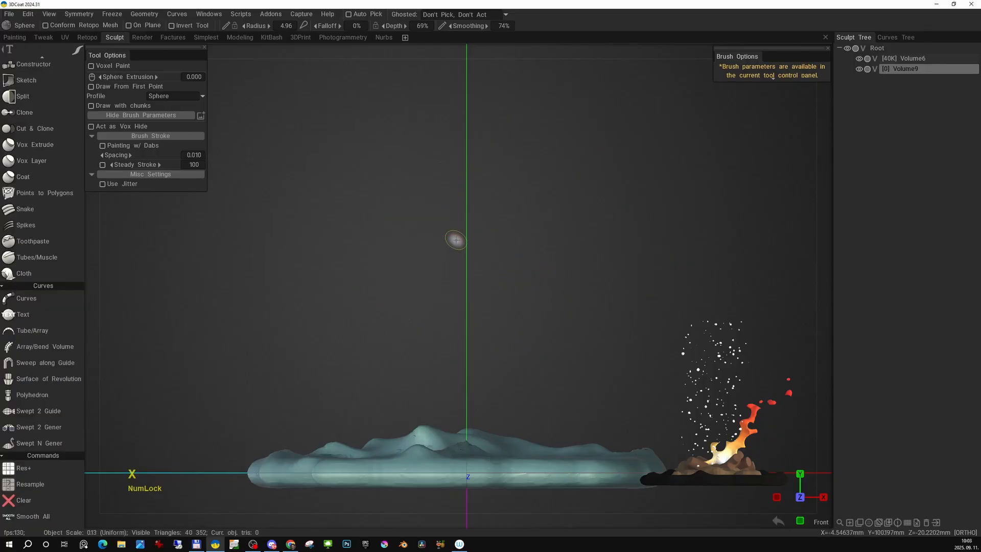
- Turn on brush jitter and test it with two sphere strokes above the base
left_click(102, 184)
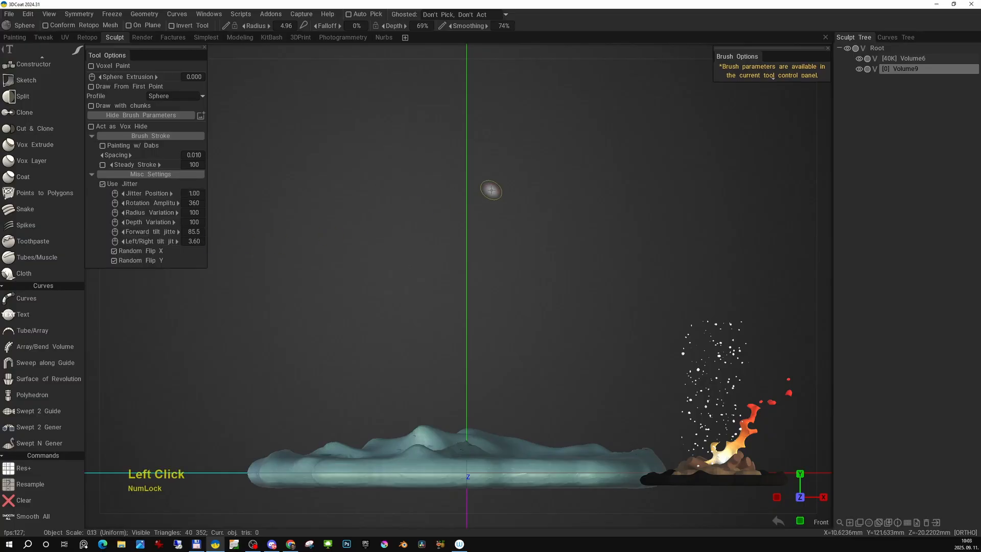
mouse_move(519, 135)
left_mouse_down()
mouse_move(417, 263)
mouse_move(424, 307)
left_mouse_up()
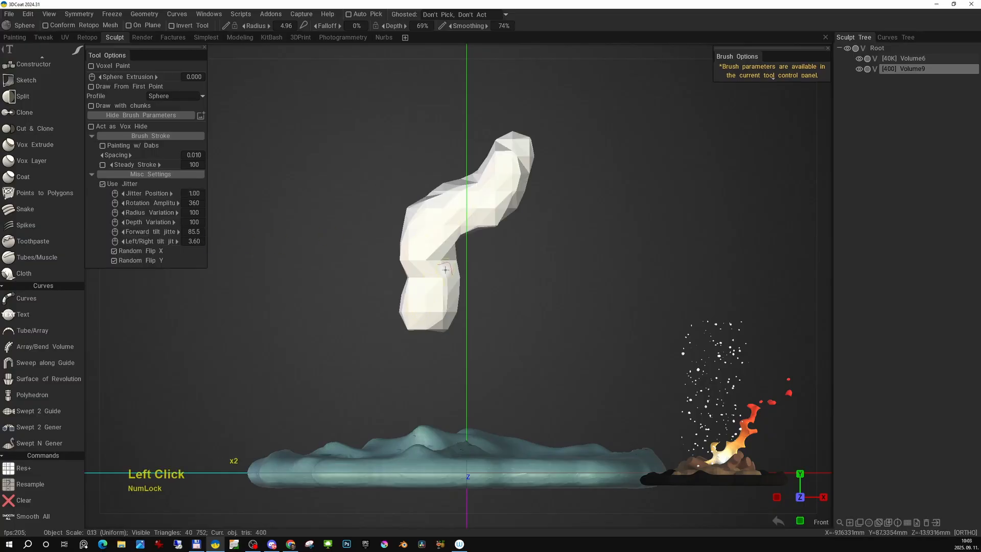
left_click_drag(445, 270, 477, 219)
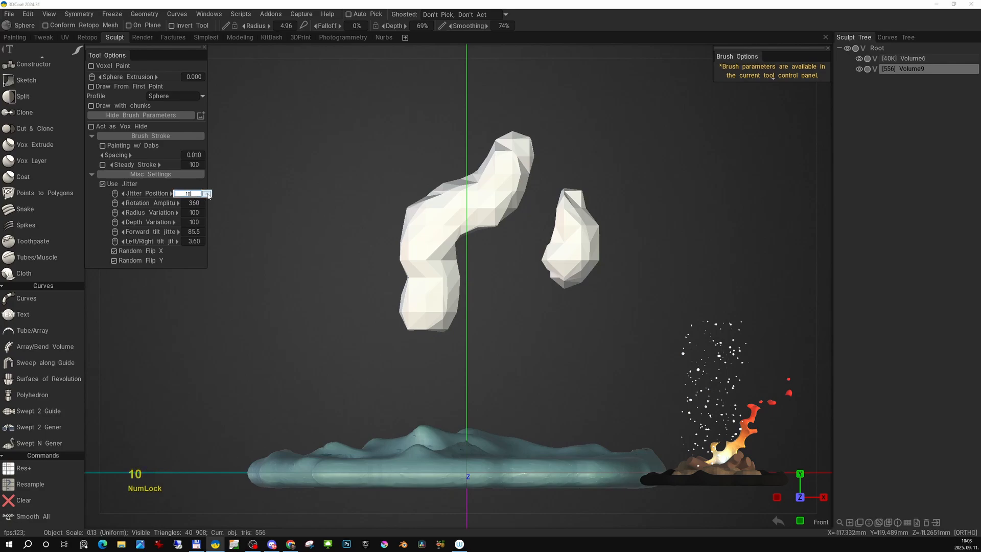
- Set the jitter position to 10, test it with several scattered strokes, and clear the volume
left_click(208, 194)
left_click_drag(366, 136, 344, 207)
left_click(690, 241)
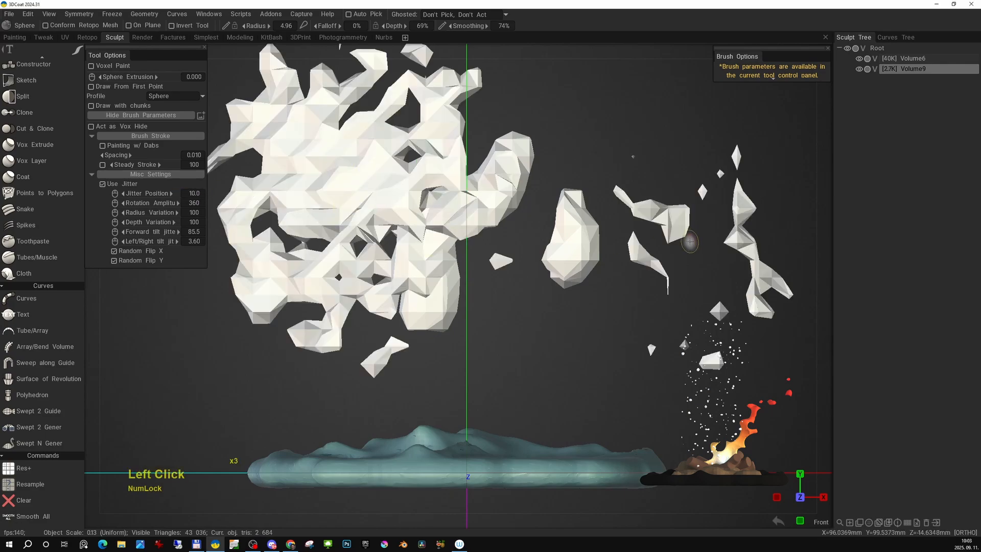
left_click(539, 321)
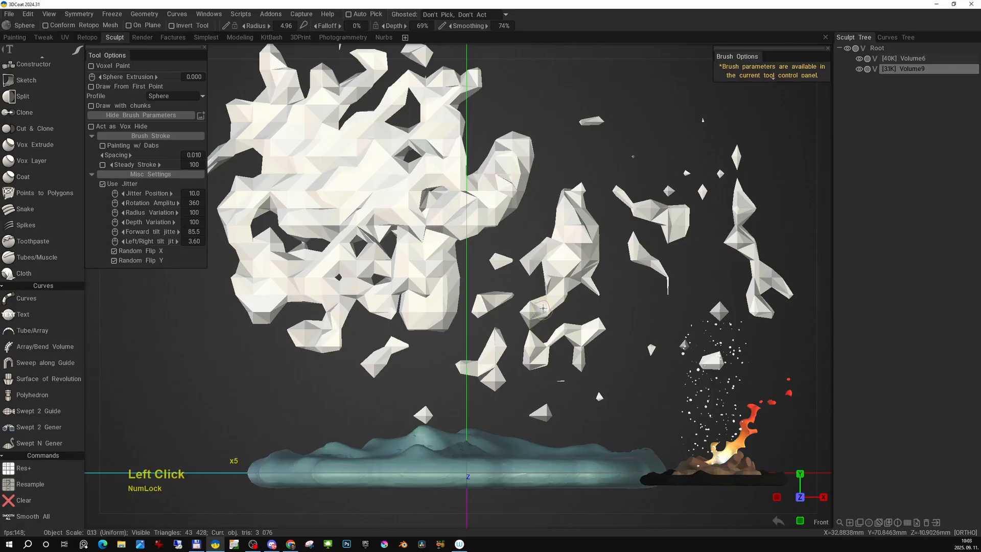
key("x")
- Reduce the brush radius and scatter small jittered fragments above the base, inspecting them from an angle
right_click_drag(504, 191, 498, 193)
left_click(498, 193)
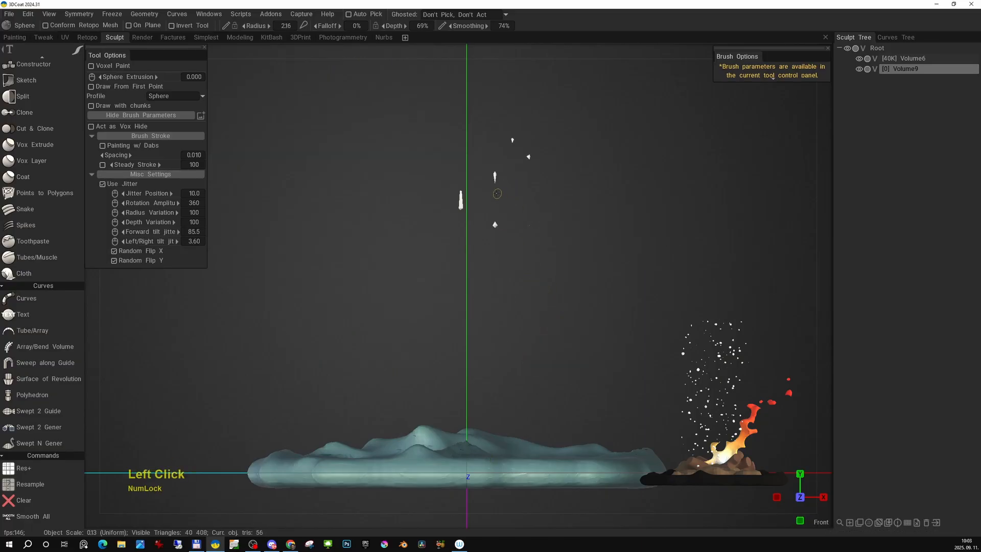
left_click(402, 230)
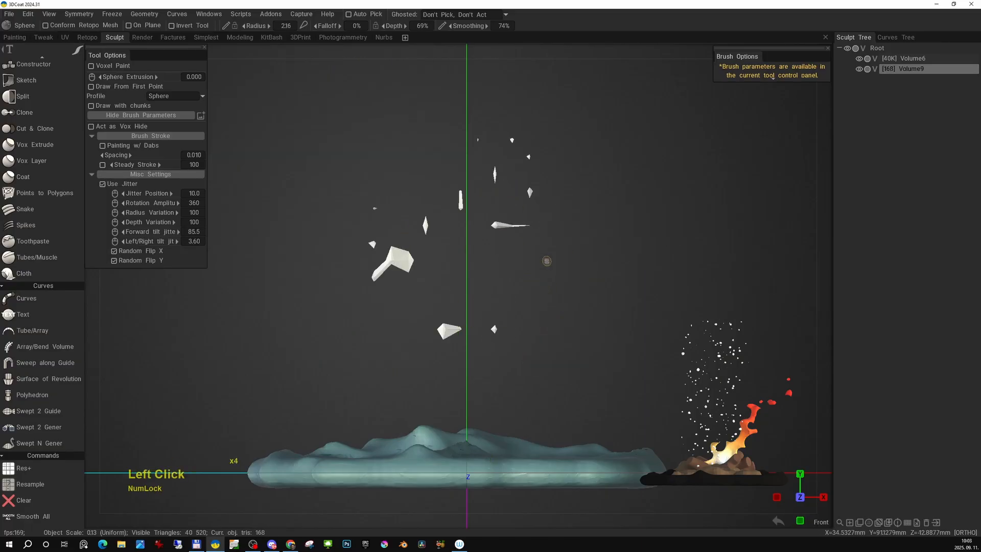
left_click(547, 261)
left_click(392, 353)
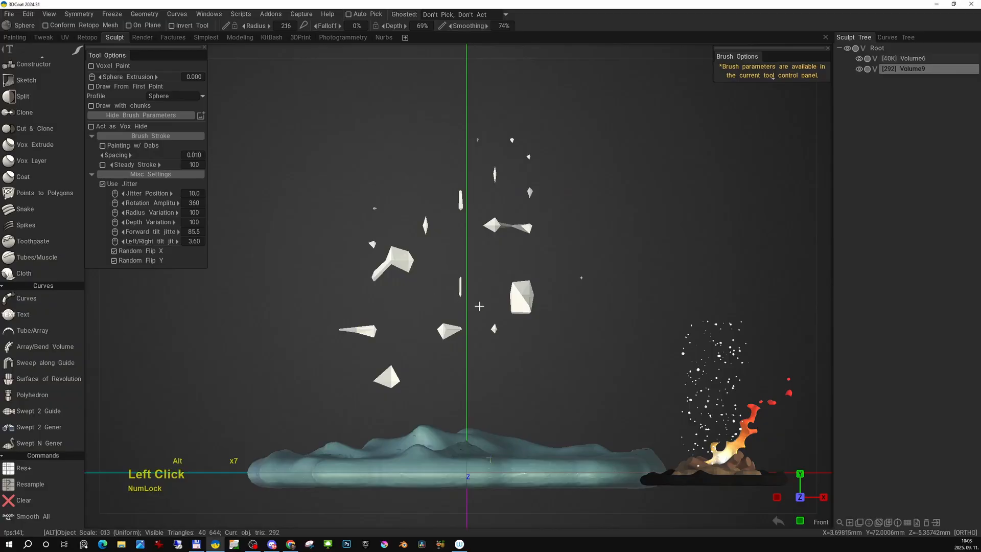
mouse_move(480, 305)
left_mouse_down("alt")
mouse_move(393, 288)
mouse_move(459, 319)
mouse_move(310, 210)
left_mouse_up("alt")
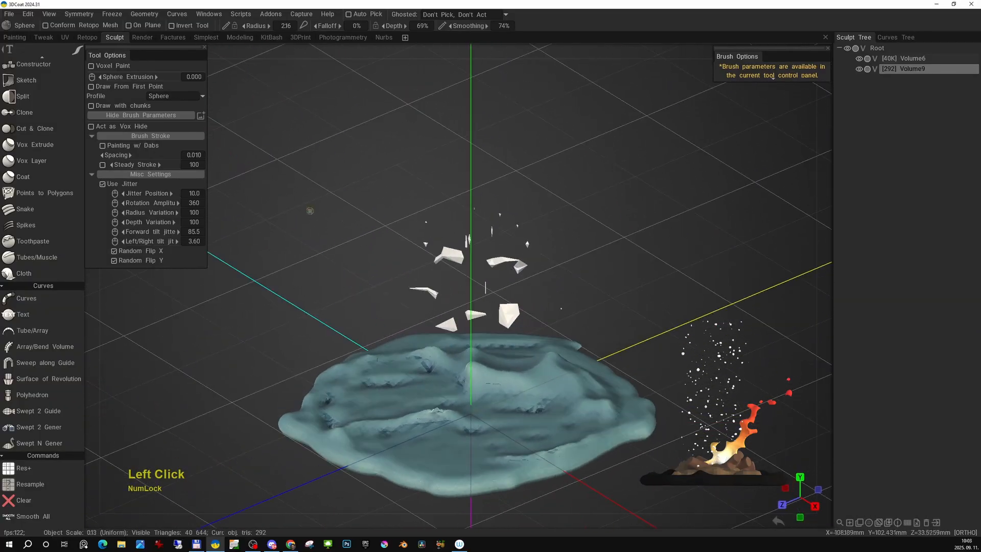
- Set the brush stroke spacing to 4 and test it with a stroke across the floating fragments
left_click(197, 157)
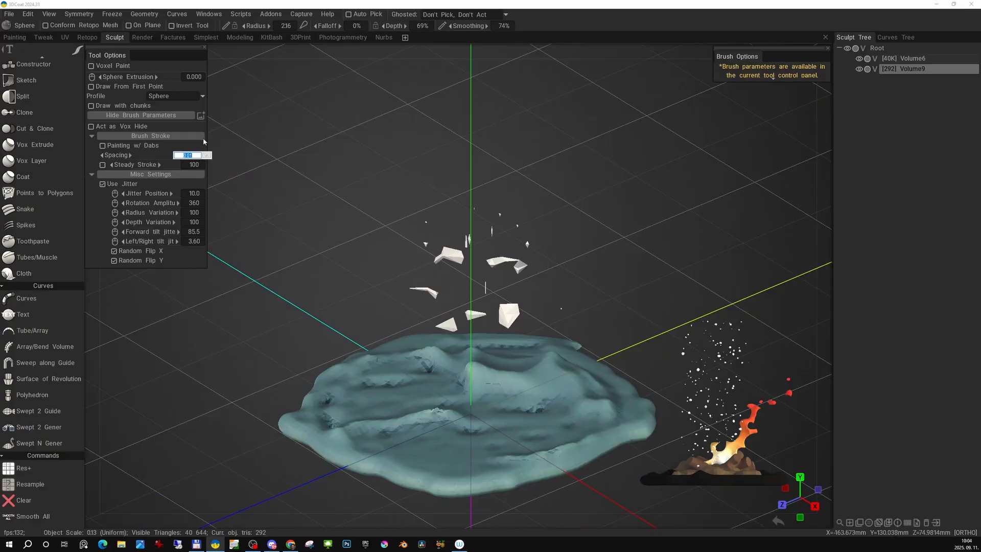
type("4")
key("Return")
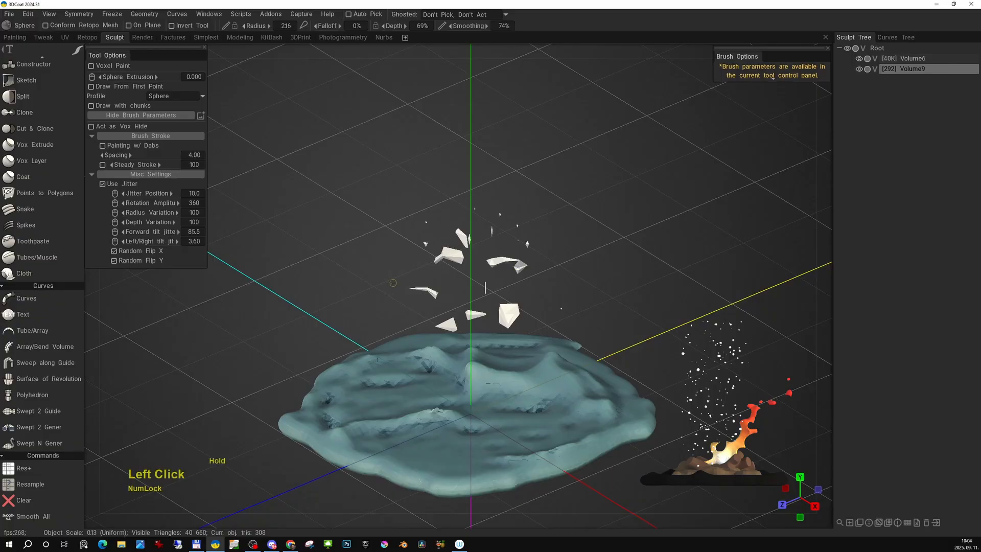
mouse_move(393, 282)
left_mouse_down()
mouse_move(439, 281)
mouse_move(555, 235)
left_mouse_up()
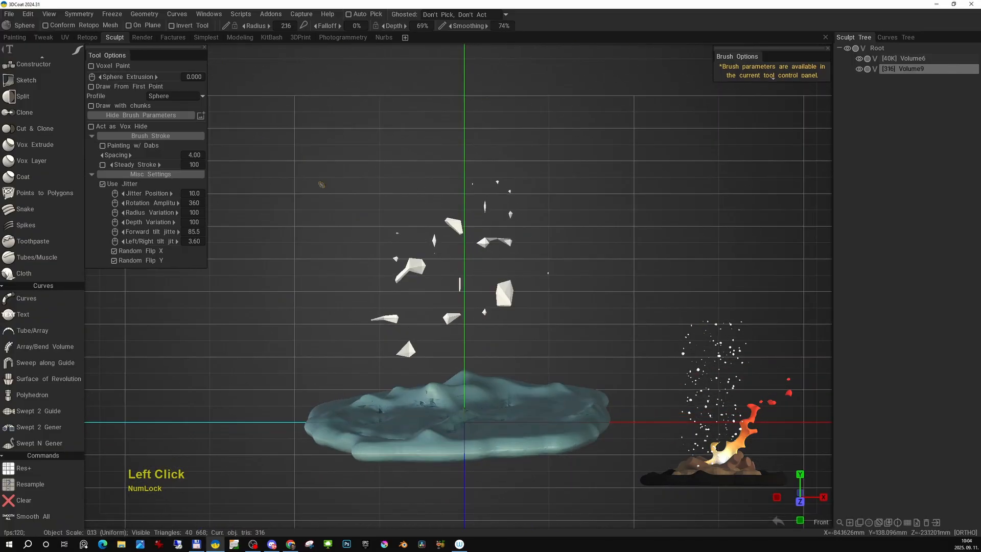
- Set the brush stroke spacing to 2 and clear the test fragments from the volume
left_click(209, 163)
key("x")
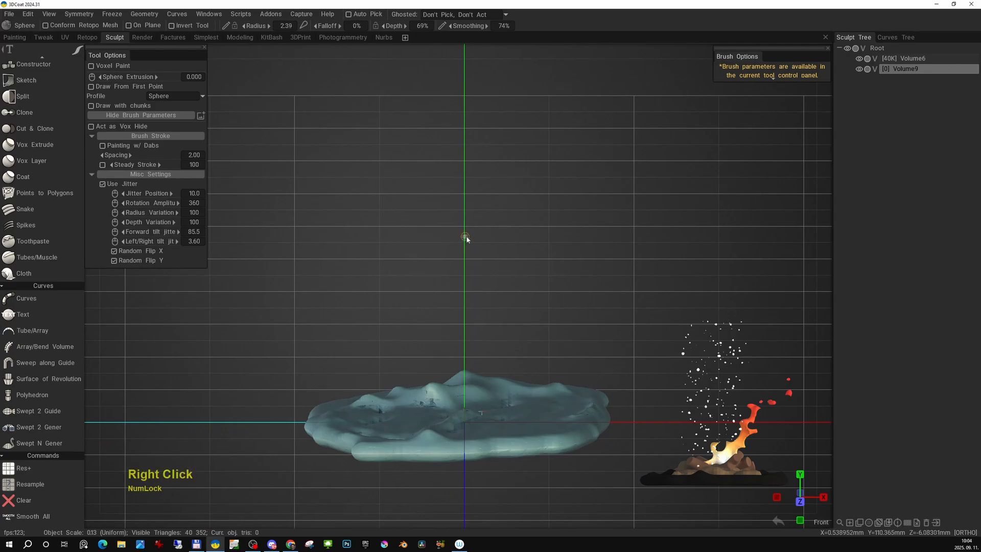
- Raise the brush radius to 6.90 and scatter jittered faceted particles in a cluster just above the base
right_click_drag(464, 225, 479, 210)
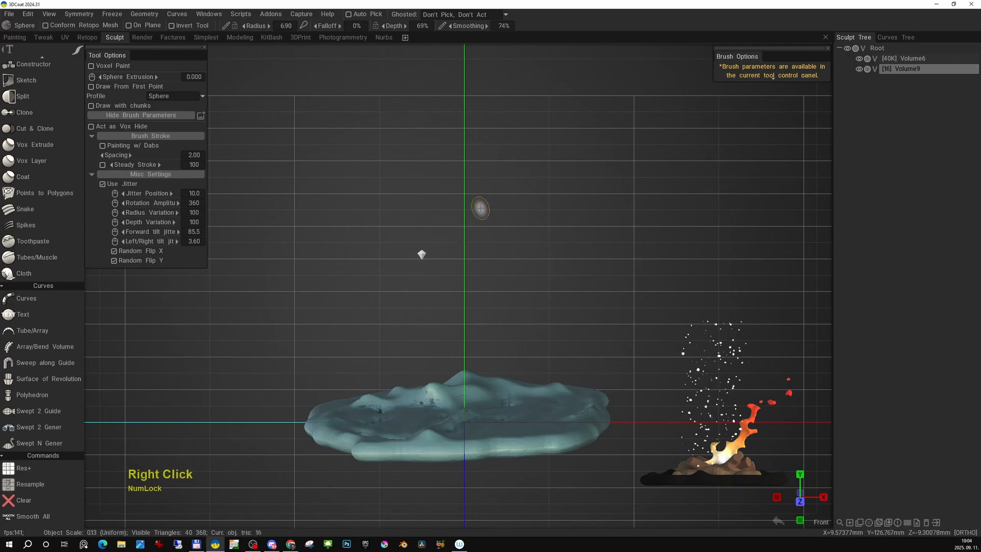
mouse_move(480, 210)
left_mouse_down()
mouse_move(438, 302)
mouse_move(552, 248)
left_mouse_up()
mouse_move(552, 225)
left_mouse_down()
mouse_move(538, 176)
mouse_move(438, 309)
mouse_move(471, 250)
mouse_move(482, 279)
mouse_move(534, 292)
mouse_move(592, 361)
mouse_move(656, 334)
mouse_move(627, 307)
left_mouse_up()
mouse_move(452, 305)
left_mouse_down()
mouse_move(386, 361)
mouse_move(409, 332)
left_mouse_up()
mouse_move(409, 332)
left_mouse_down("alt")
mouse_move(500, 191)
mouse_move(552, 235)
left_mouse_up("alt")
key("KP_2")
middle_click_drag(438, 330, 389, 409, "alt")
- Raise the brush radius to 8.63 and extend the jittered particles into a tall, wide plume from the front view
mouse_move(389, 409)
right_mouse_down("alt")
mouse_move(455, 261)
mouse_move(448, 266)
right_mouse_up("alt")
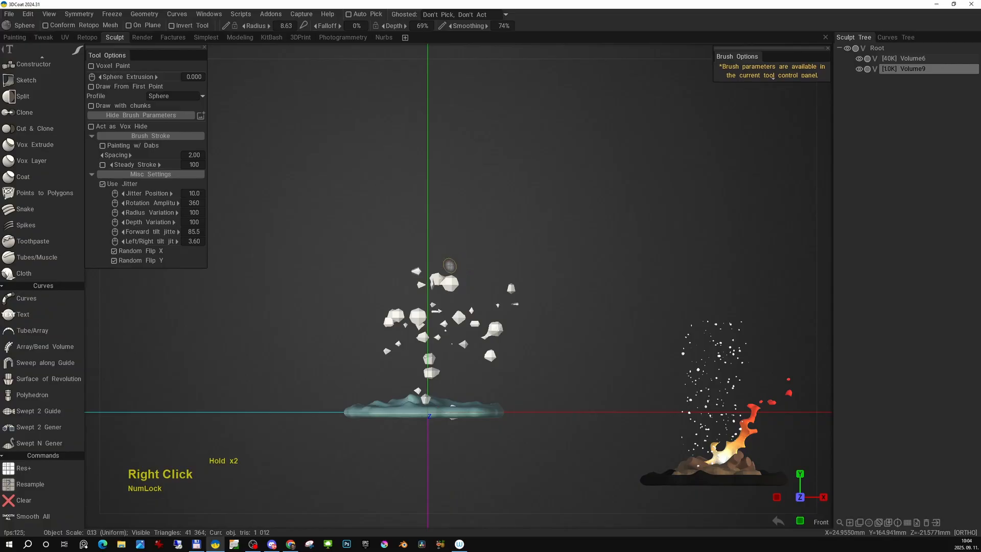
left_click_drag(506, 281, 546, 172)
left_click_drag(421, 225, 508, 230)
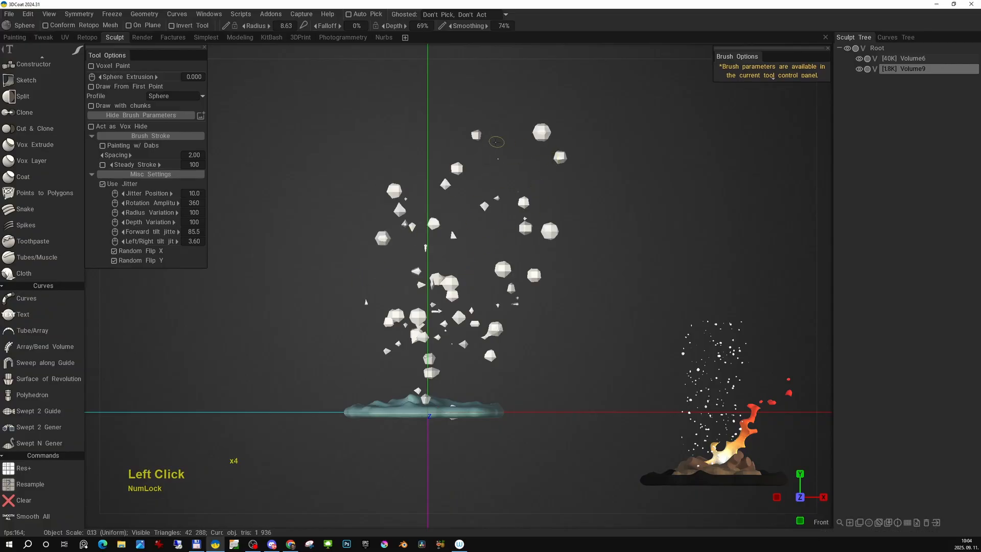
left_click_drag(496, 143, 508, 154)
middle_click_drag(508, 154, 510, 171, "alt")
right_click_drag(510, 172, 515, 226, "alt")
left_click_drag(514, 226, 586, 138)
middle_click_drag(526, 152, 509, 204, "alt")
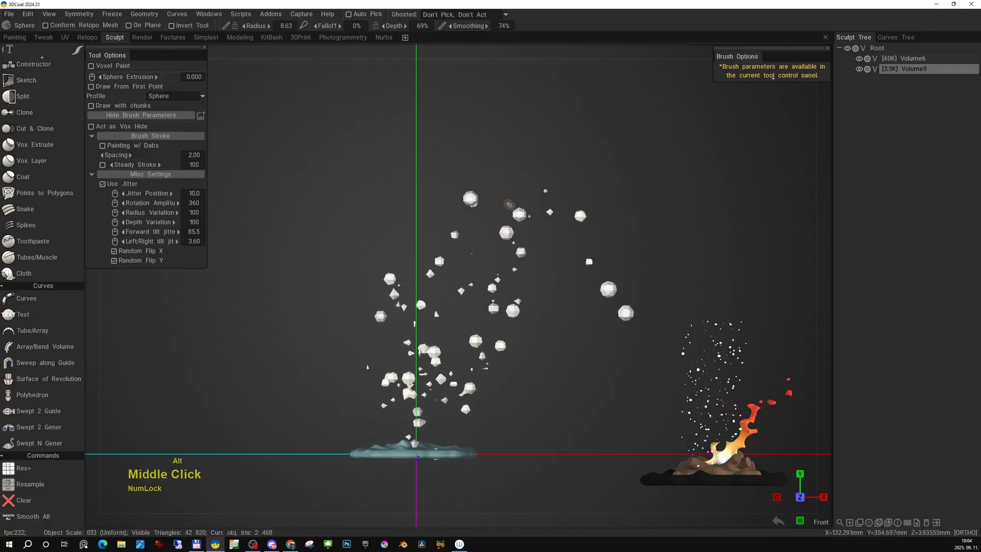
left_click_drag(509, 205, 544, 169)
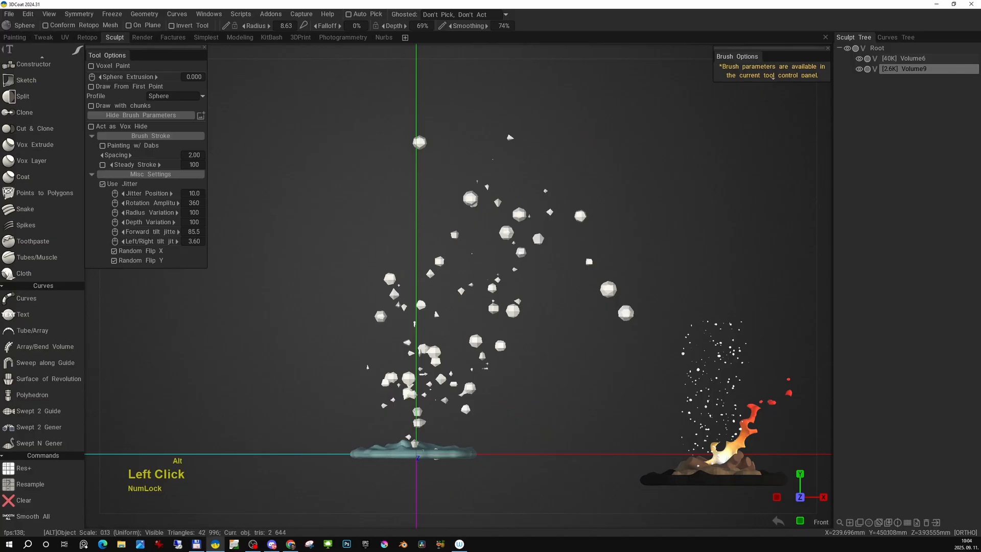
left_click_drag(585, 137, 552, 276, "alt")
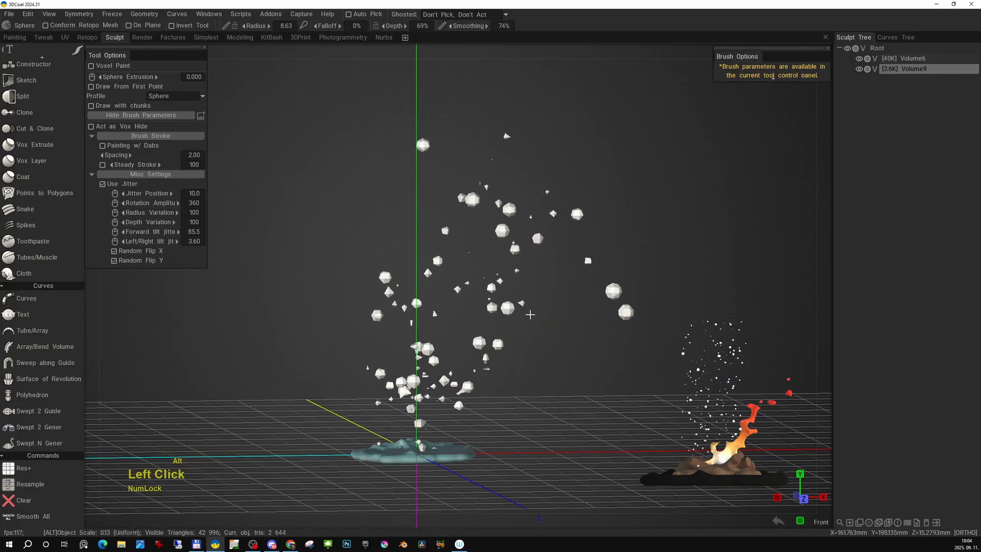
- Add more jittered faceted particles to the sparse side and upper part of the plume from the front view
key("KP_2")
middle_click_drag(368, 397, 388, 392, "alt")
left_click_drag(388, 392, 320, 302)
left_click_drag(358, 286, 322, 230)
mouse_move(399, 327)
left_mouse_down()
mouse_move(434, 261)
mouse_move(574, 350)
left_mouse_up()
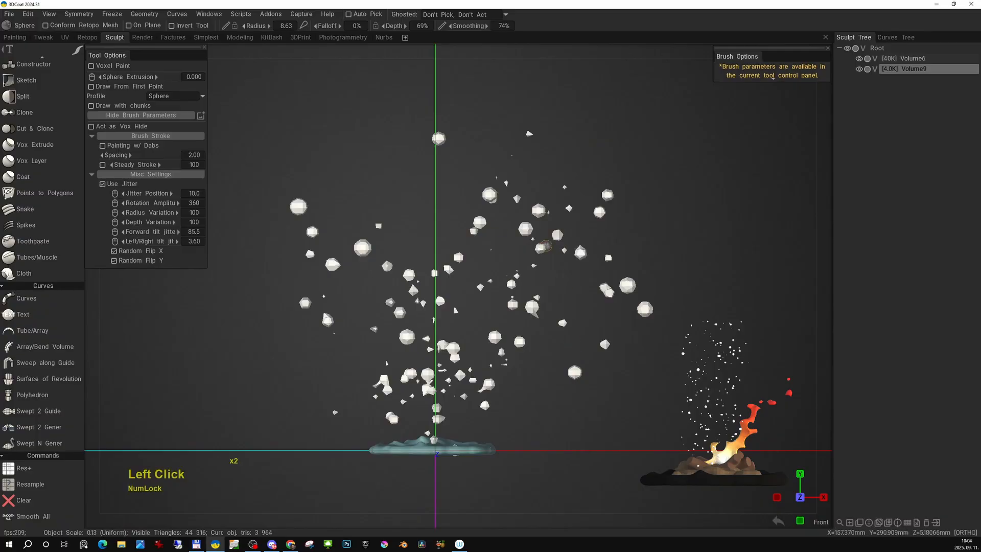
left_click_drag(408, 211, 420, 162)
mouse_move(485, 249)
left_mouse_down("alt")
mouse_move(342, 311)
mouse_move(619, 283)
mouse_move(484, 292)
left_mouse_up("alt")
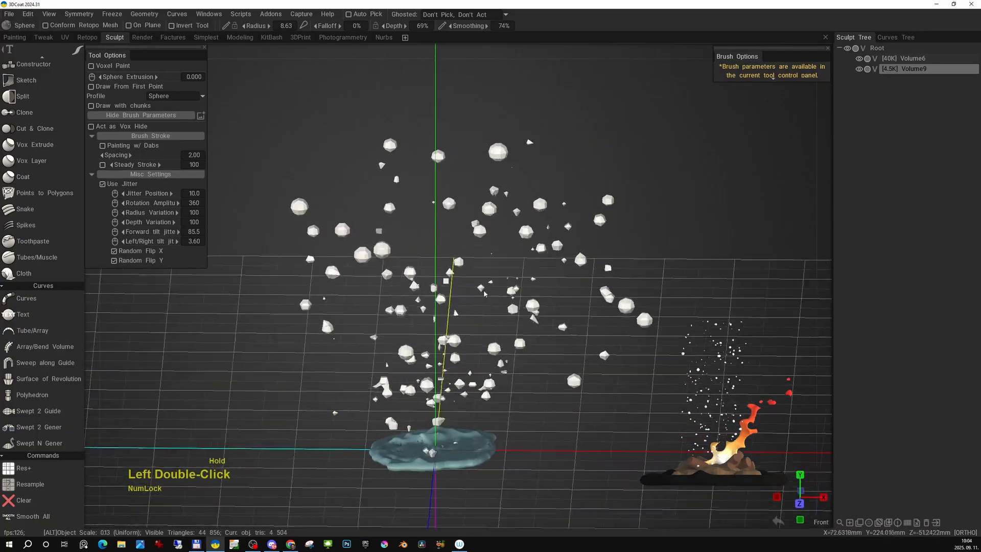
- Scale the whole particle volume down uniformly in the front view so the plume is narrower than the ground base
right_click_drag(484, 292, 545, 239, "alt")
key("KP_2")
right_click_drag(546, 291, 579, 319, "alt")
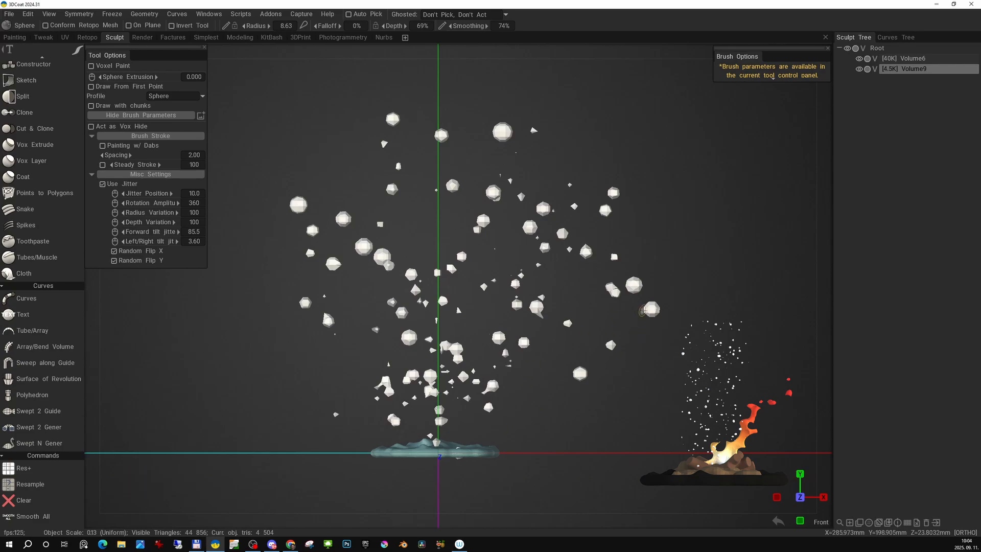
key("shift")
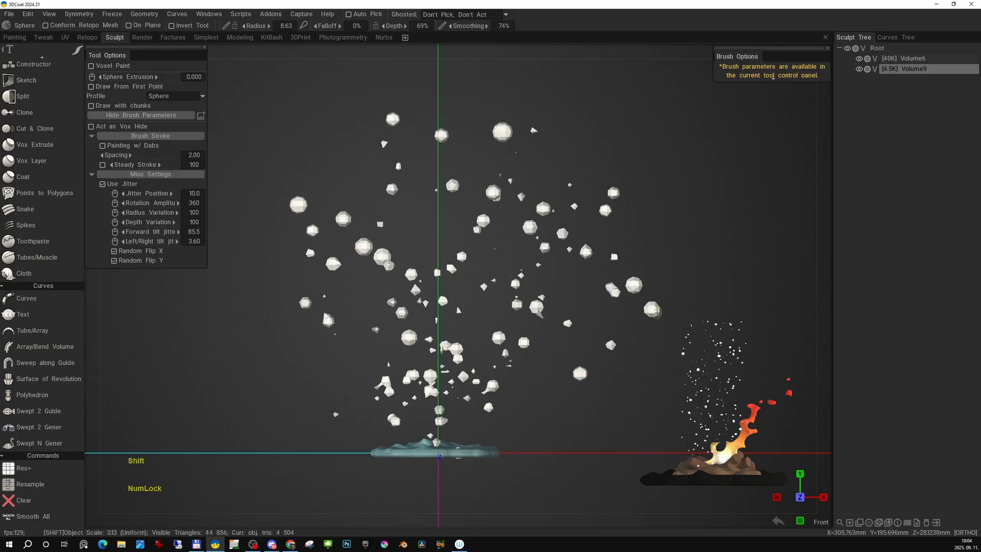
key("r")
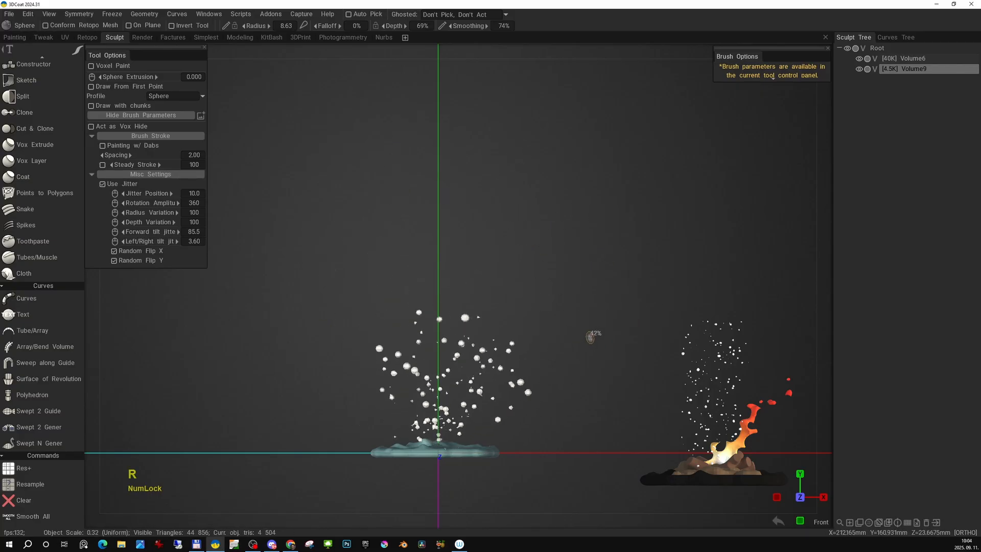
middle_click_drag(555, 362, 555, 263, "alt")
right_click_drag(555, 263, 574, 418, "alt")
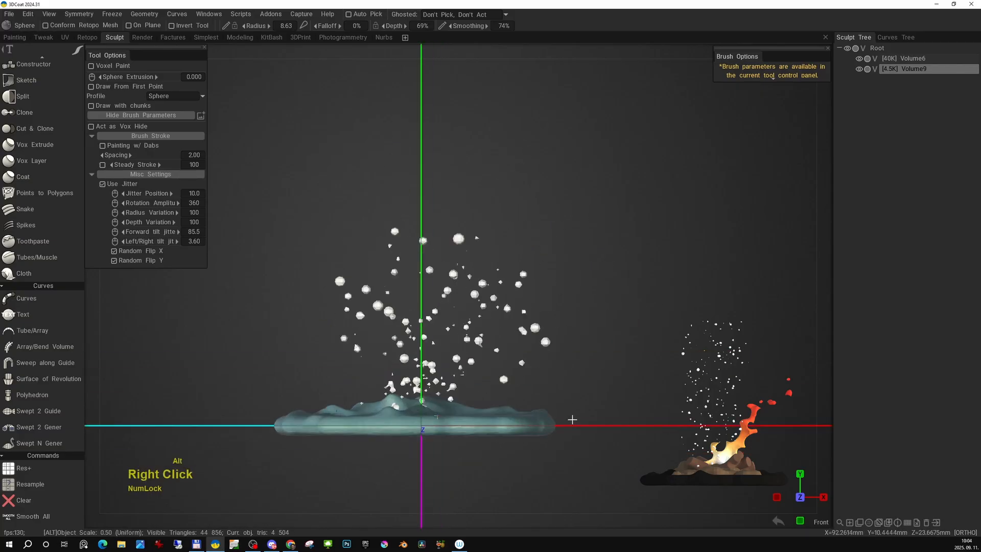
- Inspect the scaled particles above the ground base from several angles
middle_click_drag(576, 380, 586, 340, "alt")
right_click_drag(586, 340, 594, 373, "alt")
left_click_drag(593, 353, 597, 404, "alt")
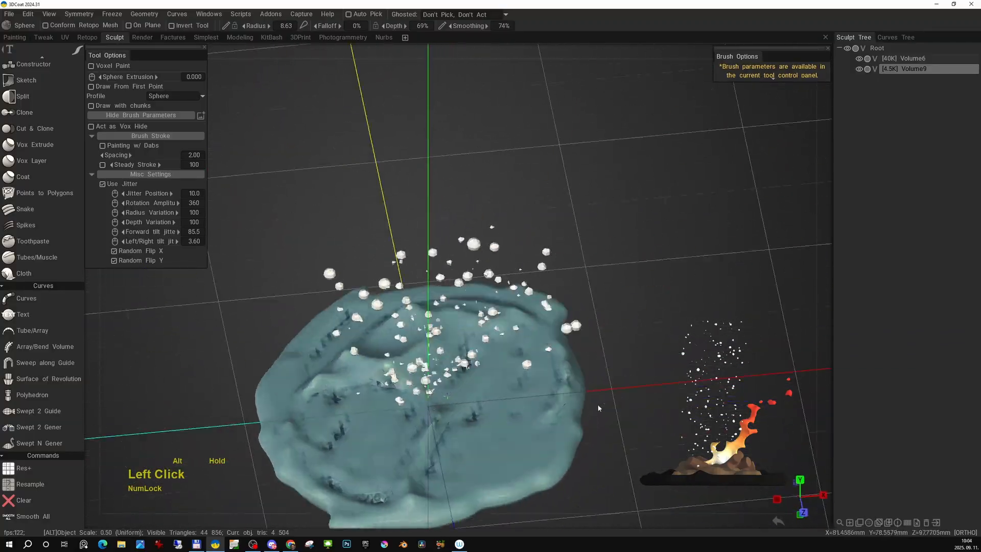
right_click_drag(597, 403, 579, 349, "alt")
left_click_drag(579, 349, 588, 326, "alt")
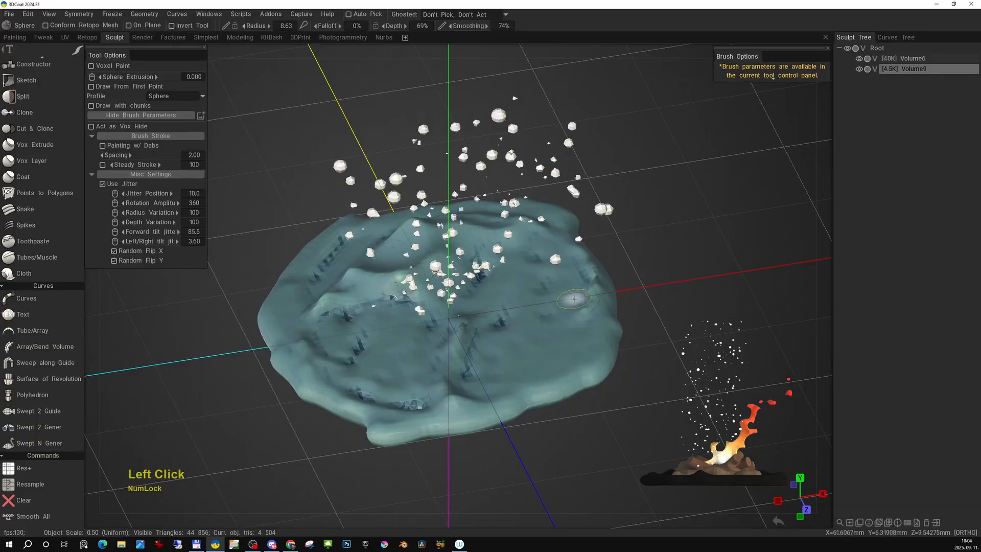
middle_click_drag(601, 321, 605, 324, "alt")
left_click_drag(605, 324, 671, 301, "alt")
middle_click_drag(670, 301, 659, 308, "alt")
mouse_move(660, 308)
left_mouse_down("alt")
mouse_move(679, 306)
mouse_move(616, 300)
mouse_move(595, 317)
mouse_move(641, 319)
mouse_move(530, 330)
left_mouse_up("alt")
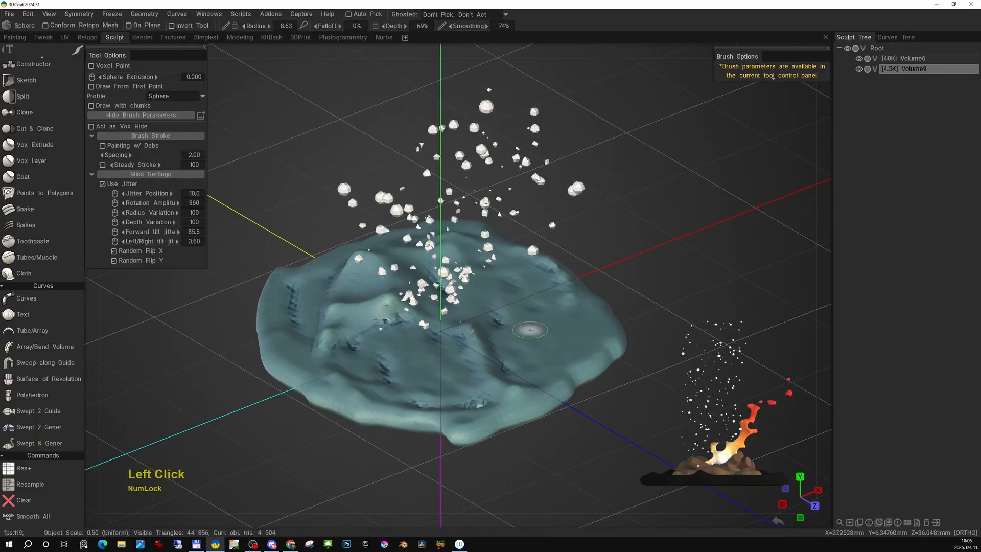
- Duplicate the particle volume, clear the copy's contents and choose the Sphere tool for it
left_click(862, 524)
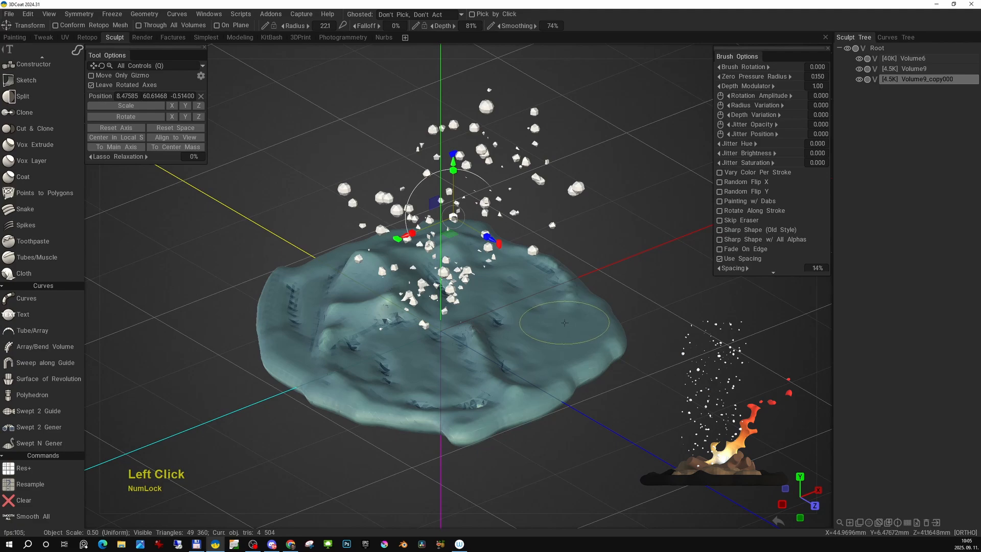
key("space")
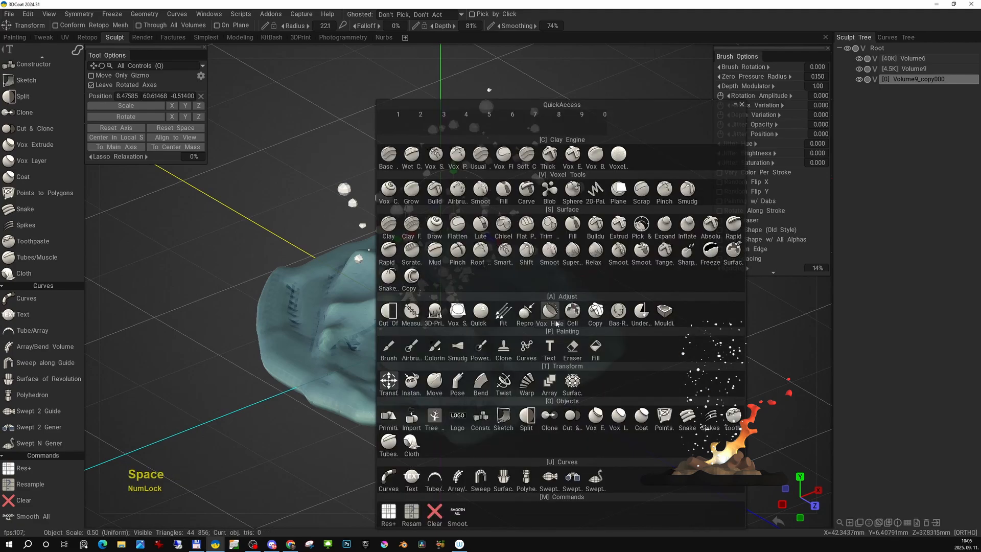
left_click(572, 192)
right_click_drag(543, 288, 548, 309)
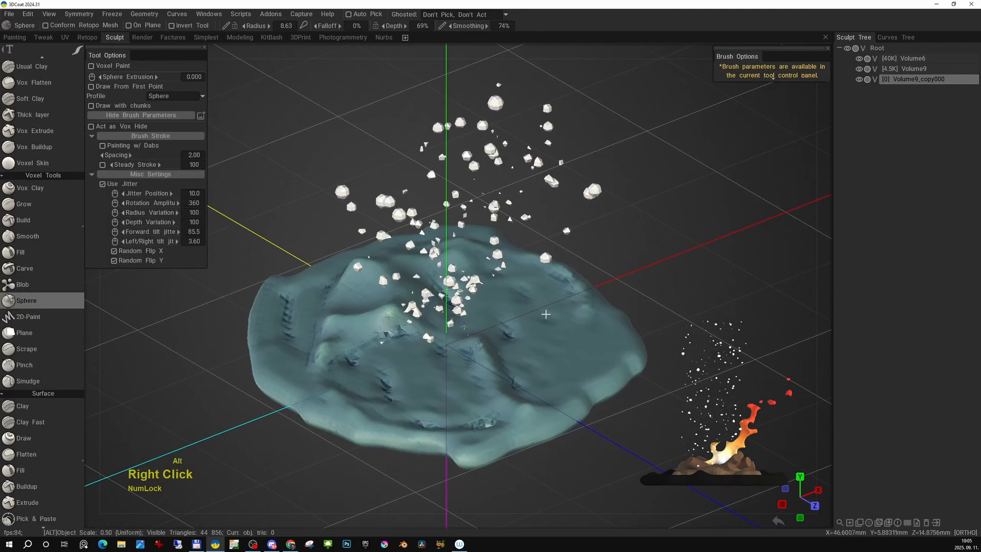
- Try scattering jittered spheres over the ground base in the copied volume, and clear them
left_click(503, 361)
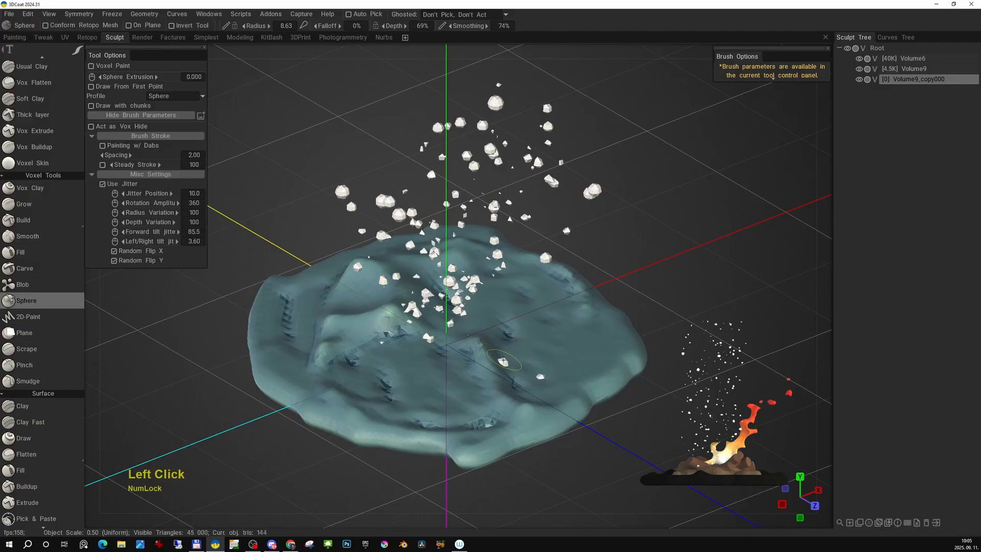
mouse_move(458, 369)
left_mouse_down()
mouse_move(421, 366)
mouse_move(541, 353)
left_mouse_up()
left_click_drag(542, 352, 435, 359)
left_click_drag(436, 359, 535, 354, "alt")
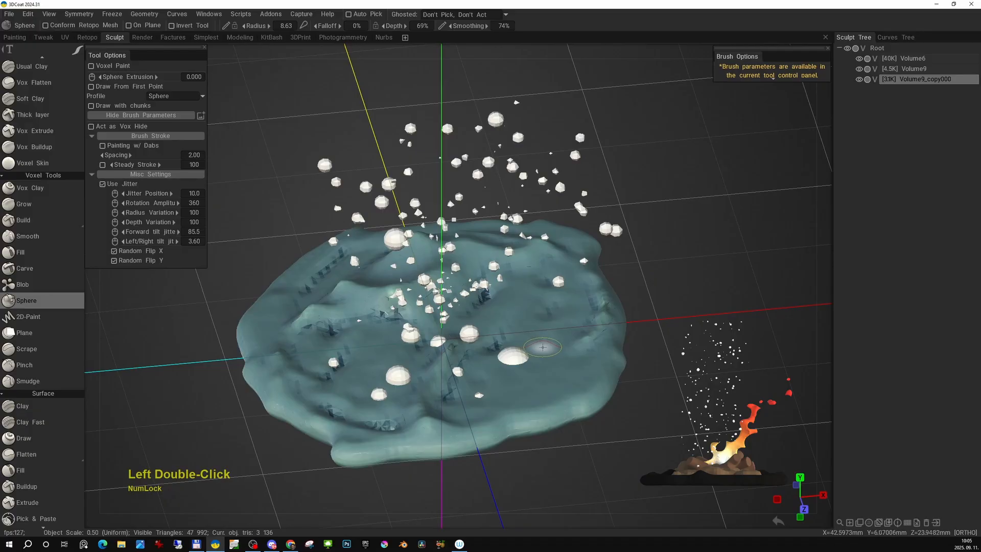
key("alt")
key("x")
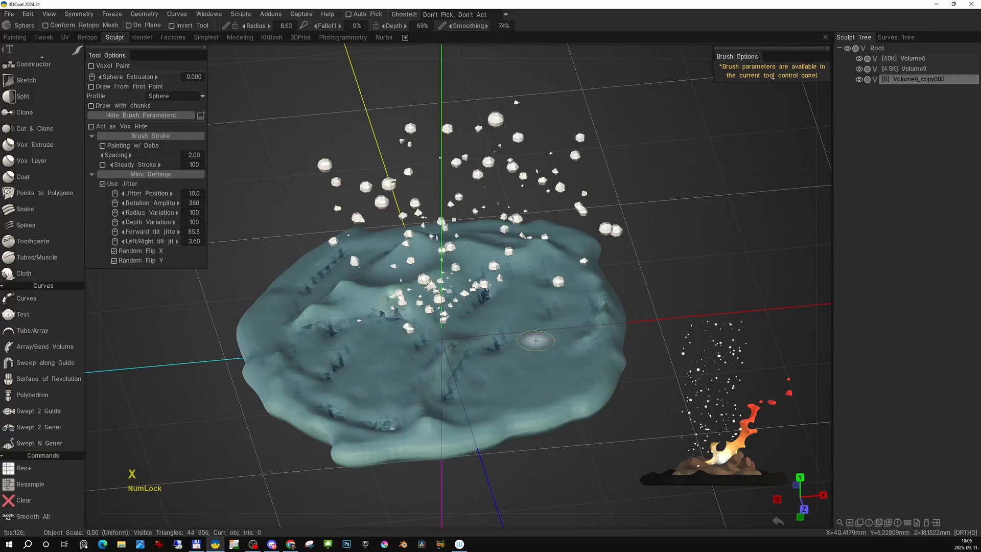
- Place a test dab in the copied volume and lower the volume's resolution with Resample
left_click(534, 365)
key("space")
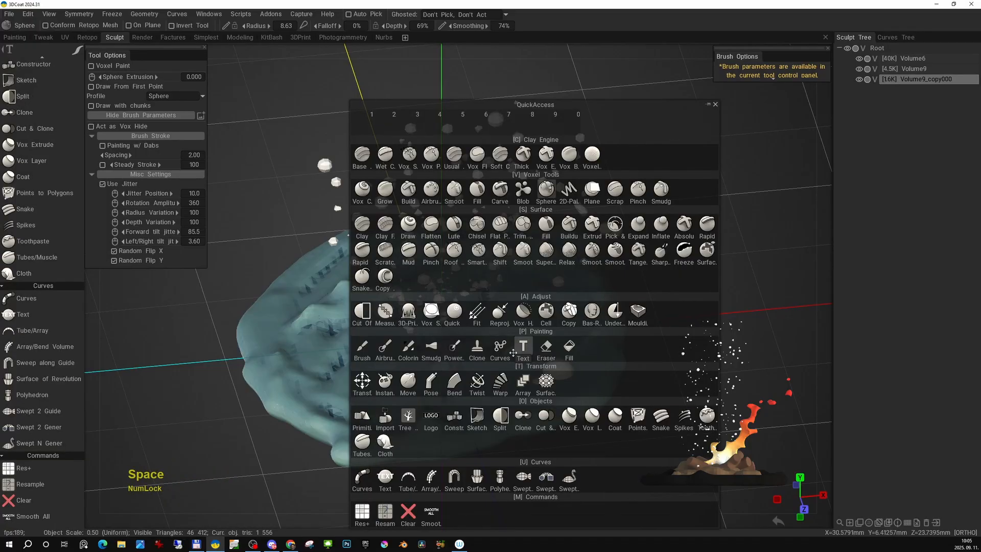
left_click(387, 511)
left_click(396, 325)
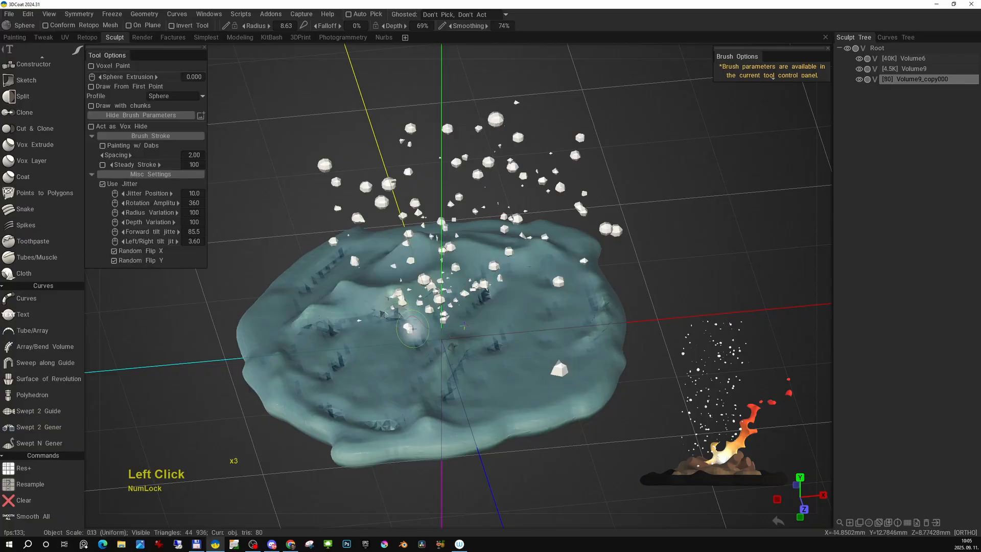
left_click_drag(485, 327, 553, 310, "alt")
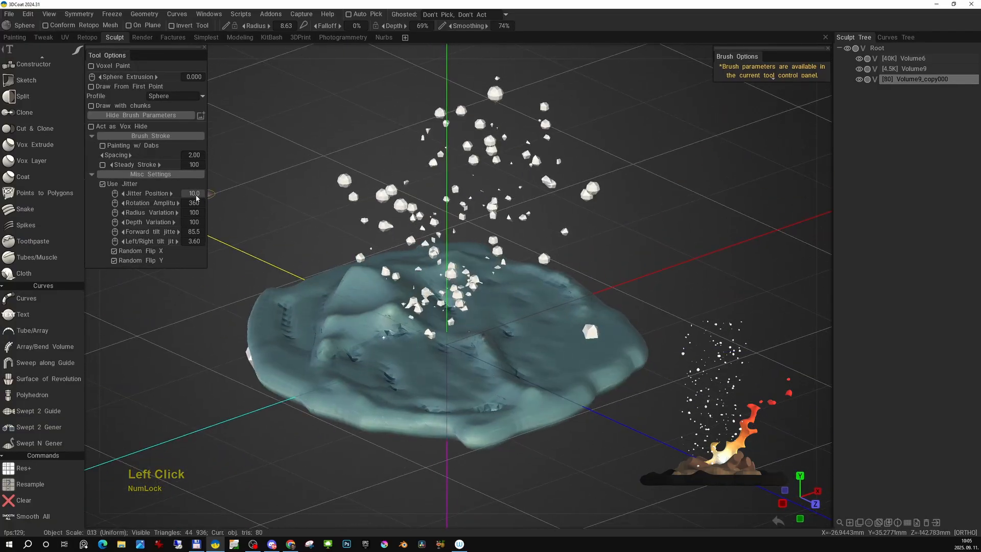
- Set Jitter Position to 4 and scatter large faceted test chunks around the ground base
left_click(195, 198)
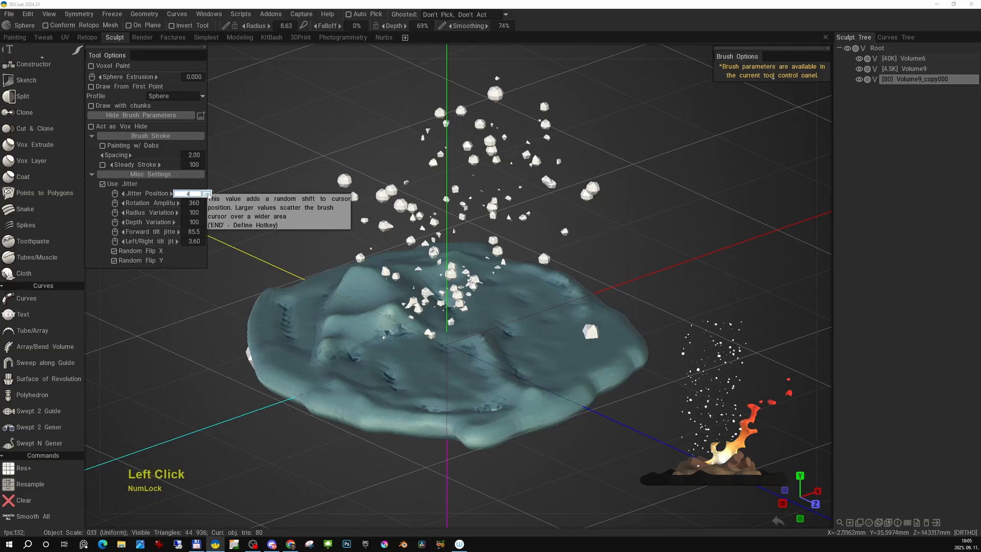
left_click(208, 196)
left_click_drag(419, 360, 452, 365, "alt")
left_click(456, 369)
left_click(455, 372)
left_click_drag(391, 346, 444, 361, "alt")
left_click(444, 364)
left_click_drag(345, 351, 438, 359, "alt")
left_click(441, 362)
left_click(440, 363)
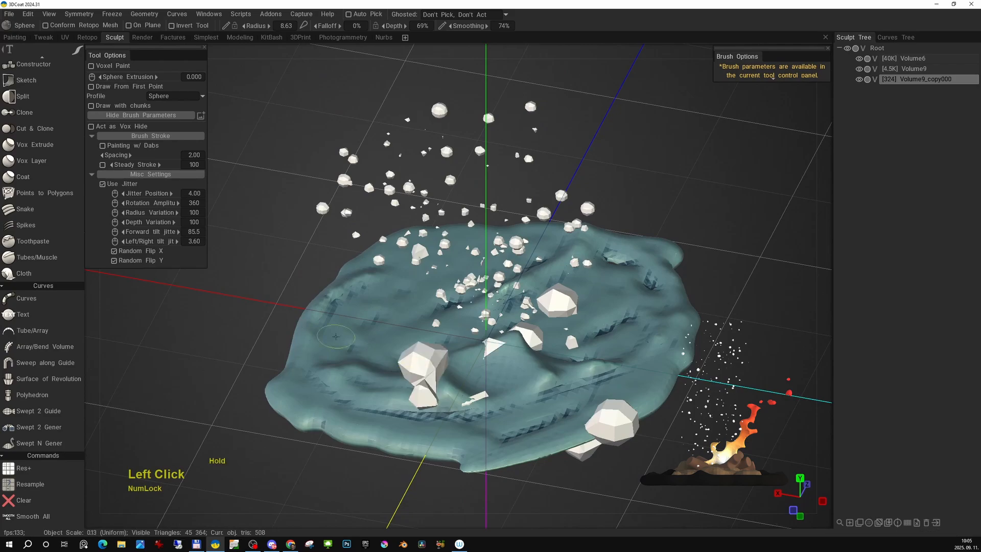
left_click(341, 340)
left_click_drag(355, 347, 383, 261, "alt")
left_click(393, 356)
left_click(408, 352)
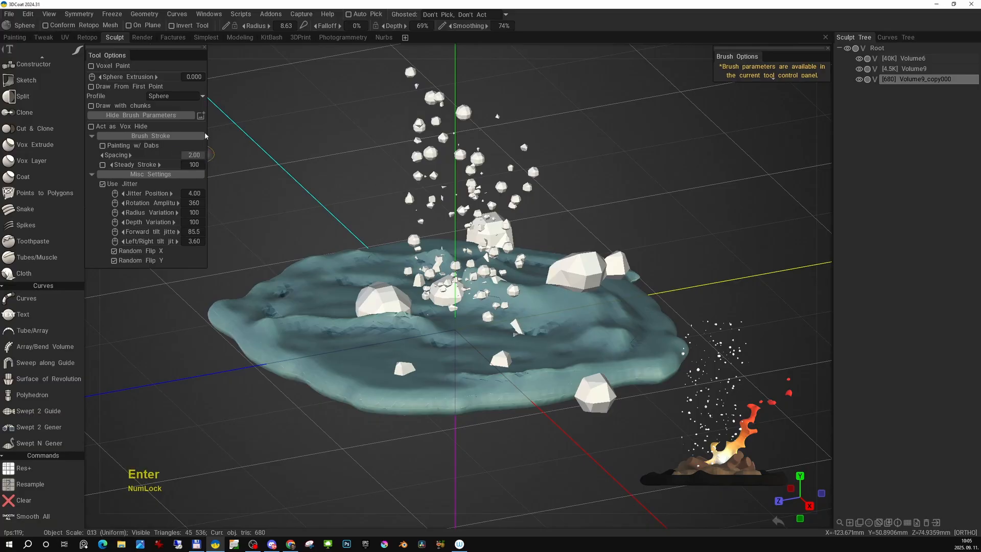
- Set the stroke spacing to 0.3 and the brush radius to 5.66, and test dense faceted chunks across the base
left_click_drag(353, 335, 624, 328)
middle_click_drag(460, 320, 467, 326, "alt")
left_click_drag(467, 327, 502, 321, "alt")
right_click_drag(502, 321, 497, 322)
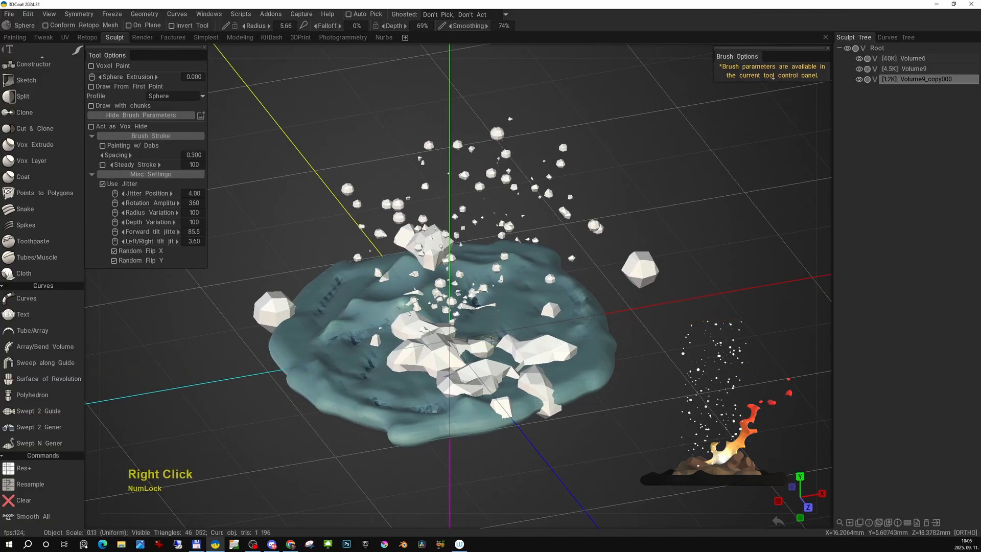
mouse_move(485, 326)
left_mouse_down("alt")
mouse_move(519, 322)
mouse_move(524, 294)
left_mouse_up("alt")
middle_click_drag(523, 294, 530, 302, "alt")
left_click_drag(530, 301, 598, 304, "alt")
mouse_move(397, 329)
left_mouse_down()
mouse_move(417, 346)
mouse_move(503, 357)
mouse_move(654, 350)
mouse_move(413, 361)
mouse_move(512, 350)
left_mouse_up()
- Raise the copied volume's resolution with Res+ and clear the test chunks
key("space")
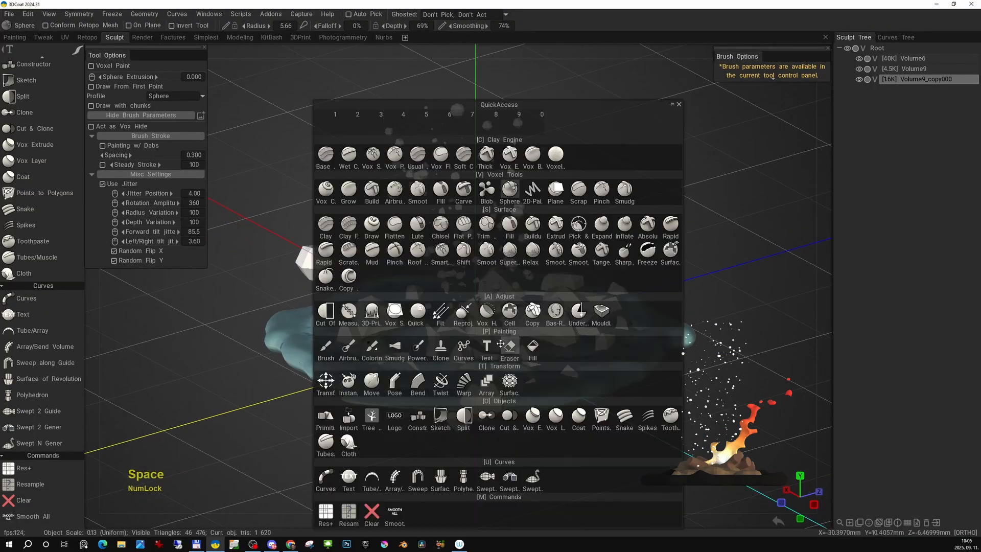
left_click(327, 513)
left_click_drag(506, 348, 491, 323, "alt")
key("x")
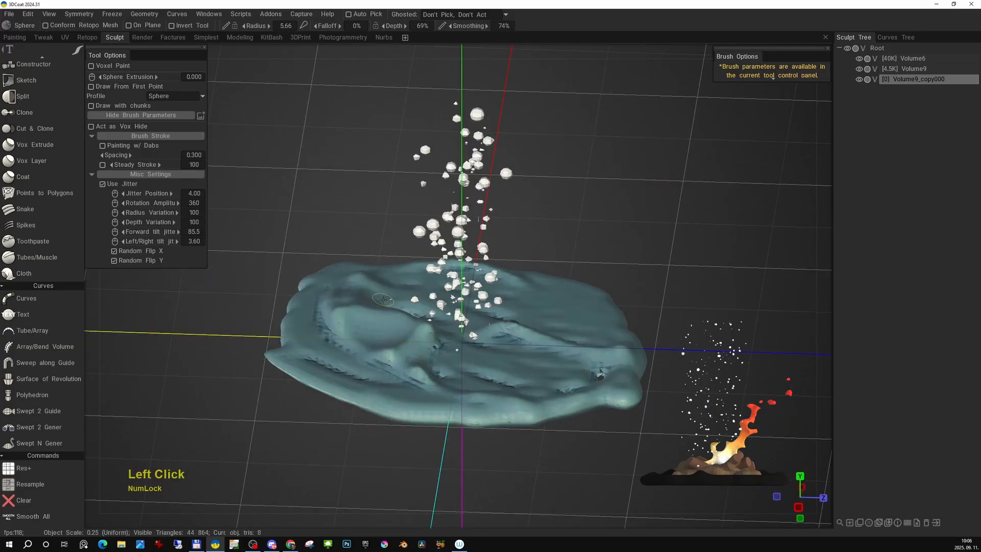
- Test the finer chunks at the base's centre, set Jitter Position to 2 and clear the volume
left_click_drag(383, 299, 431, 335)
left_click_drag(431, 335, 384, 327, "alt")
mouse_move(396, 329)
left_mouse_down()
mouse_move(517, 328)
mouse_move(349, 276)
left_mouse_up()
left_click(200, 194)
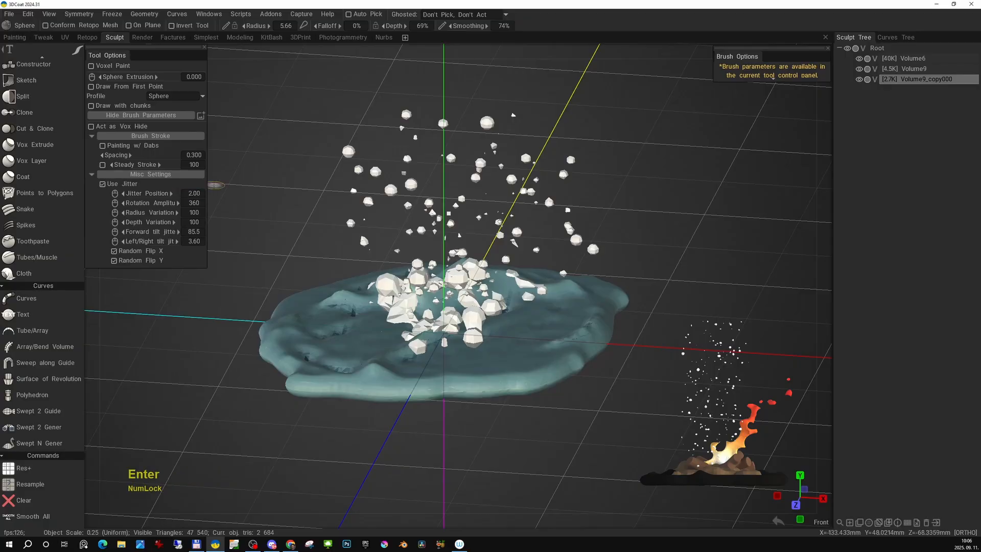
key("x")
- Paint overlapping faceted rock chunks over the centre of the ground base
mouse_move(452, 340)
left_mouse_down("alt")
mouse_move(519, 355)
mouse_move(516, 322)
left_mouse_up("alt")
left_click_drag(509, 313, 442, 339)
left_click_drag(422, 350, 485, 349, "alt")
left_click_drag(485, 348, 447, 339)
mouse_move(447, 338)
left_mouse_down("alt")
mouse_move(471, 329)
mouse_move(491, 340)
left_mouse_up("alt")
mouse_move(490, 341)
left_mouse_down()
mouse_move(437, 343)
mouse_move(406, 333)
left_mouse_up()
left_click_drag(407, 332, 494, 350, "alt")
mouse_move(476, 349)
left_mouse_down()
mouse_move(440, 338)
mouse_move(470, 318)
mouse_move(519, 309)
mouse_move(453, 250)
left_mouse_up()
- Hide the floating particle volume and extend the rock chunks outward over most of the ground base
left_click(860, 69)
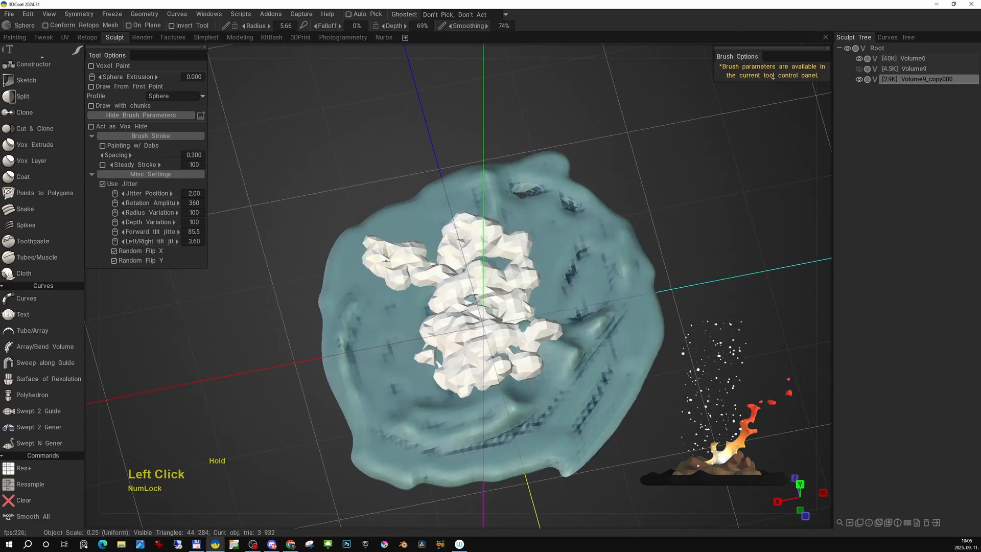
mouse_move(386, 261)
left_mouse_down()
mouse_move(435, 388)
mouse_move(536, 409)
mouse_move(562, 276)
mouse_move(537, 214)
left_mouse_up()
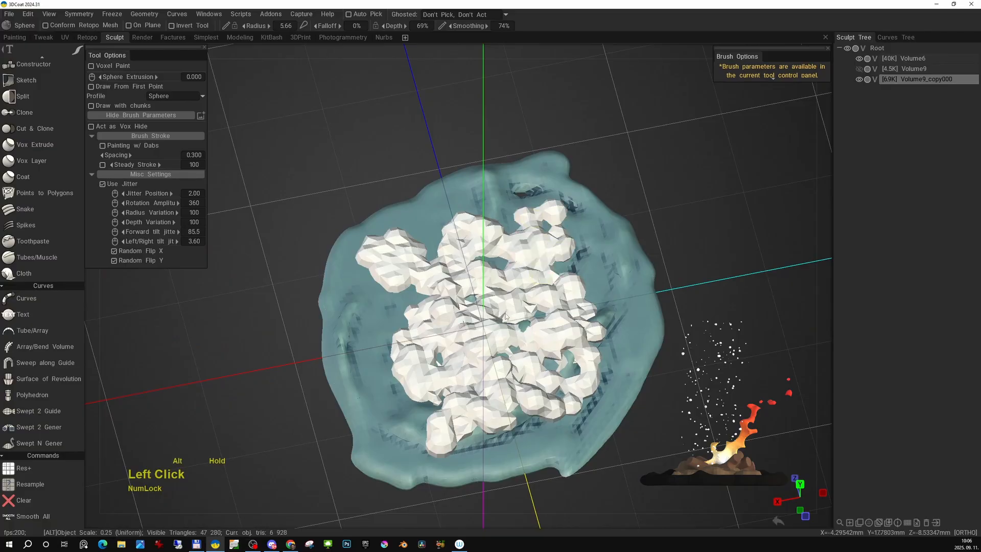
left_click_drag(505, 317, 587, 276, "alt")
right_click_drag(588, 276, 575, 317, "alt")
left_click_drag(575, 317, 572, 331, "alt")
right_click_drag(572, 331, 534, 325, "alt")
left_click_drag(534, 325, 536, 321, "alt")
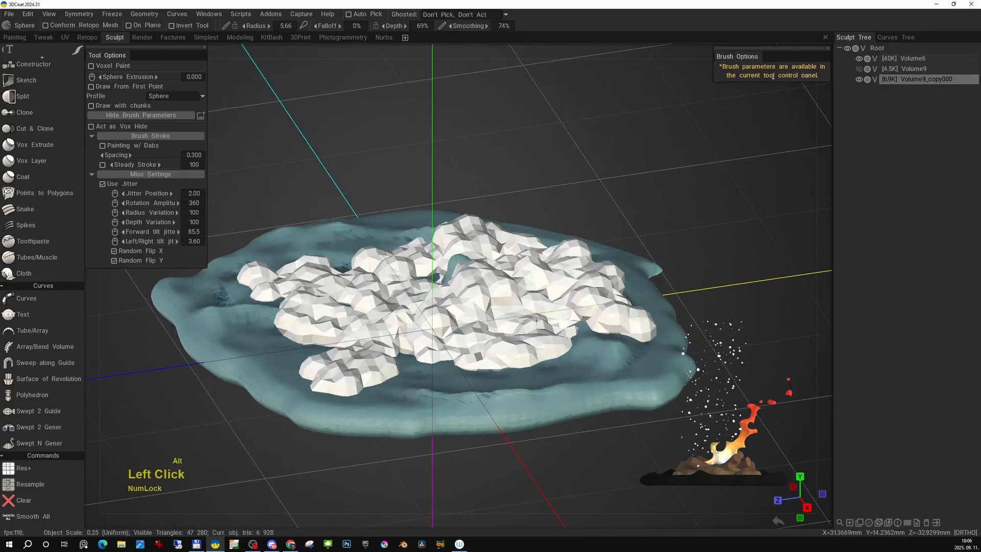
- Apply Smooth All twice to the rock volume and show the floating particle volume again
key("space")
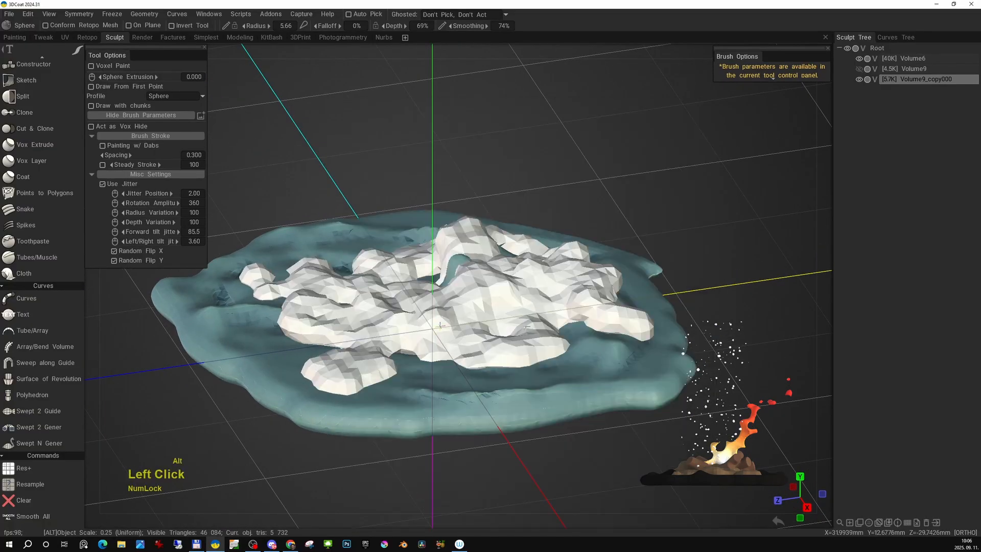
key("space")
left_click(403, 511)
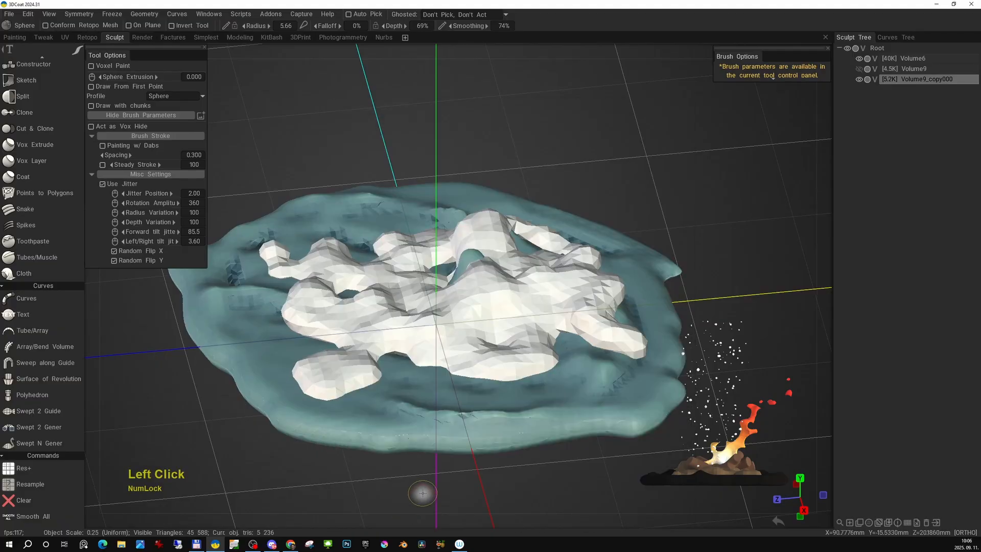
left_click_drag(480, 358, 494, 368)
right_click_drag(493, 368, 491, 348)
left_click(859, 69)
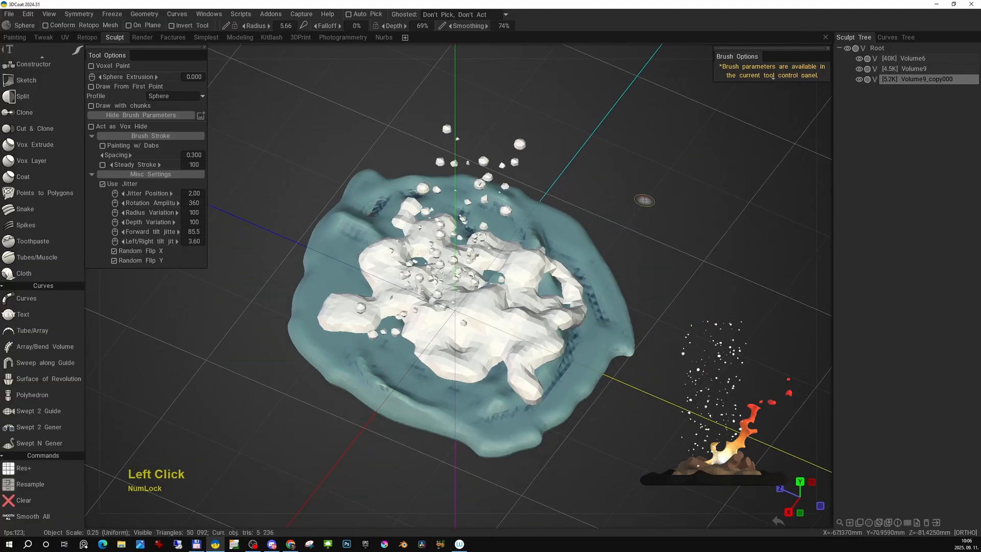
- Examine the smoothed rocks and the particles above them from several angles and up close
left_click_drag(567, 266, 666, 225, "alt")
right_click_drag(666, 226, 596, 257, "alt")
left_click_drag(596, 258, 314, 239, "alt")
right_click_drag(315, 239, 381, 204, "alt")
left_click_drag(588, 327, 531, 332, "alt")
right_click_drag(532, 333, 544, 340, "alt")
left_click_drag(545, 340, 450, 286, "alt")
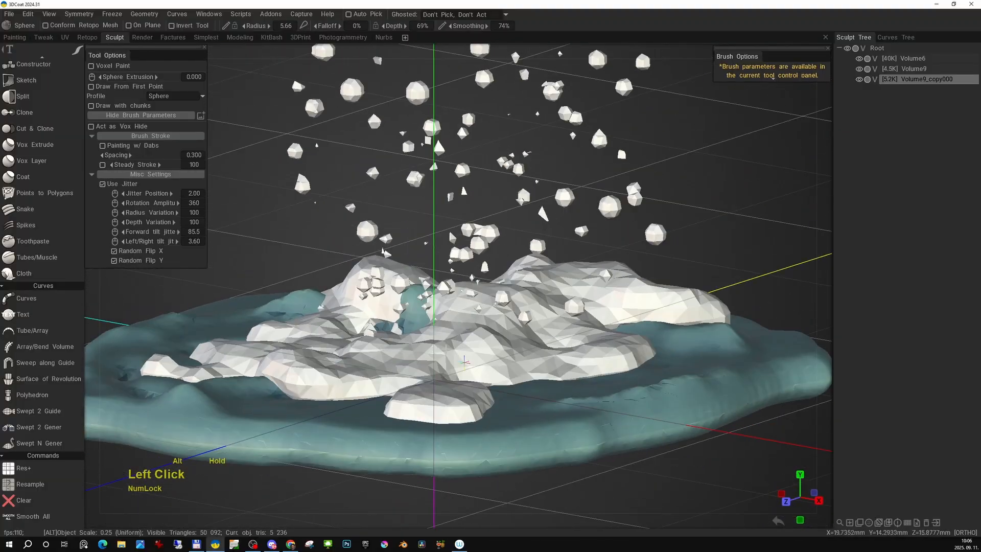
right_click_drag(450, 286, 518, 255, "alt")
- Return to the front view and make the floating particle volume the active one
key("alt+KP_2")
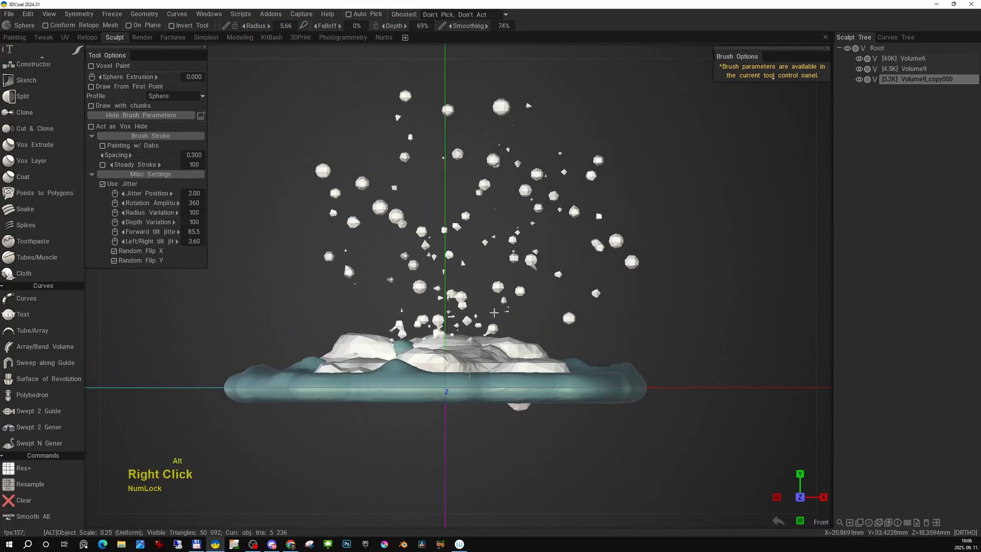
middle_click_drag(551, 245, 548, 272)
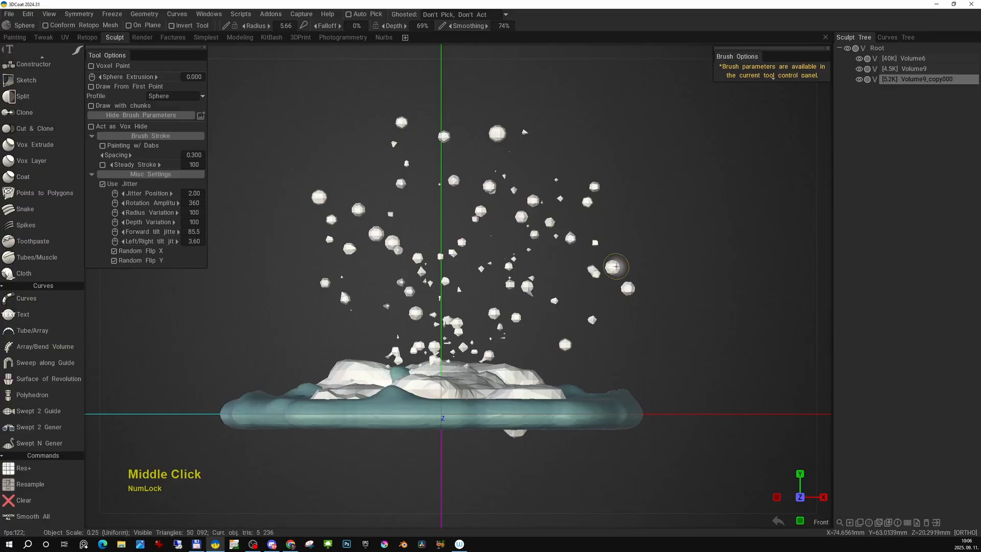
key("h")
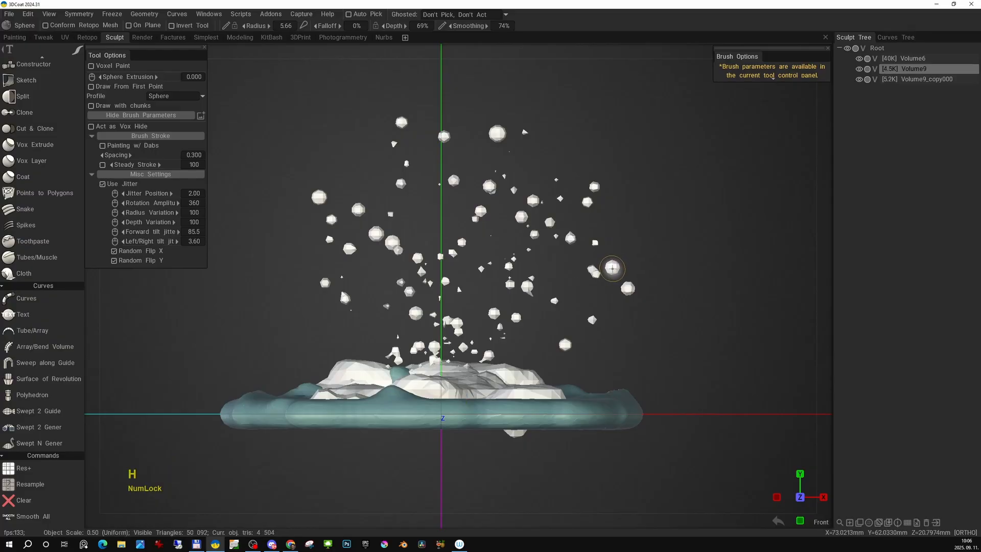
- Cut away the outer particles to the left, right and above the central cluster with Cut Off lasso selections
key("space")
left_click(438, 266)
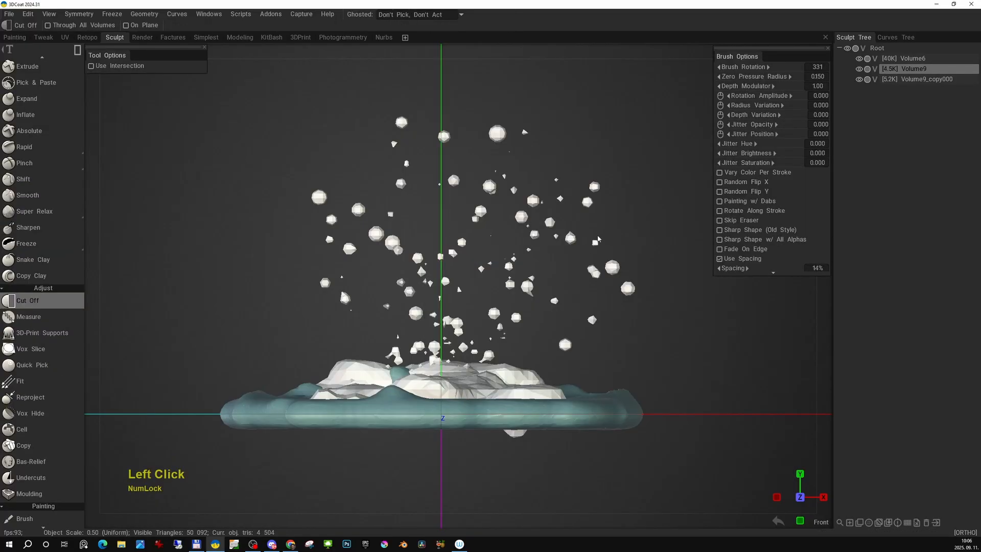
middle_click_drag(598, 239, 562, 230)
key("e")
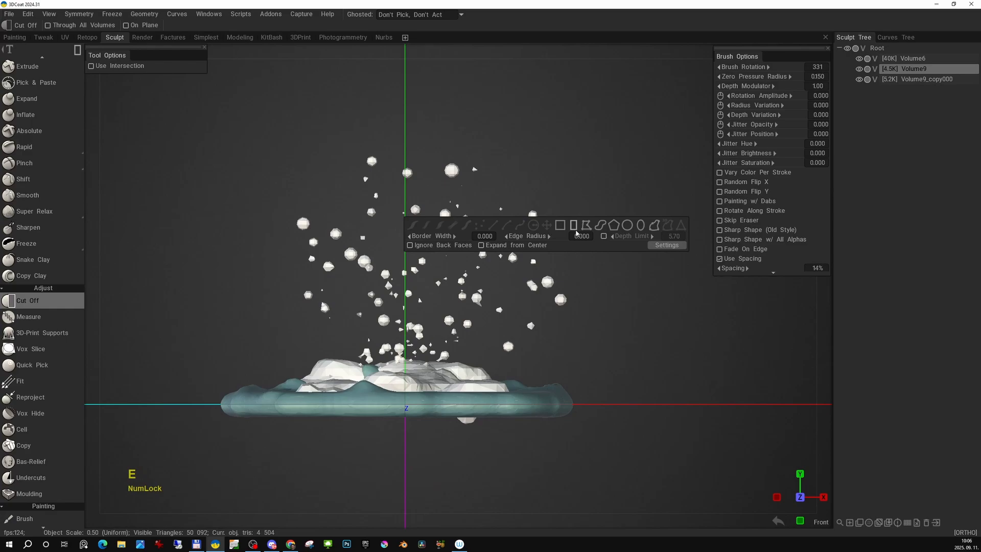
left_click(601, 225)
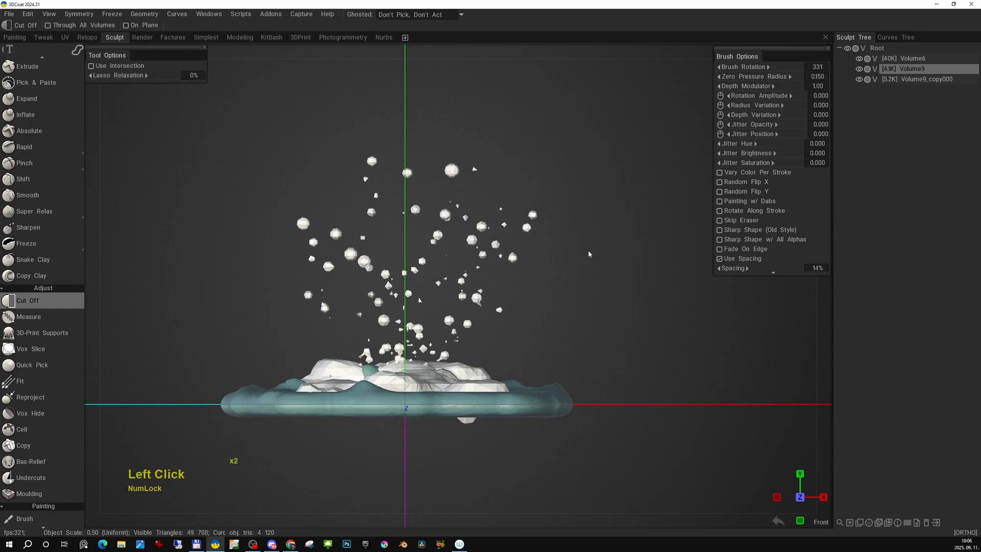
middle_click_drag(389, 150, 408, 167)
left_click_drag(402, 252, 377, 282)
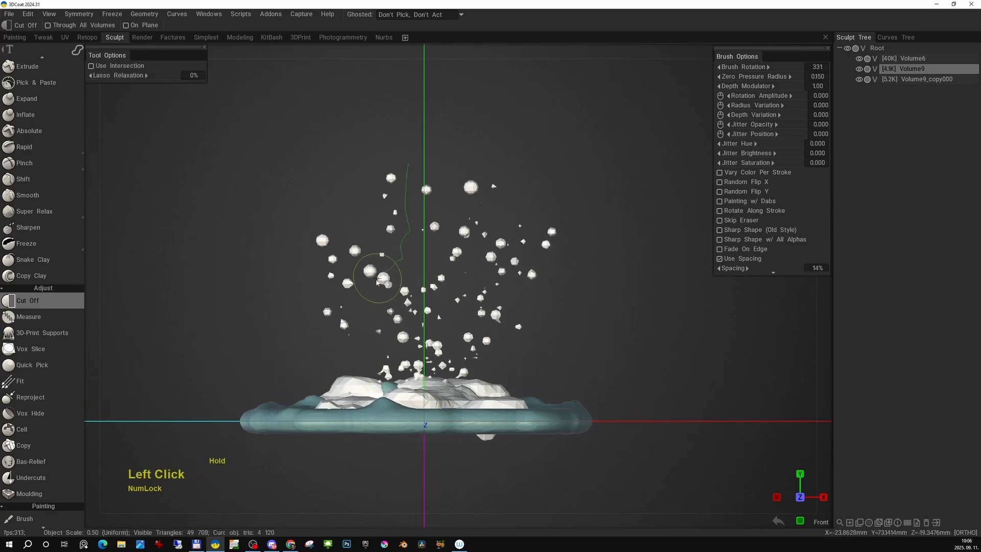
left_click_drag(320, 353, 322, 353)
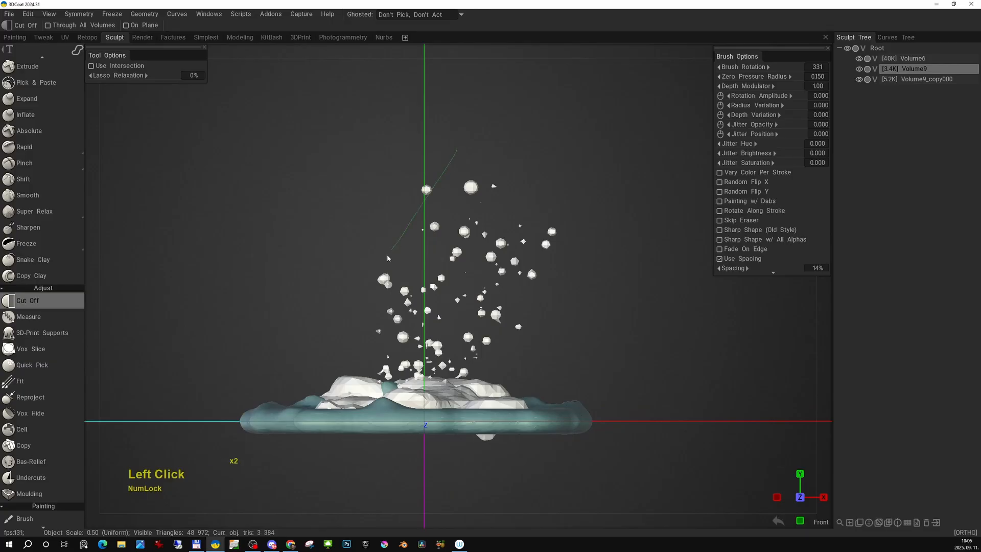
left_click_drag(507, 170, 508, 267, "alt")
key("KP_2")
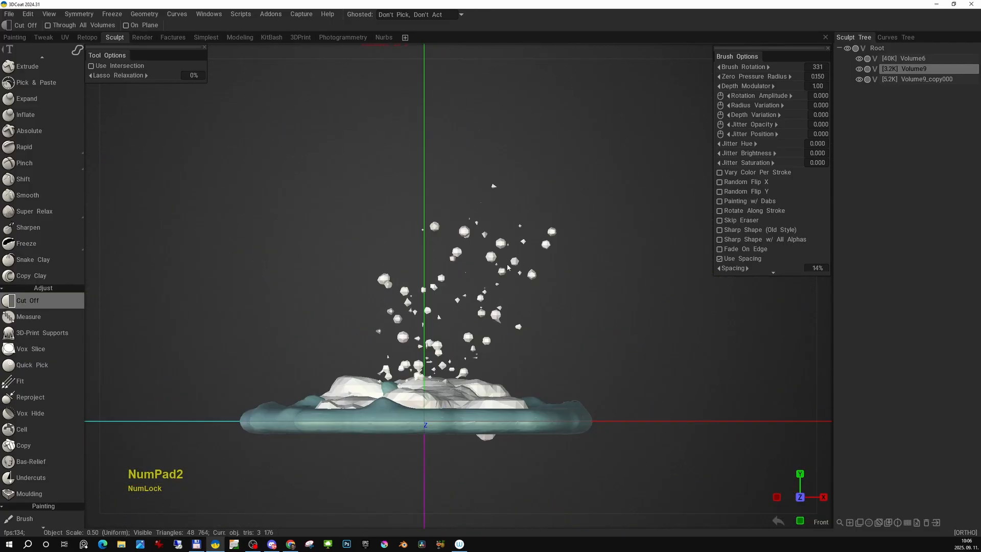
- Increase the resolution of the remaining particle volume with Res+ and inspect it from the front
right_click_drag(507, 263, 500, 327)
key("space")
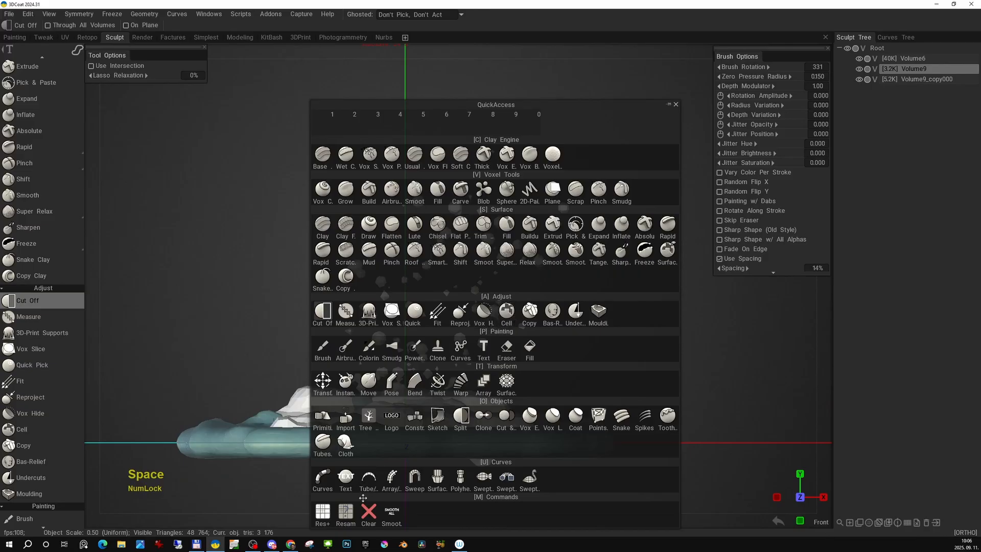
left_click(326, 514)
middle_click_drag(513, 301, 517, 289, "alt")
right_click_drag(517, 290, 491, 248, "alt")
middle_click_drag(491, 248, 482, 315)
right_click_drag(482, 314, 523, 291)
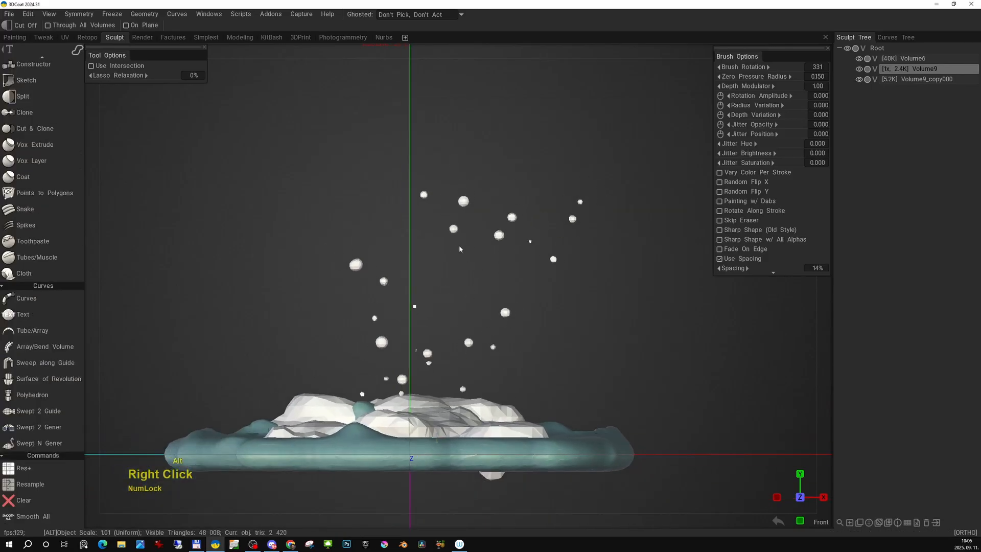
left_click_drag(523, 291, 505, 265, "alt")
key("KP_2")
middle_click_drag(504, 265, 524, 266)
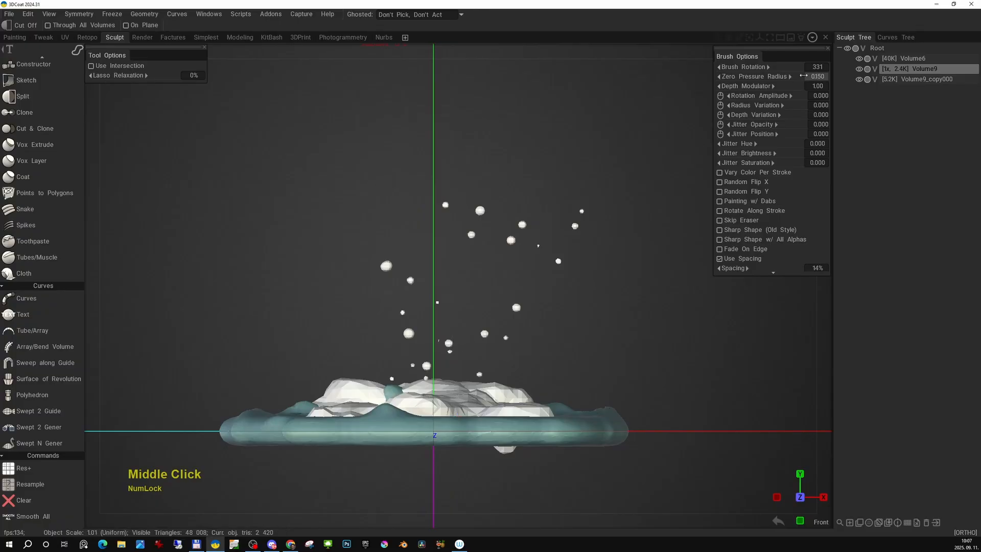
- Clear the particle volume and draw an S-shaped column of jittered spheres rising from the rocks with the Sphere tool
key("ctrl+z")
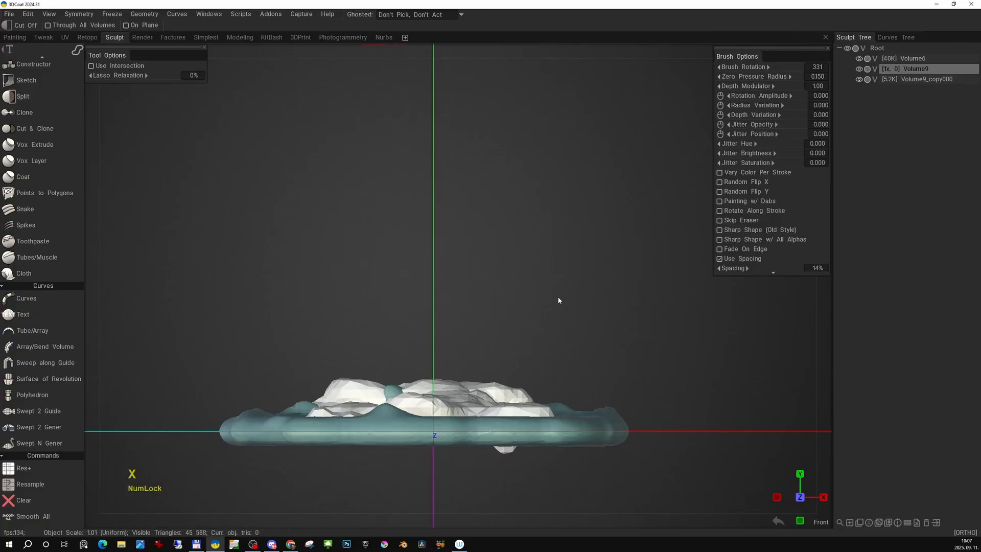
key("space")
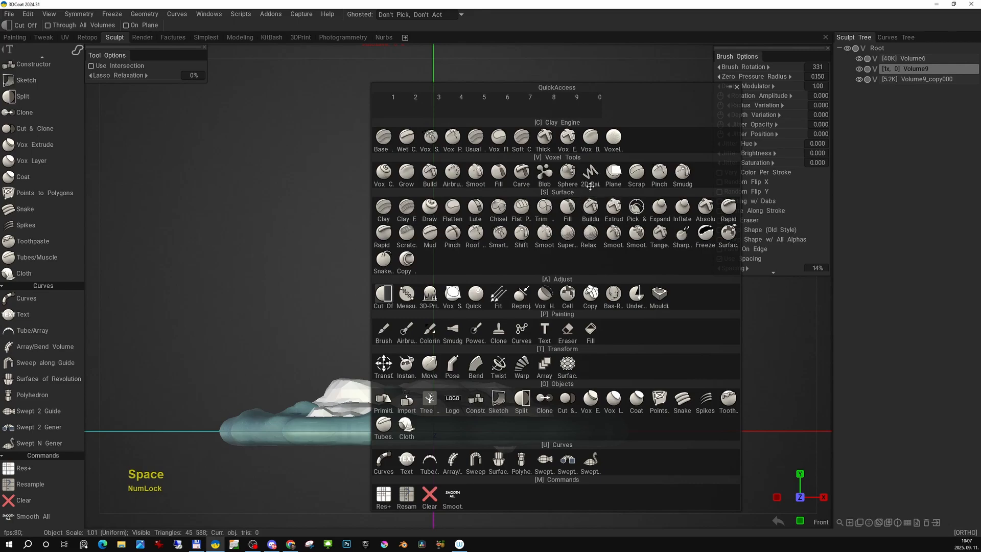
left_click(568, 173)
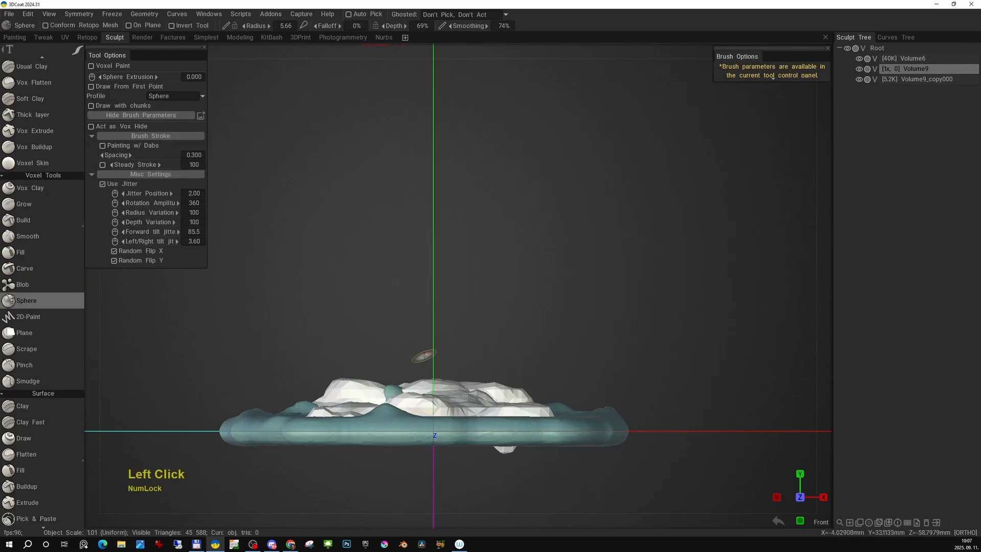
mouse_move(402, 382)
left_mouse_down()
mouse_move(473, 358)
mouse_move(506, 322)
mouse_move(535, 258)
mouse_move(491, 219)
mouse_move(472, 169)
mouse_move(521, 148)
mouse_move(540, 161)
left_mouse_up()
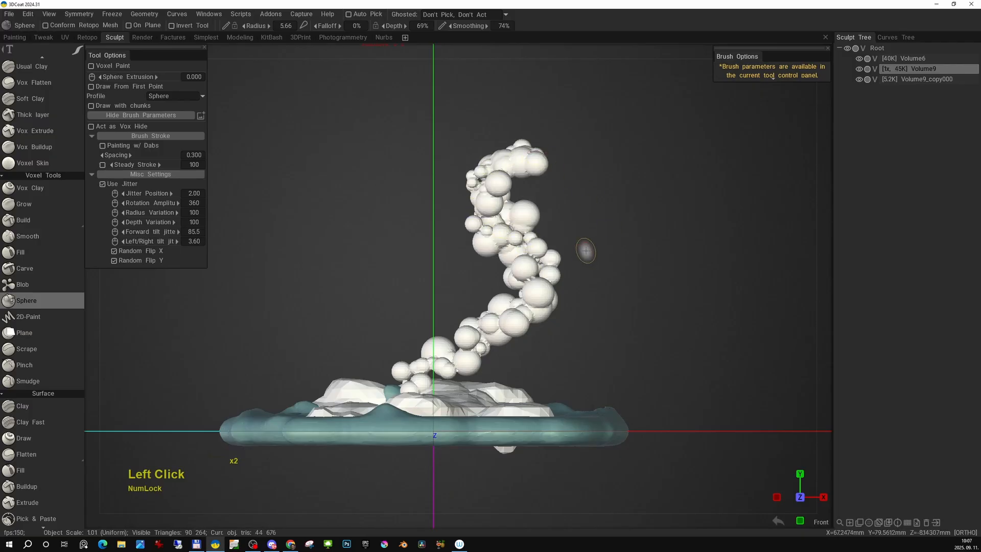
- Resample the sphere column with a density modulation factor of 0.250 and Smooth quality
key("space")
key("space")
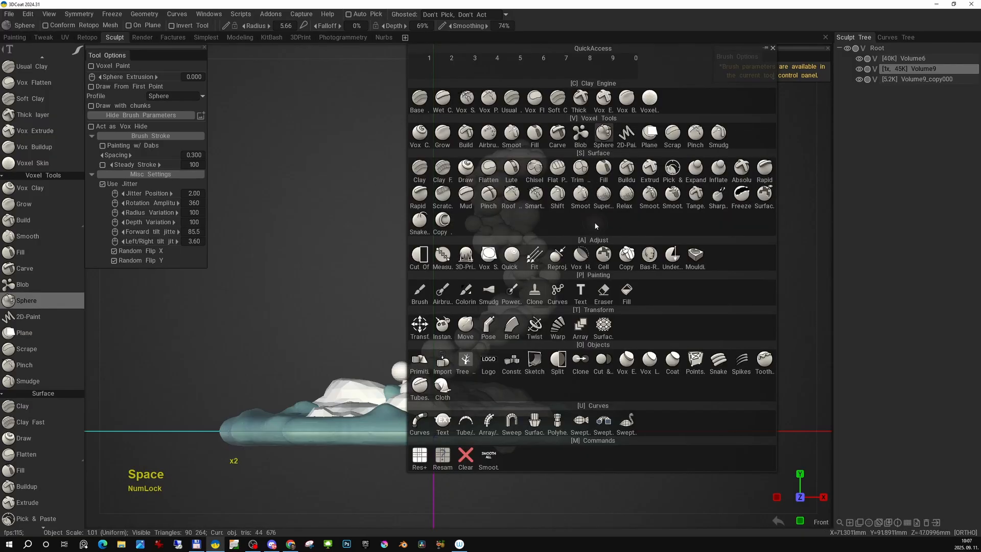
left_click(442, 457)
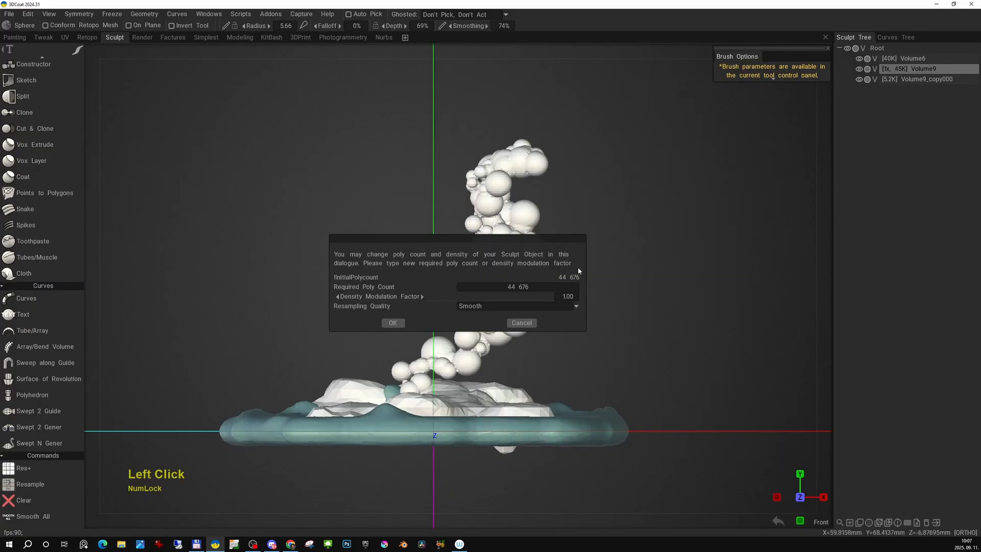
left_click(392, 323)
- Clear the volume and draw a chunky low-resolution column leaning right from a wide foot on the rocks, with loose pieces at its tip
key("alt+x")
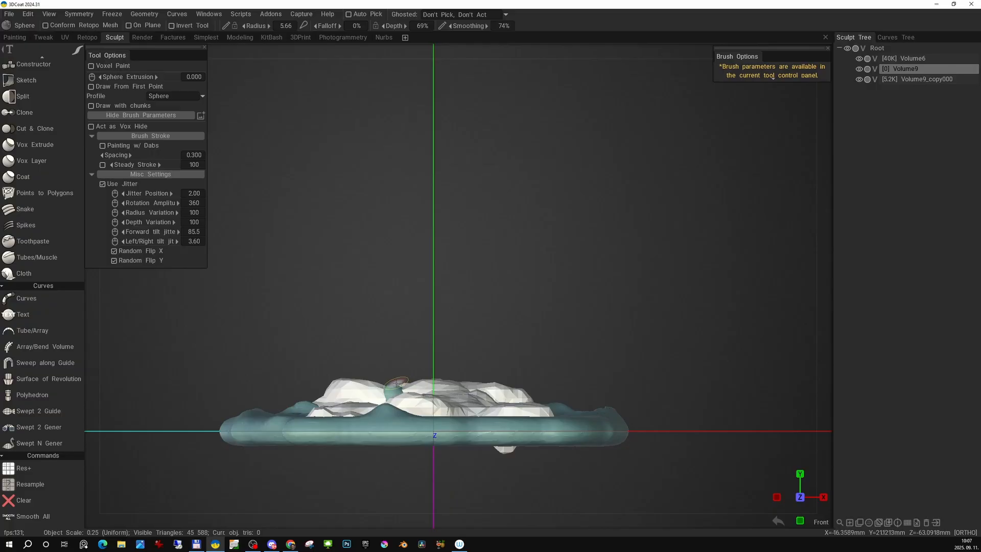
mouse_move(394, 382)
left_mouse_down()
mouse_move(450, 330)
mouse_move(504, 313)
mouse_move(560, 219)
mouse_move(589, 211)
left_mouse_up()
left_click_drag(632, 180, 640, 132)
mouse_move(525, 274)
left_mouse_down()
mouse_move(470, 376)
mouse_move(488, 385)
left_mouse_up()
right_click_drag(523, 291, 482, 276, "alt")
left_click_drag(482, 276, 537, 278, "alt")
- Increase the resolution of the leaning column with Res+ in the front view to soften its blocky shape
key("KP_2")
right_click_drag(539, 280, 517, 307)
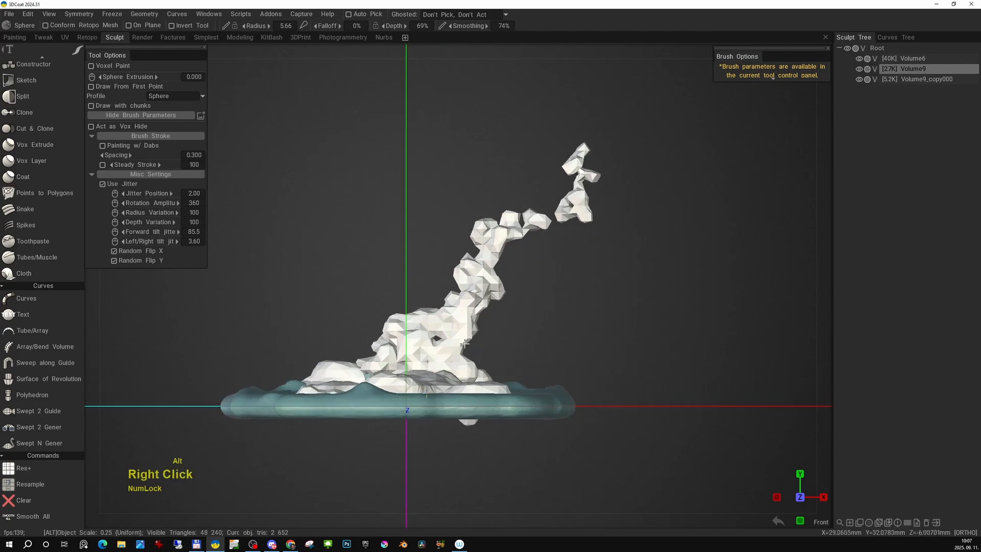
middle_click_drag(516, 307, 389, 404)
key("space")
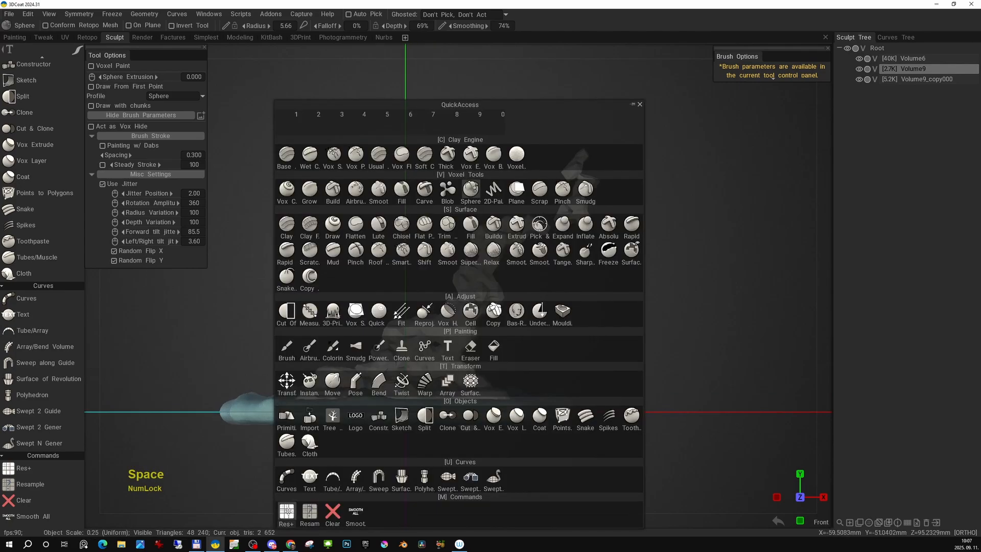
left_click(406, 393)
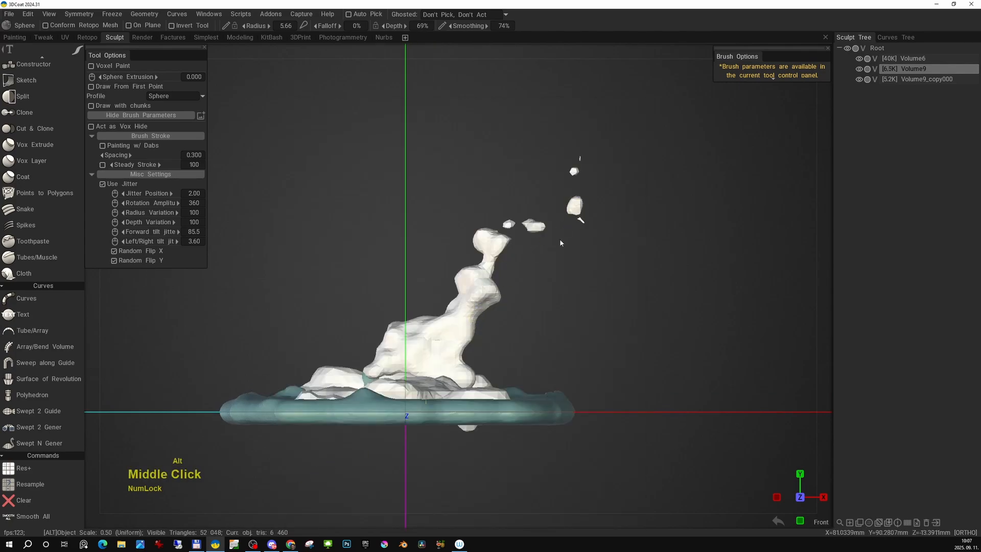
- Examine the smoothed column and its detached tip pieces up close and from above, and return to the front view
middle_click_drag(559, 238, 533, 247, "alt")
right_click_drag(533, 247, 539, 278, "alt")
middle_click_drag(605, 166, 566, 197, "alt")
right_click_drag(553, 221, 535, 203, "alt")
middle_click_drag(530, 224, 540, 243, "alt")
right_click_drag(540, 254, 530, 217, "alt")
middle_click_drag(524, 278, 537, 250, "alt")
right_click_drag(511, 245, 455, 329, "alt")
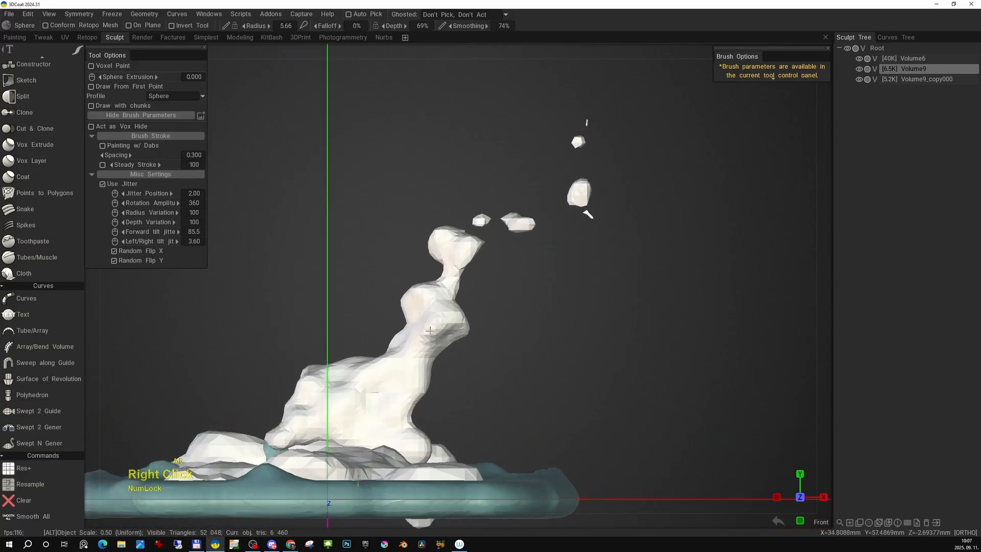
right_click_drag(546, 304, 545, 265, "alt")
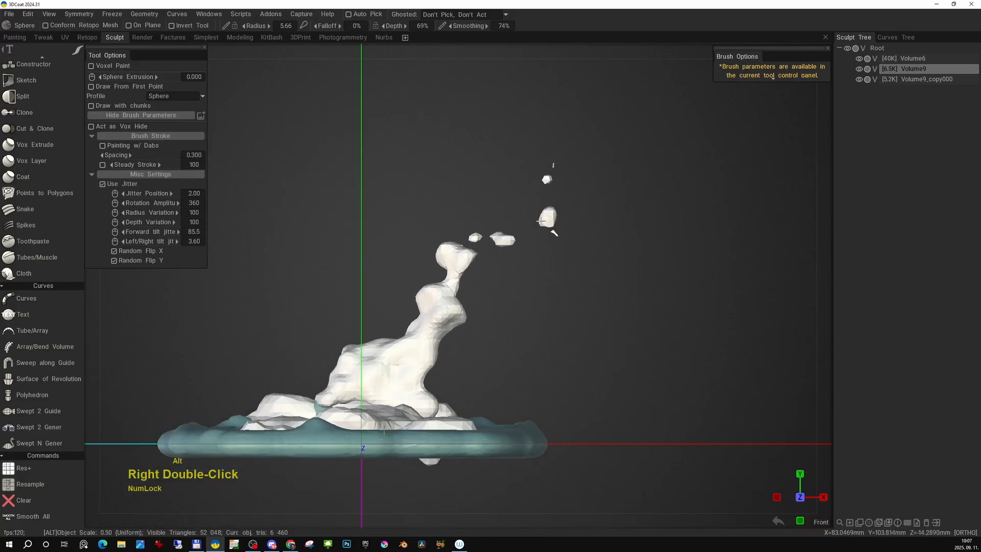
mouse_move(541, 221)
left_mouse_down("alt")
mouse_move(581, 215)
mouse_move(620, 268)
mouse_move(661, 263)
mouse_move(504, 280)
mouse_move(460, 258)
mouse_move(544, 300)
mouse_move(558, 270)
left_mouse_up("alt")
middle_click_drag(457, 289, 475, 269, "alt")
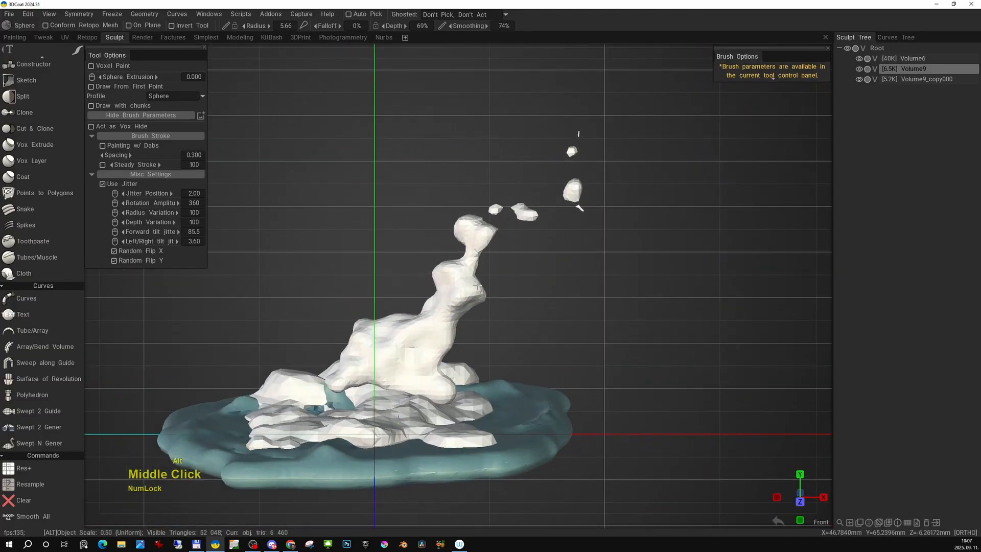
key("KP_2")
middle_click_drag(453, 343, 471, 338, "alt")
right_click_drag(472, 338, 448, 324)
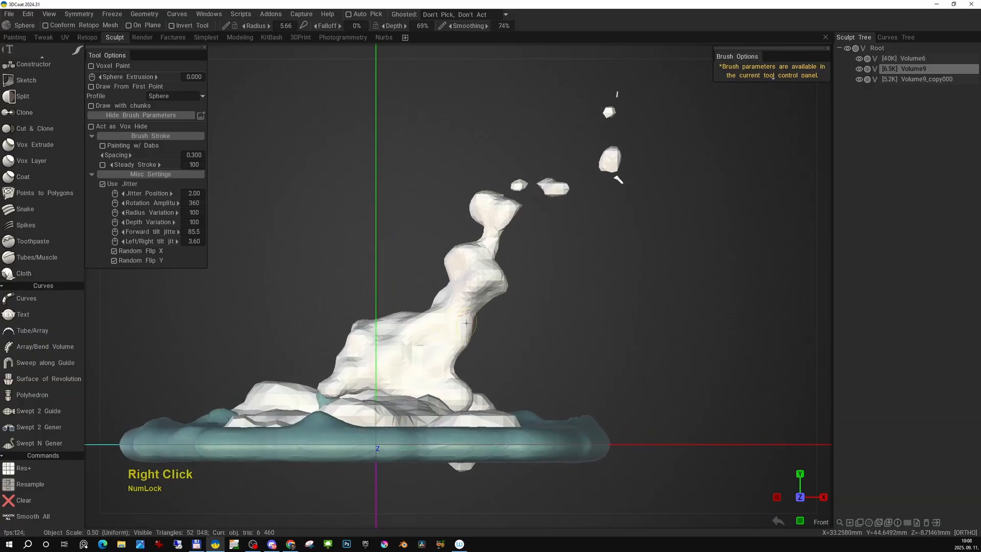
- Trim the left side of the column's neck and upper lobes with Cut Off lasso selections
key("space")
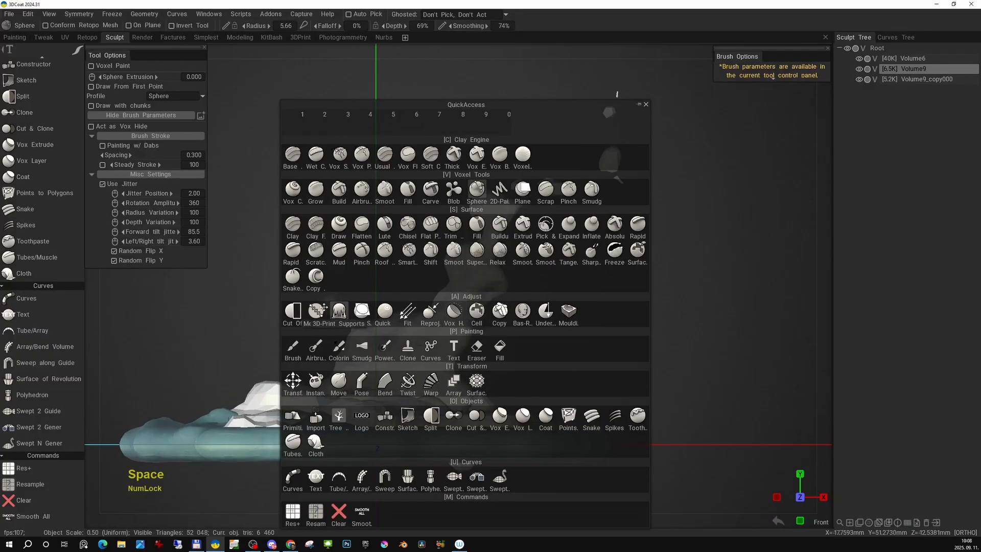
left_click(299, 313)
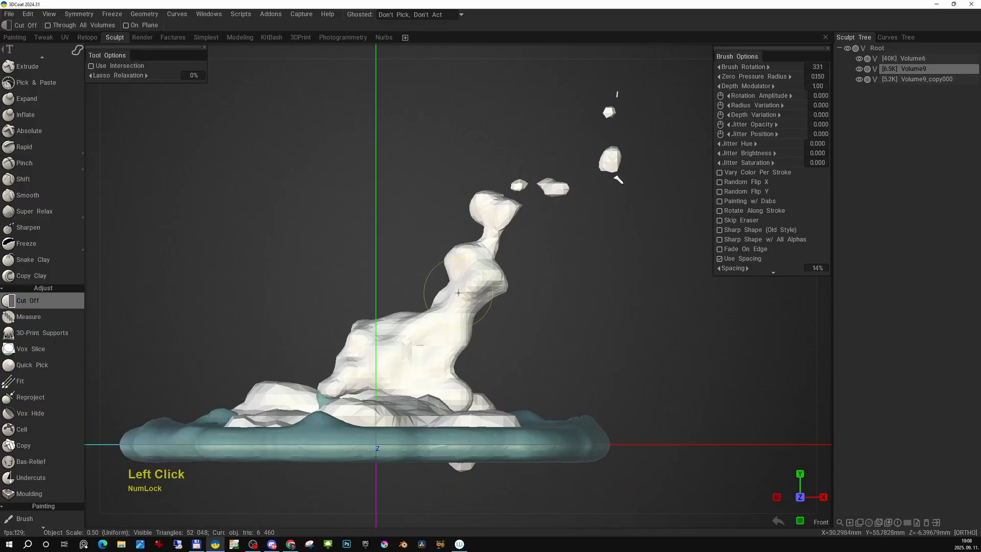
key("e")
left_click(509, 289)
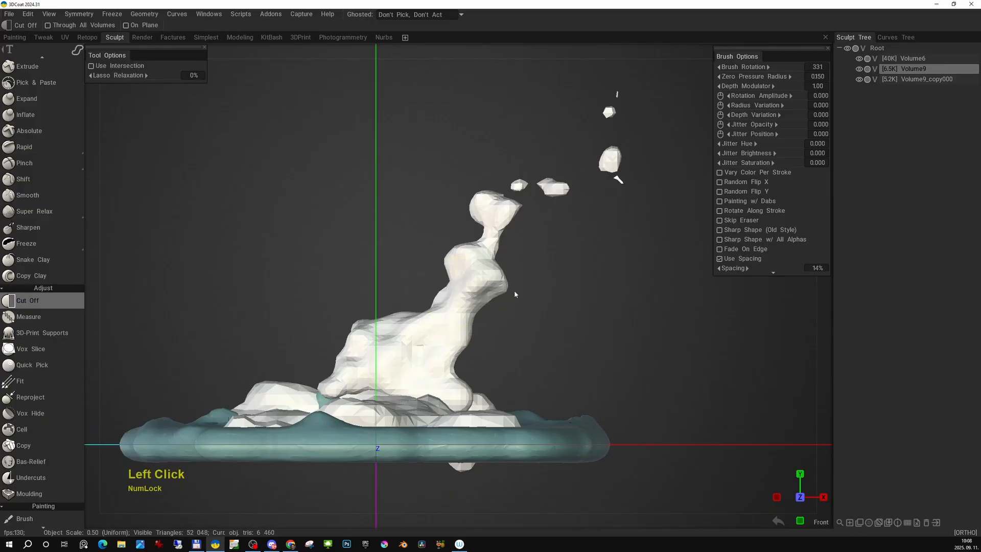
left_click_drag(465, 315, 518, 352)
middle_click_drag(495, 328, 508, 328)
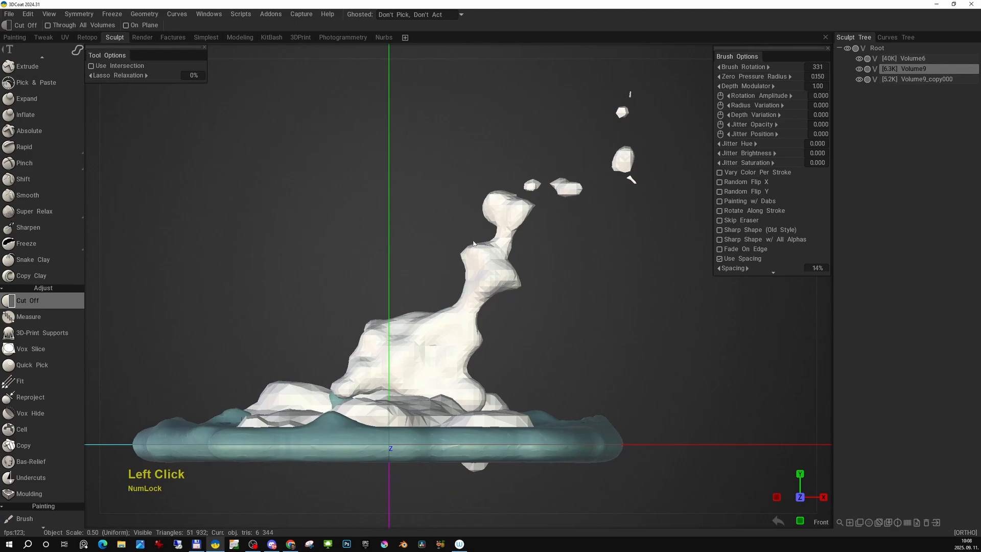
middle_click_drag(457, 200, 456, 277, "alt")
right_click_drag(422, 275, 431, 273)
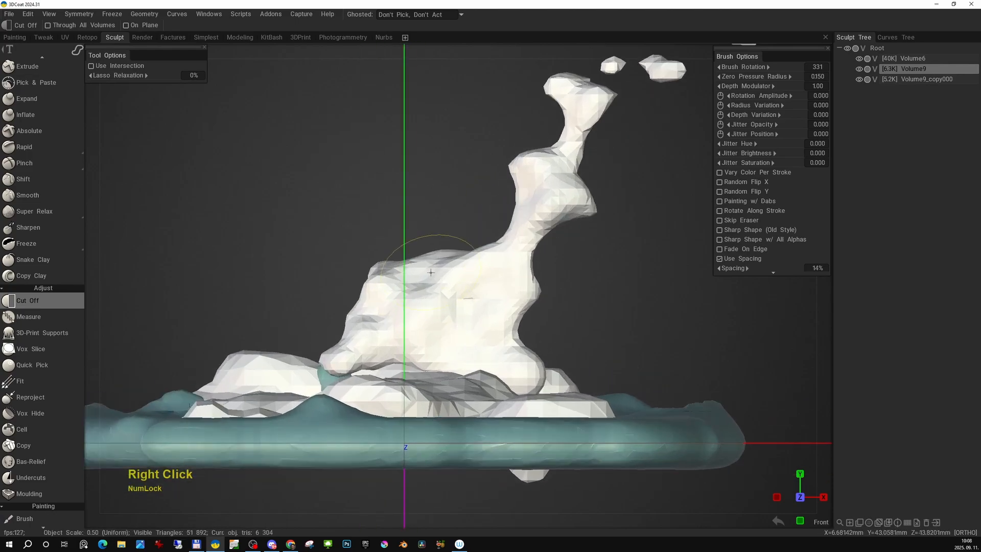
- Cut an open notch into the top ridge of the column's wide body and trim the body's right edge
left_click_drag(404, 278, 430, 279)
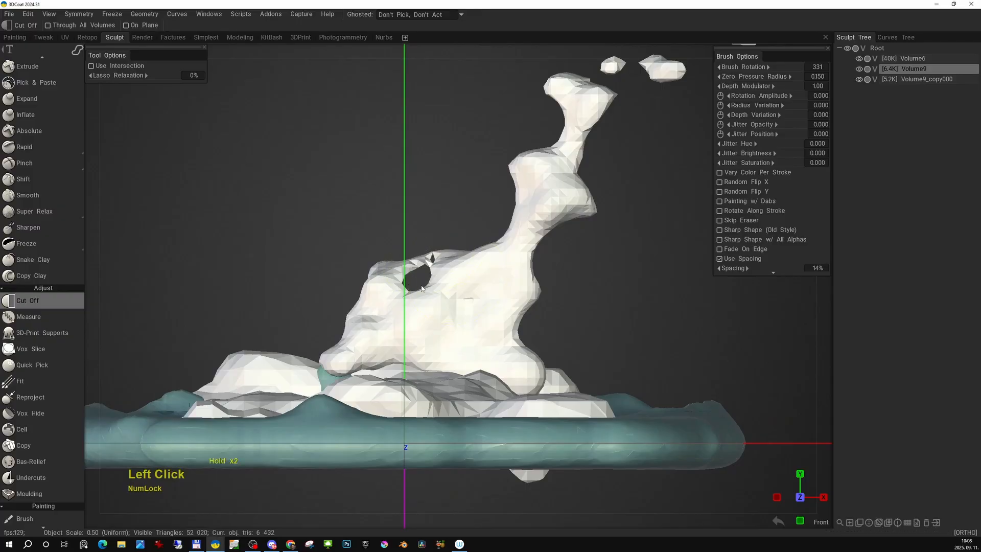
left_click_drag(445, 219, 431, 278)
mouse_move(416, 245)
right_mouse_down("alt")
mouse_move(381, 271)
mouse_move(394, 255)
right_mouse_up("alt")
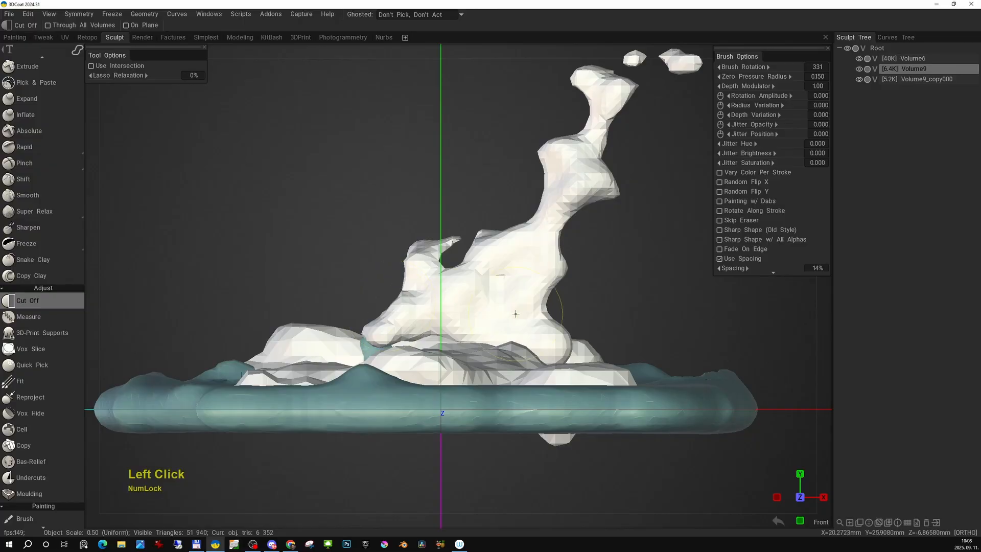
left_click_drag(578, 331, 583, 324)
middle_click_drag(591, 314, 568, 350, "alt")
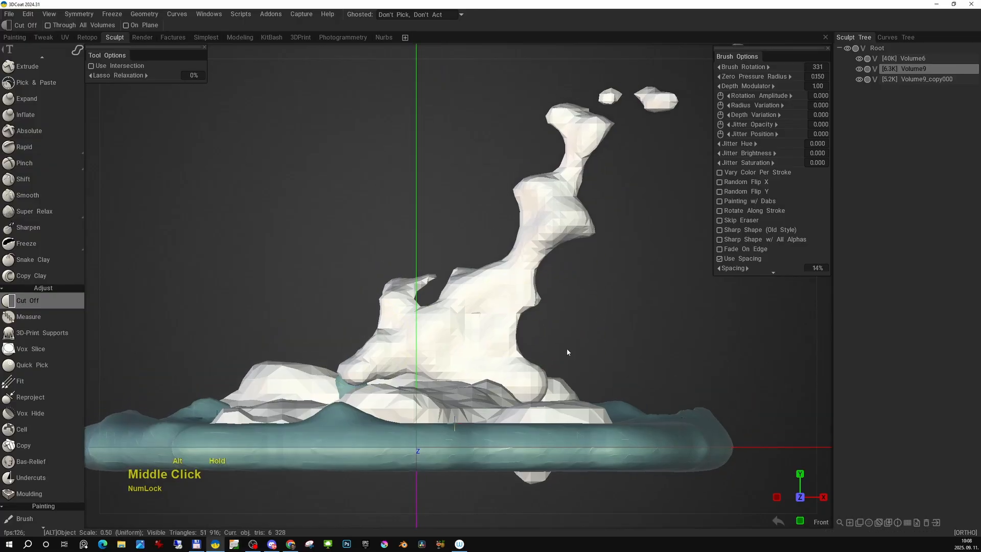
- Resample the trimmed column to a higher density with Smooth quality
right_click_drag(567, 350, 614, 286, "alt")
middle_click_drag(651, 189, 512, 296, "alt")
middle_click_drag(529, 253, 456, 334, "alt")
right_click_drag(587, 228, 559, 271, "alt")
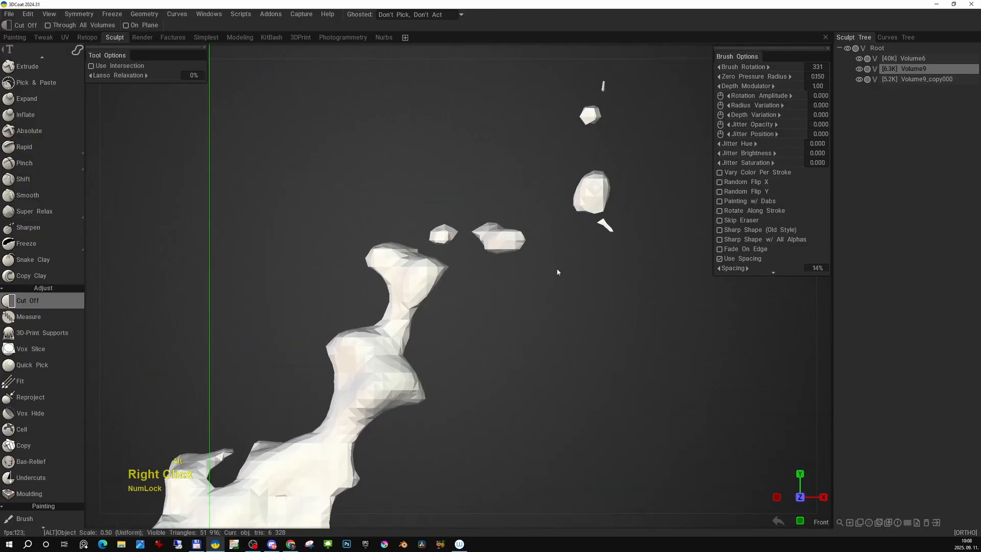
middle_click_drag(480, 301, 567, 186, "alt")
right_click_drag(567, 186, 462, 302, "alt")
middle_click_drag(462, 302, 476, 283, "alt")
key("space")
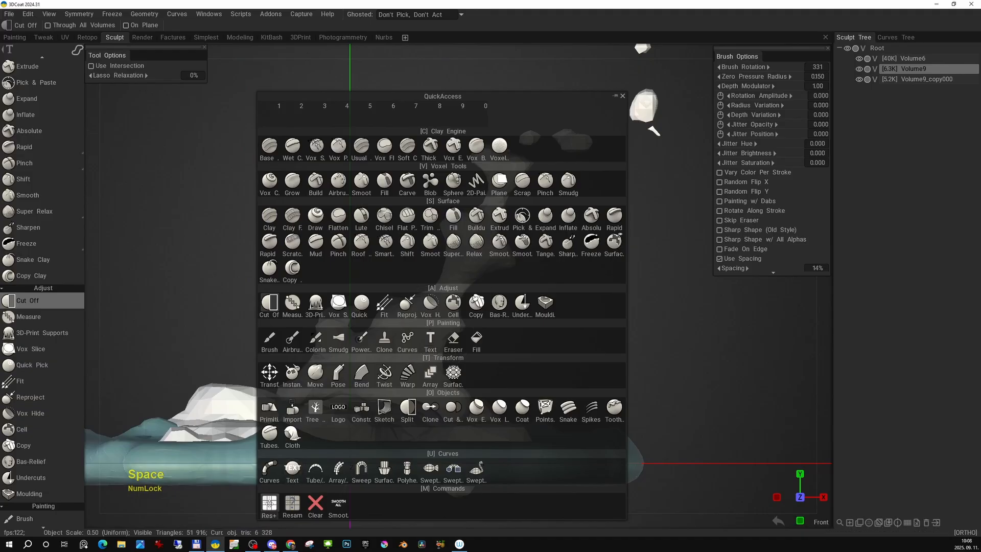
left_click(293, 504)
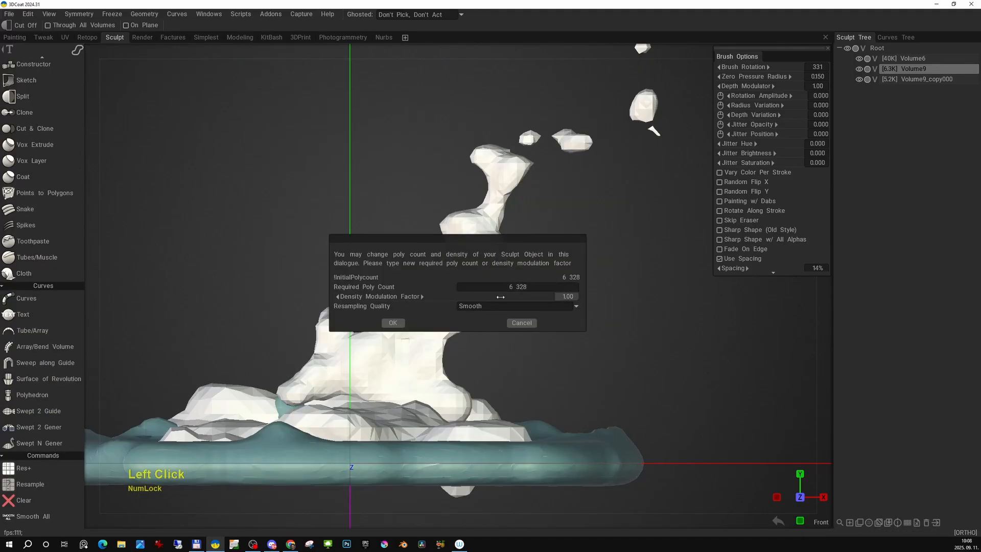
left_click(398, 323)
middle_click_drag(547, 252, 532, 309, "alt")
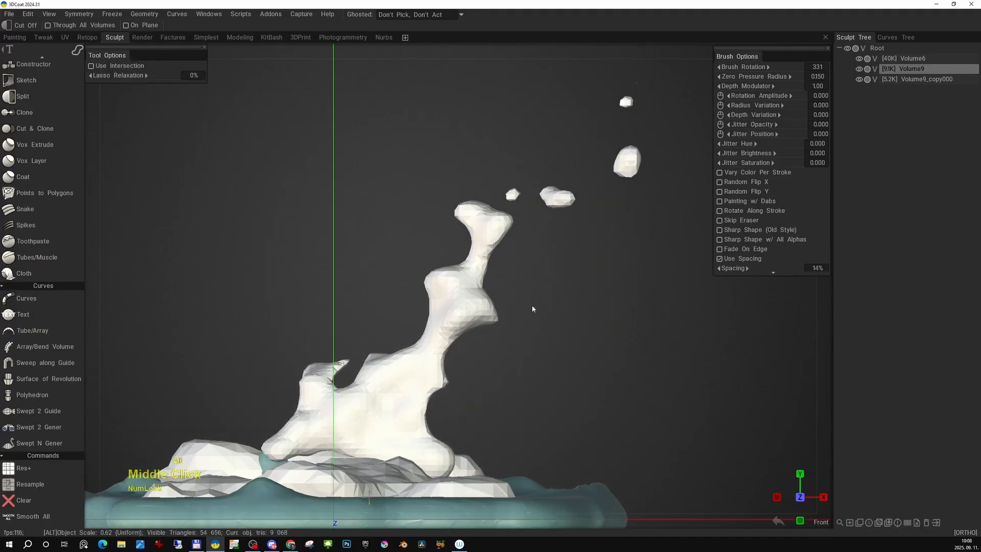
- Cut a rounded notch into the column's right side at the middle lobe and hollow the wide body's right edge with Cut Off
right_click_drag(530, 311, 496, 245, "alt")
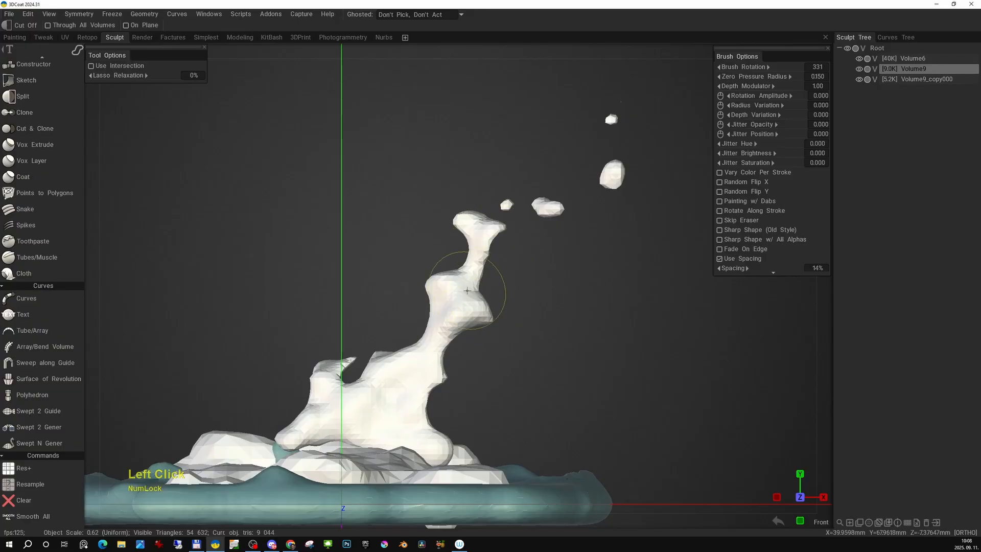
left_click_drag(506, 283, 506, 281)
middle_click_drag(513, 299, 532, 288, "alt")
right_click_drag(531, 287, 506, 332, "alt")
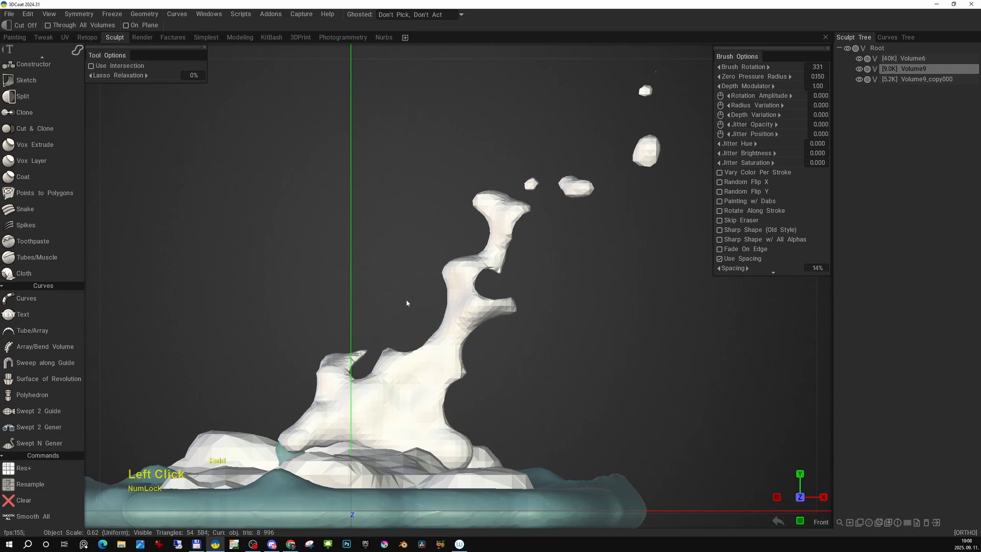
middle_click_drag(406, 303, 450, 247)
left_click_drag(475, 343, 529, 343)
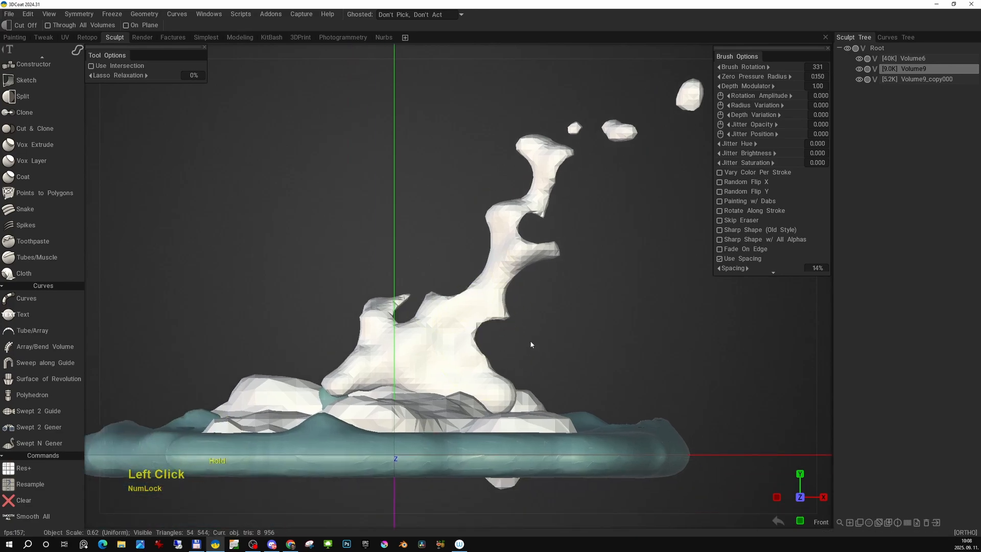
- Round out and deepen the notch in the body's top ridge and carve a concave curve into the body's left edge
middle_click_drag(410, 300, 432, 292)
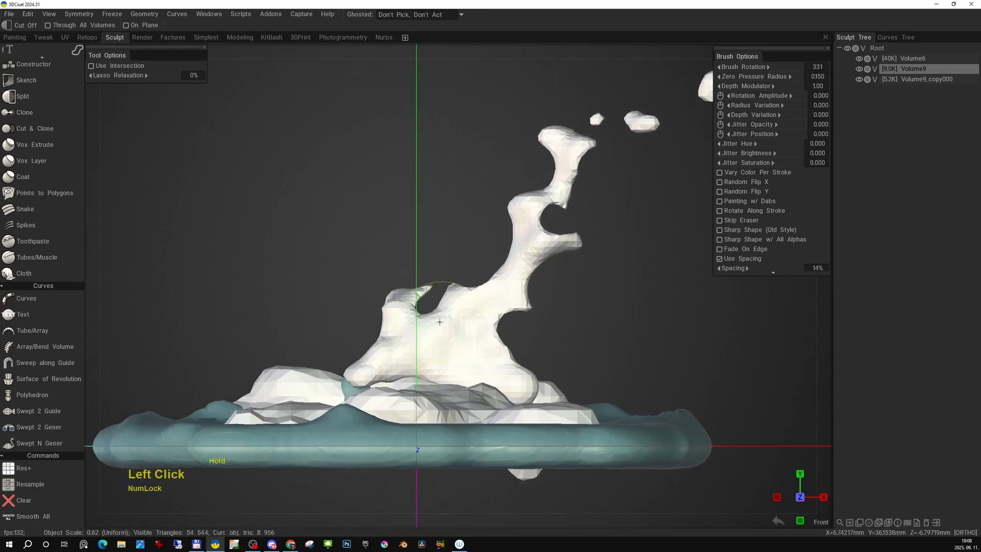
left_click_drag(440, 322, 444, 274)
middle_click_drag(445, 274, 462, 264)
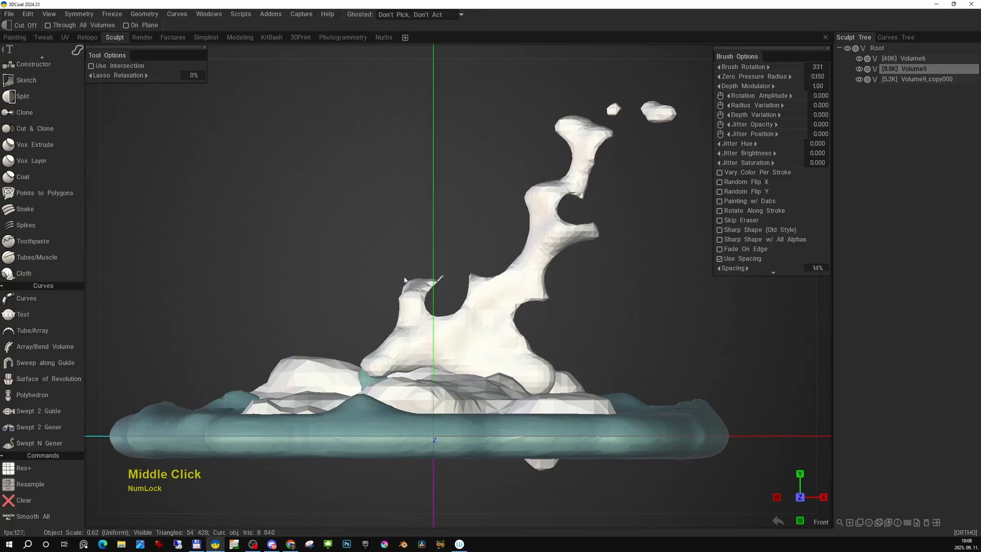
left_click_drag(386, 358, 339, 320)
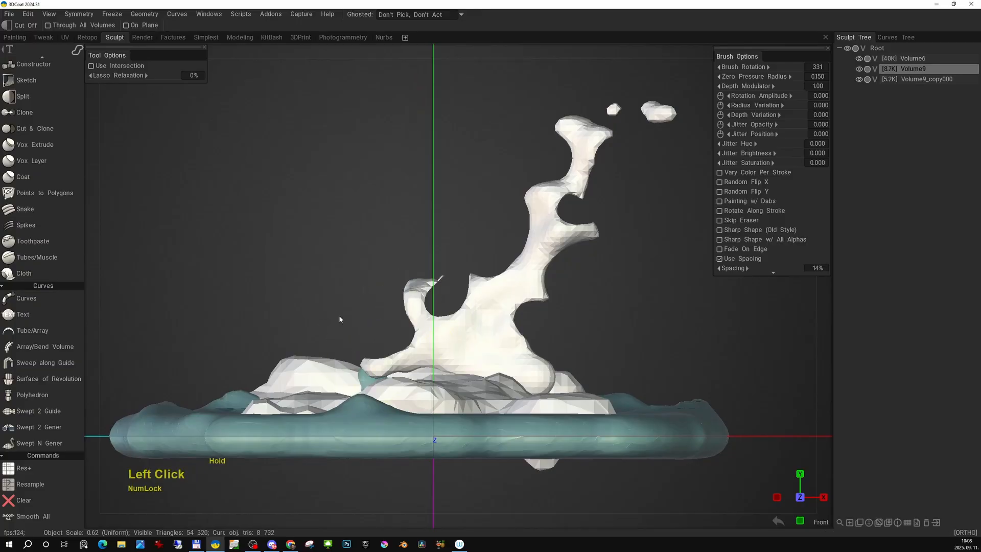
middle_click_drag(339, 320, 317, 285, "alt")
mouse_move(317, 285)
right_mouse_down("alt")
mouse_move(357, 279)
mouse_move(474, 297)
right_mouse_up("alt")
middle_click_drag(475, 296, 436, 384, "alt")
right_click_drag(436, 384, 439, 301, "alt")
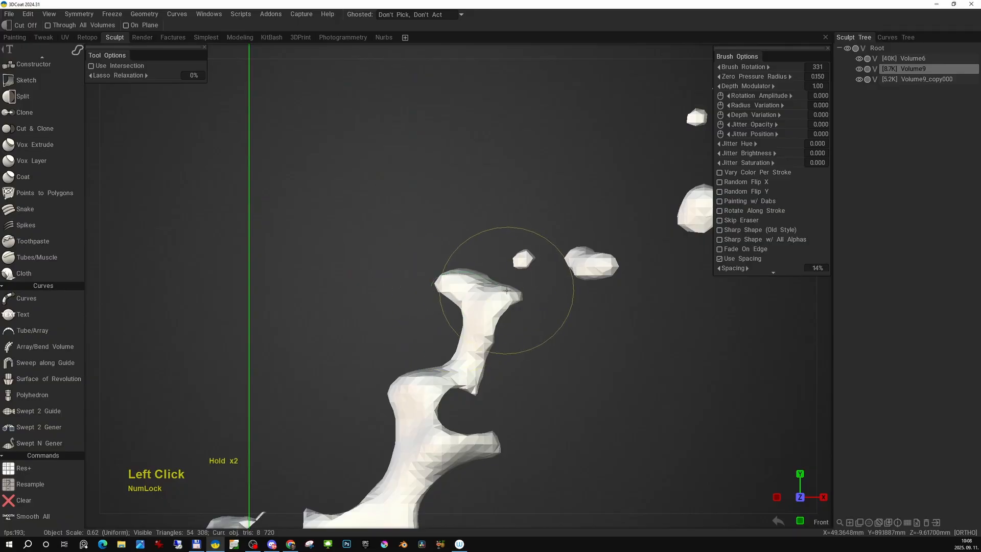
- Trim the column's head and cut away the lower part of the largest loose piece above it with Cut Off
right_click_drag(473, 303, 436, 289, "alt")
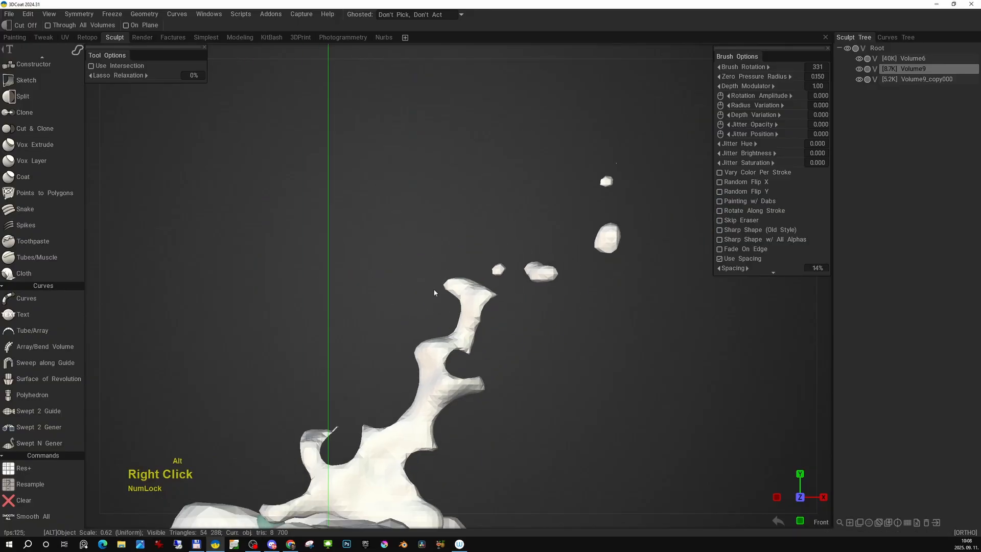
middle_click_drag(438, 290, 358, 322, "alt")
right_click_drag(357, 322, 531, 253, "alt")
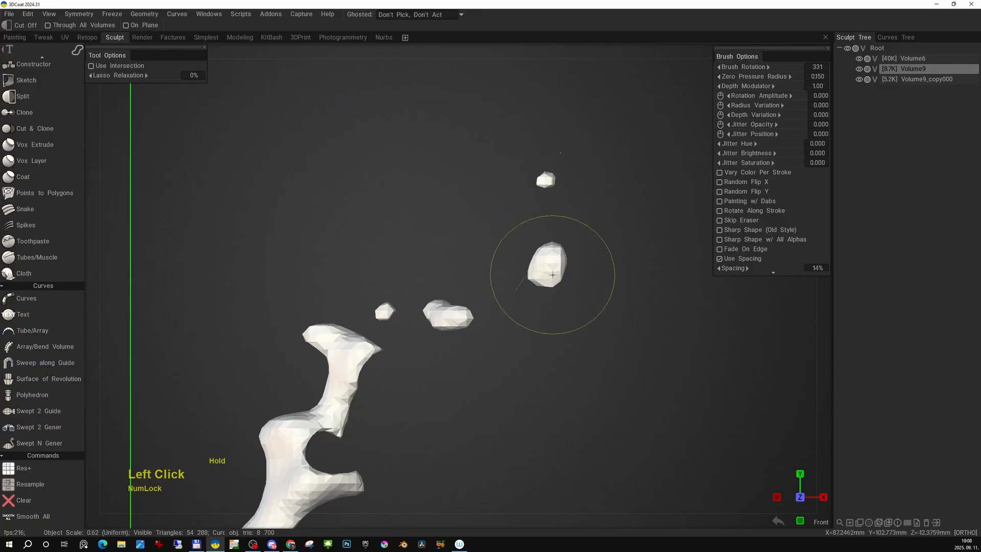
left_click_drag(553, 275, 553, 338)
right_click_drag(552, 353, 516, 288, "alt")
middle_click_drag(516, 287, 521, 225, "alt")
right_click_drag(520, 225, 409, 307, "alt")
middle_click_drag(401, 313, 517, 257, "alt")
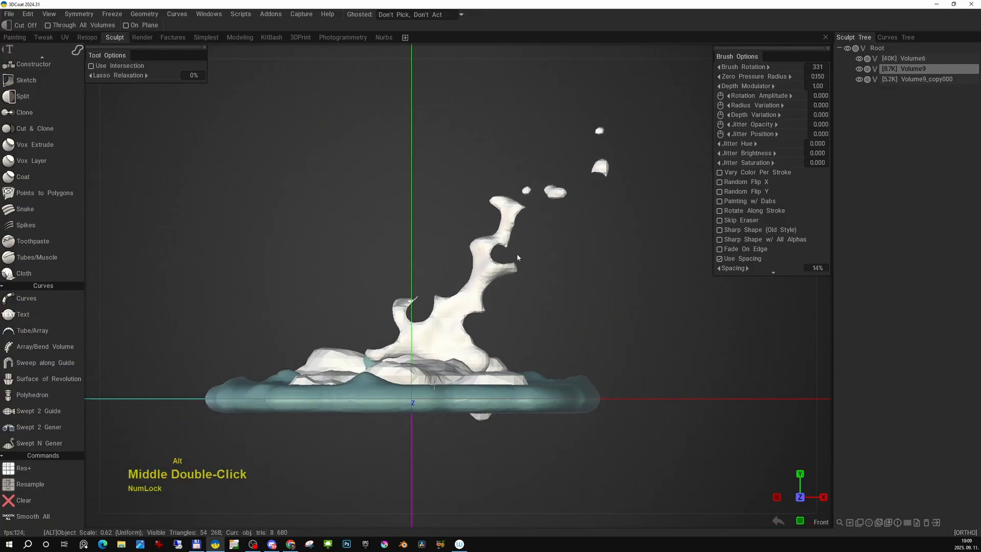
right_click_drag(518, 258, 502, 335, "alt")
middle_click_drag(502, 334, 530, 325, "alt")
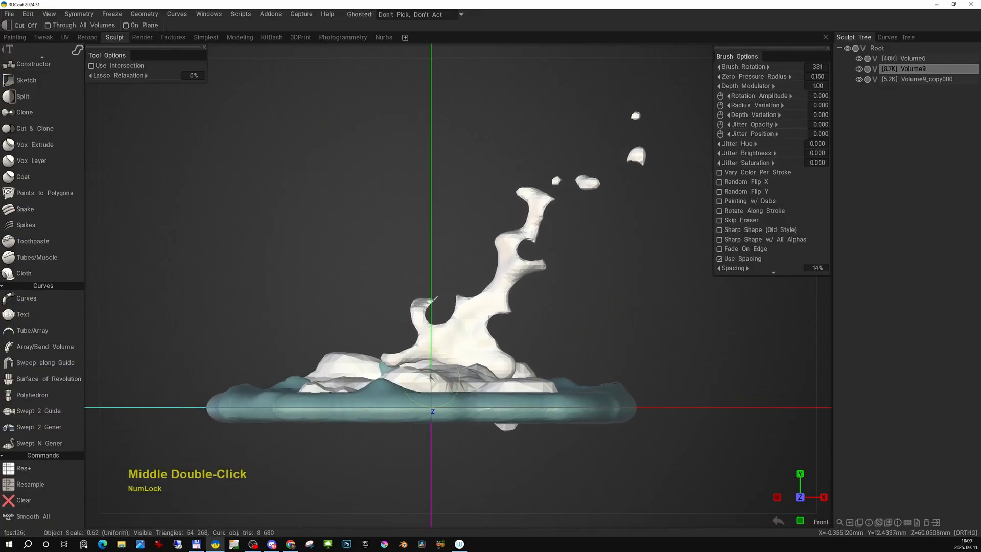
- Trim the bulging side of the column's middle section with Cut Off from an elevated end view
left_click_drag(431, 377, 480, 354, "alt")
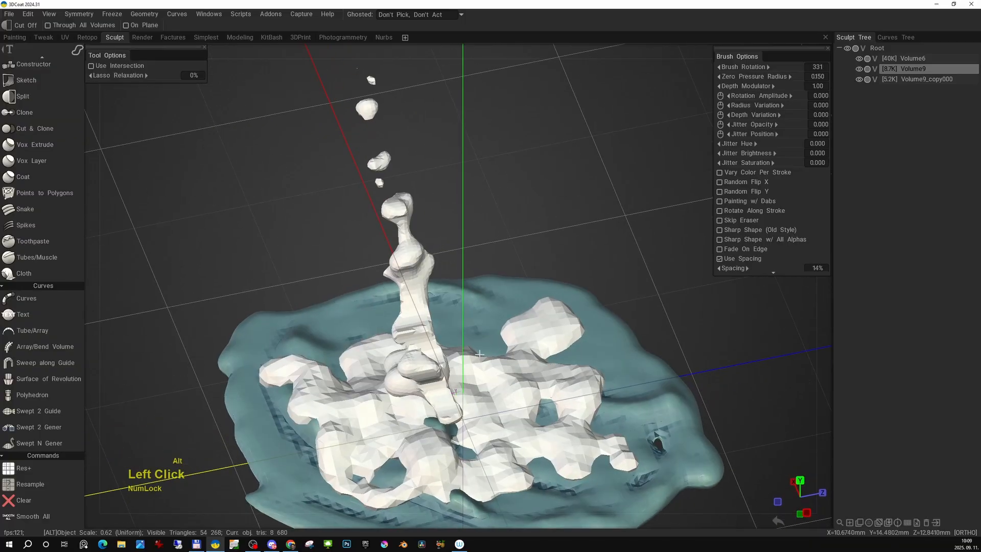
right_click_drag(480, 354, 477, 319, "alt")
middle_click_drag(476, 319, 522, 316, "alt")
left_click_drag(481, 274, 473, 236, "alt")
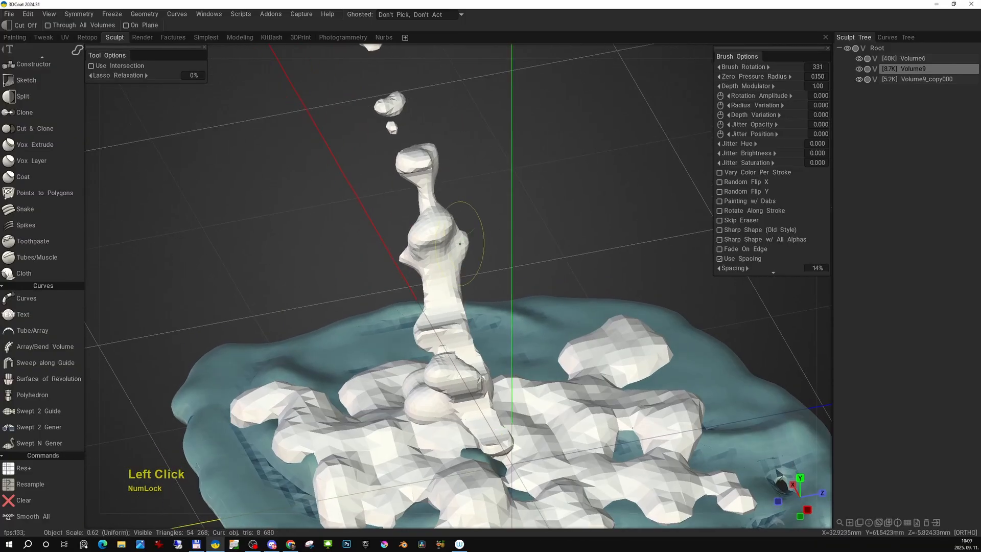
mouse_move(547, 311)
left_mouse_down("alt")
mouse_move(424, 218)
mouse_move(435, 209)
left_mouse_up("alt")
mouse_move(455, 225)
left_mouse_down("alt")
mouse_move(466, 213)
mouse_move(537, 244)
mouse_move(624, 202)
left_mouse_up("alt")
middle_click_drag(623, 202, 506, 240, "alt")
left_click_drag(506, 239, 412, 305)
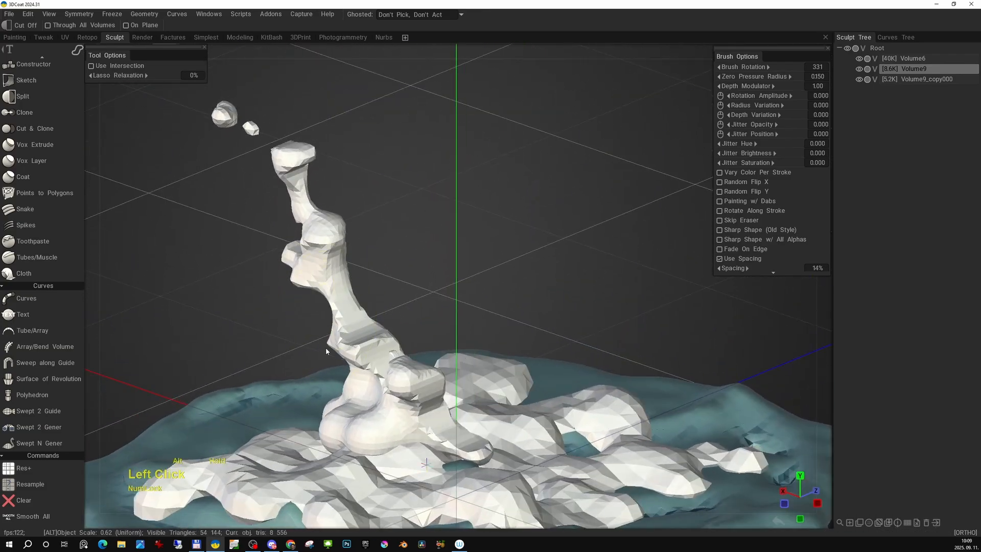
- Cut the rounded bulges off the column's foot so its lower body tapers into the rocks
right_click_drag(326, 347, 333, 302, "alt")
left_click_drag(332, 301, 538, 283, "alt")
right_click_drag(538, 283, 522, 326, "alt")
left_click_drag(521, 326, 512, 295, "alt")
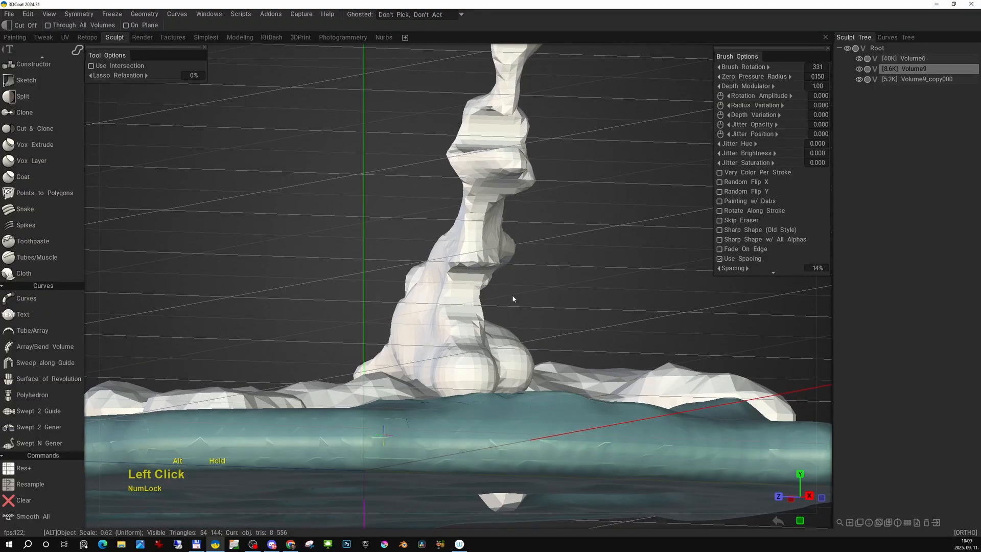
mouse_move(519, 375)
left_mouse_down()
mouse_move(618, 339)
mouse_move(462, 361)
mouse_move(318, 317)
left_mouse_up()
left_click_drag(301, 395, 231, 381)
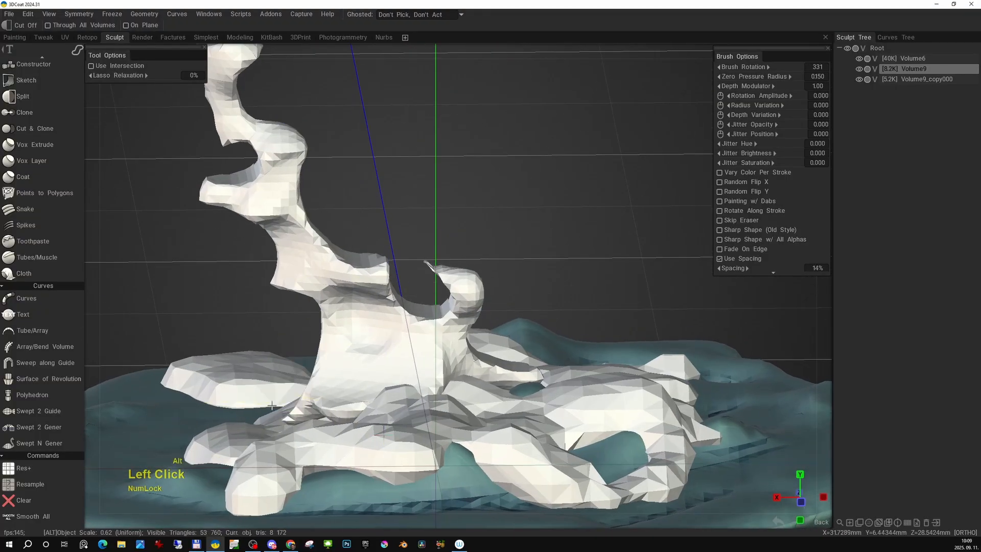
right_click_drag(231, 381, 240, 332, "alt")
left_click_drag(240, 332, 323, 315, "alt")
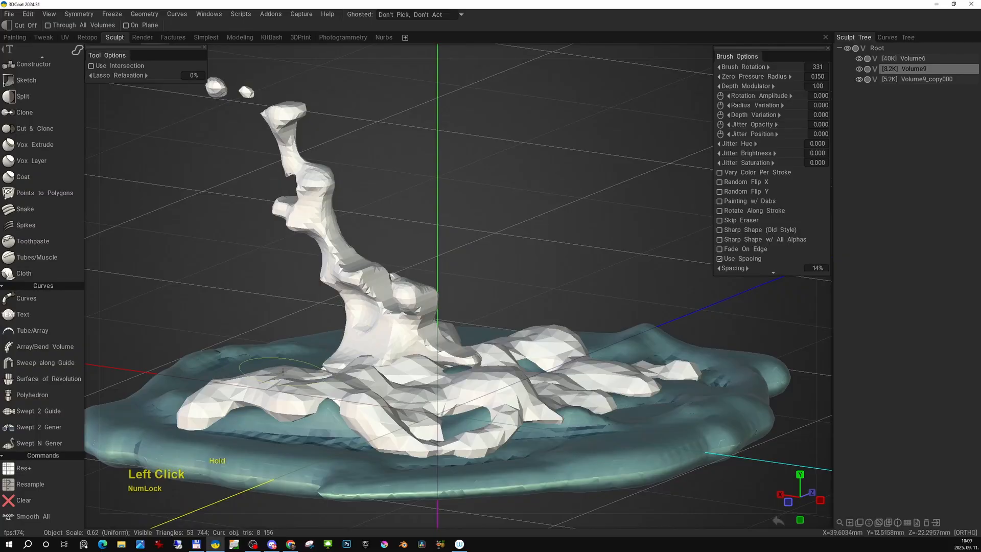
- Select the low-poly rock layer and set its flat-shaded shader color to dark brown
mouse_move(283, 371)
left_mouse_down("alt")
mouse_move(455, 354)
mouse_move(473, 340)
mouse_move(604, 366)
left_mouse_up("alt")
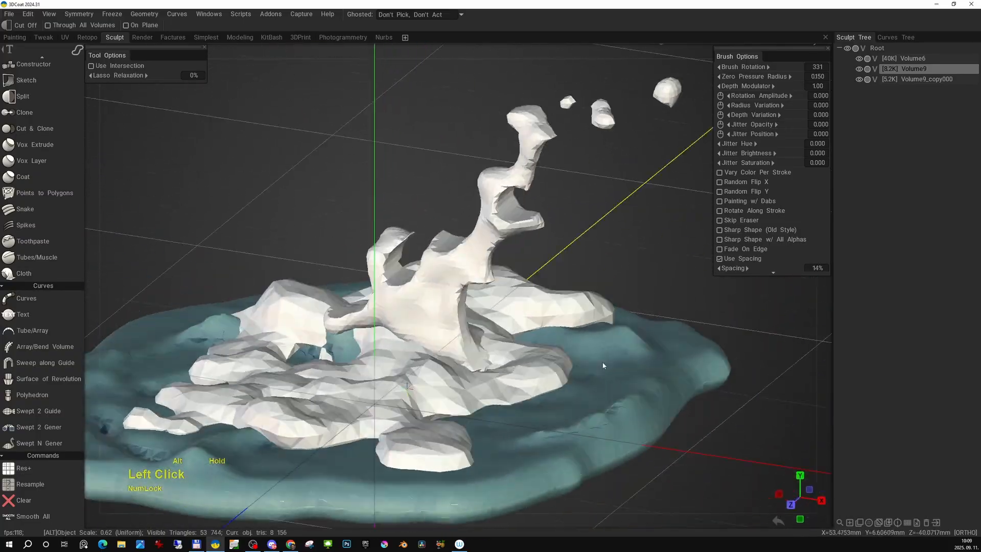
right_click_drag(603, 365, 598, 337, "alt")
mouse_move(598, 338)
left_mouse_down("alt")
mouse_move(594, 311)
mouse_move(542, 314)
left_mouse_up("alt")
right_click_drag(541, 314, 503, 314, "alt")
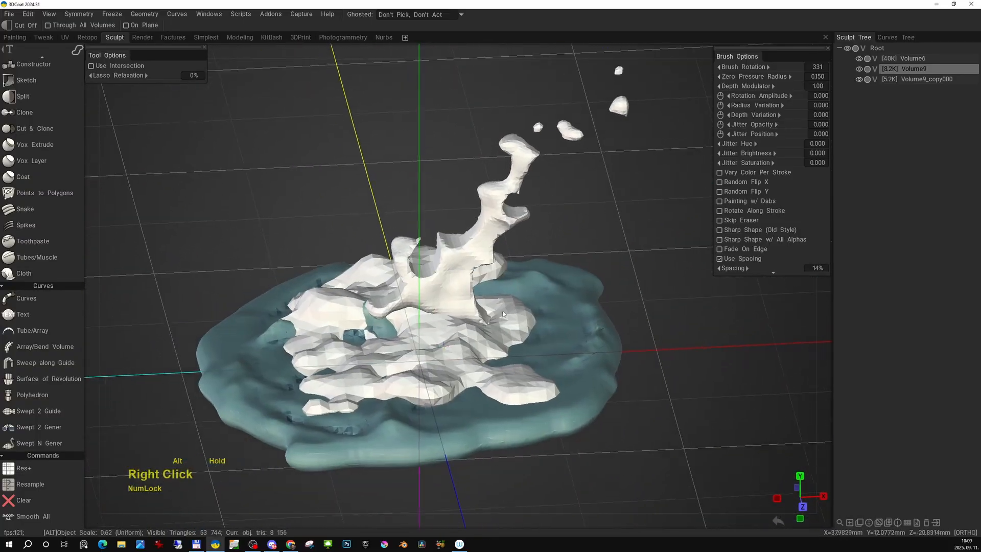
middle_click_drag(503, 315, 506, 328, "alt")
right_click_drag(506, 328, 466, 371, "alt")
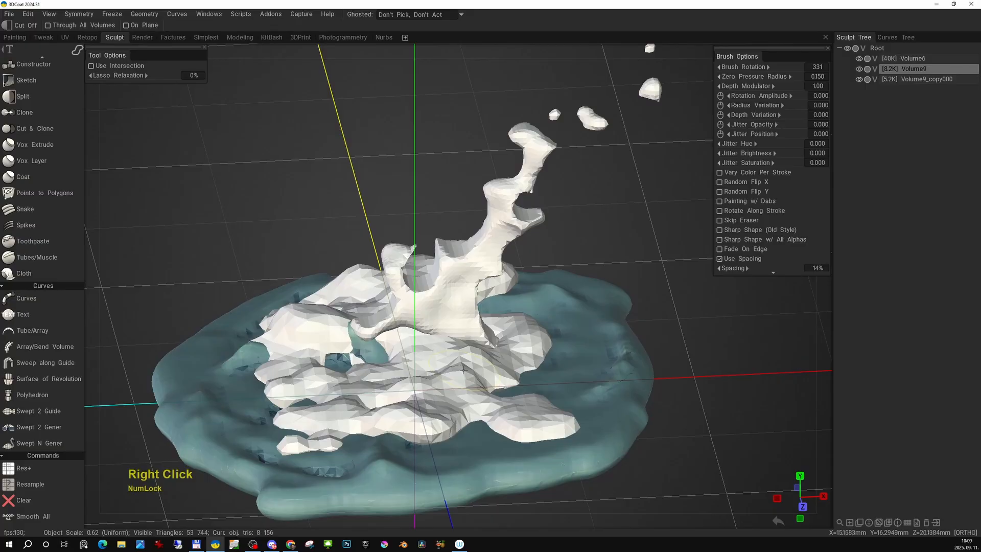
key("h")
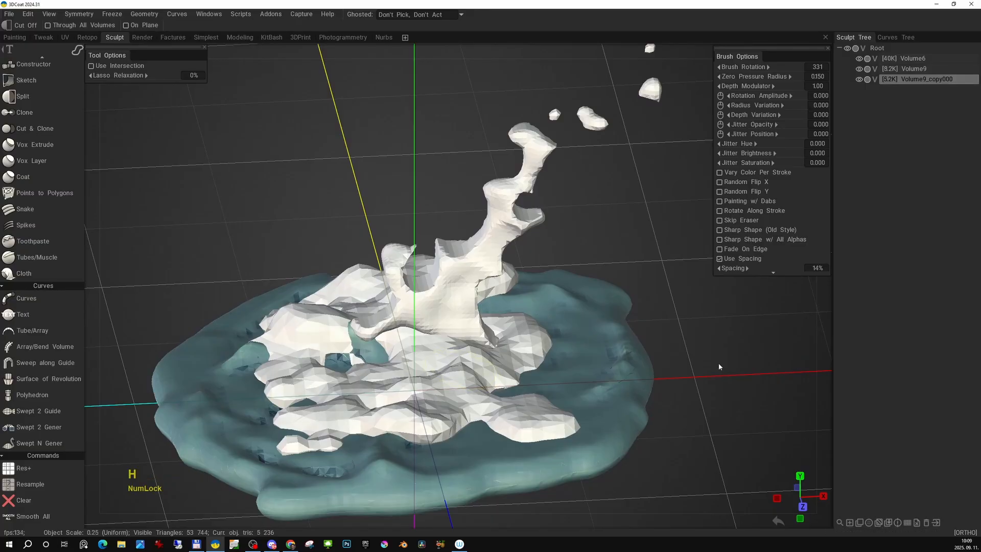
left_click(869, 521)
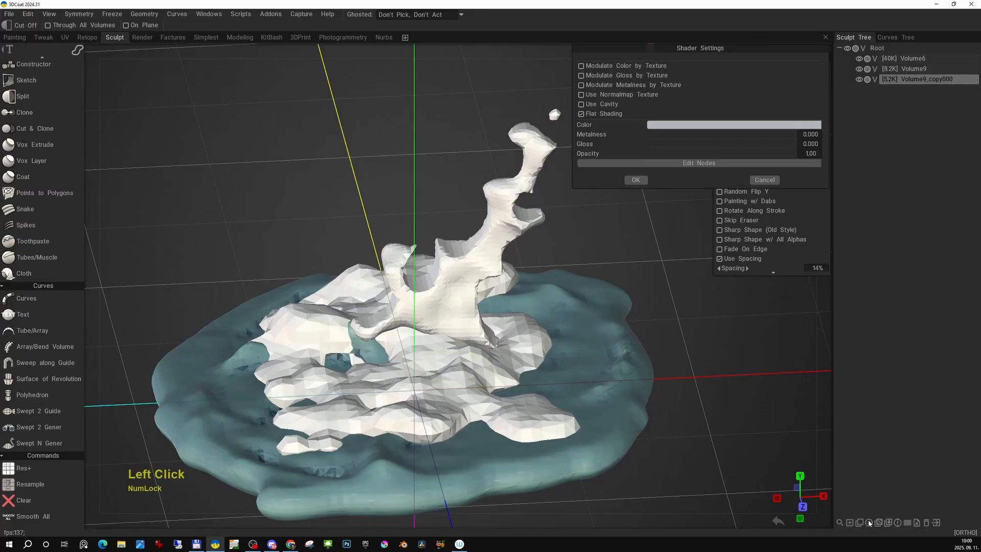
left_click(670, 125)
left_click(428, 334)
left_click(385, 250)
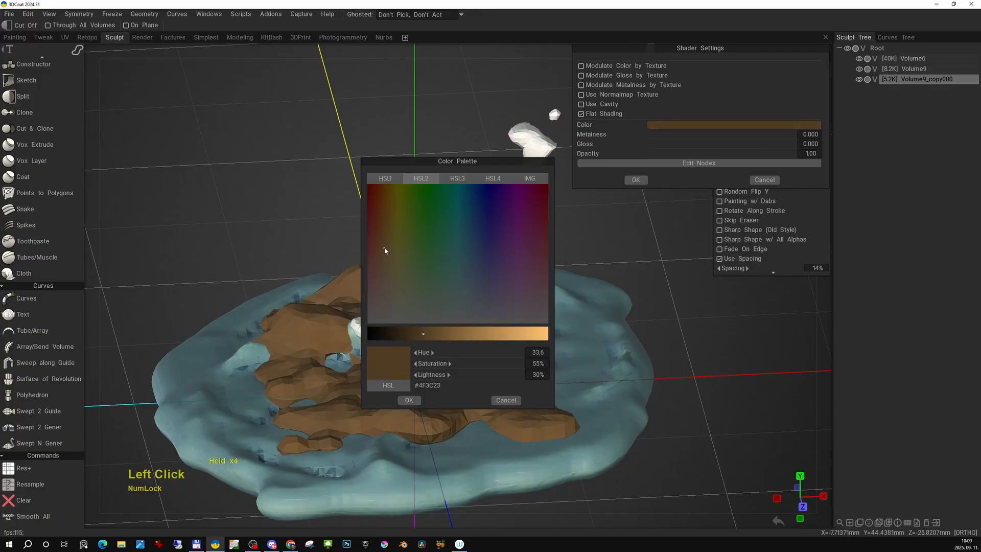
left_click(416, 400)
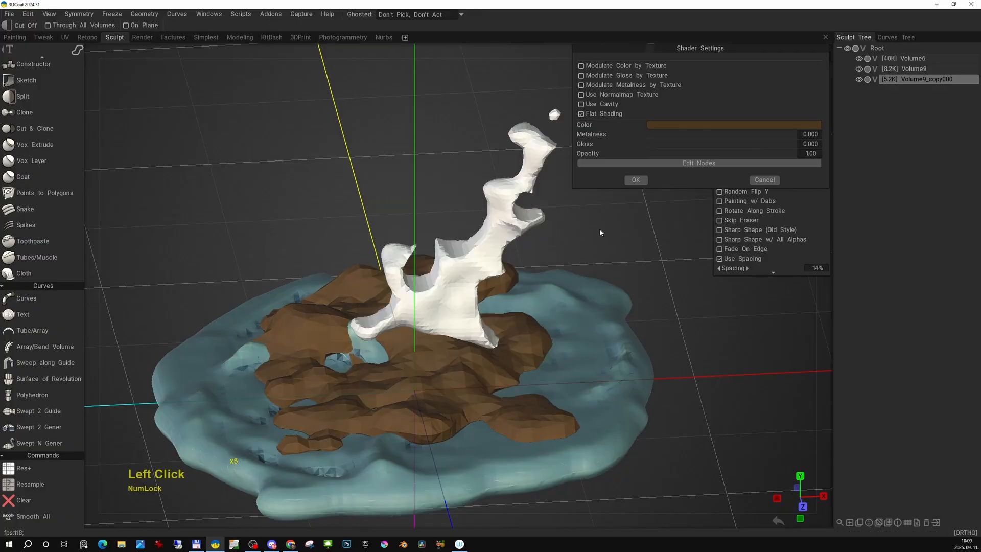
left_click(636, 180)
- Activate the 2D-Paint voxel tool, place its drawing plane on the column's body and reduce the brush radius to 3.46
mouse_move(603, 266)
left_mouse_down("alt")
mouse_move(569, 309)
mouse_move(619, 296)
mouse_move(436, 308)
mouse_move(557, 333)
left_mouse_up("alt")
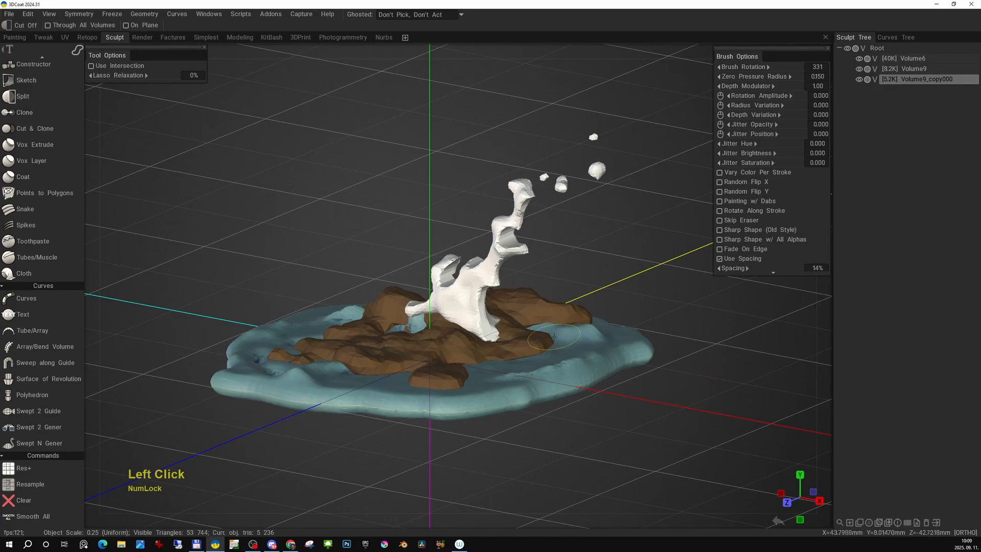
left_click_drag(514, 300, 549, 318, "alt")
middle_click_drag(543, 314, 501, 299, "alt")
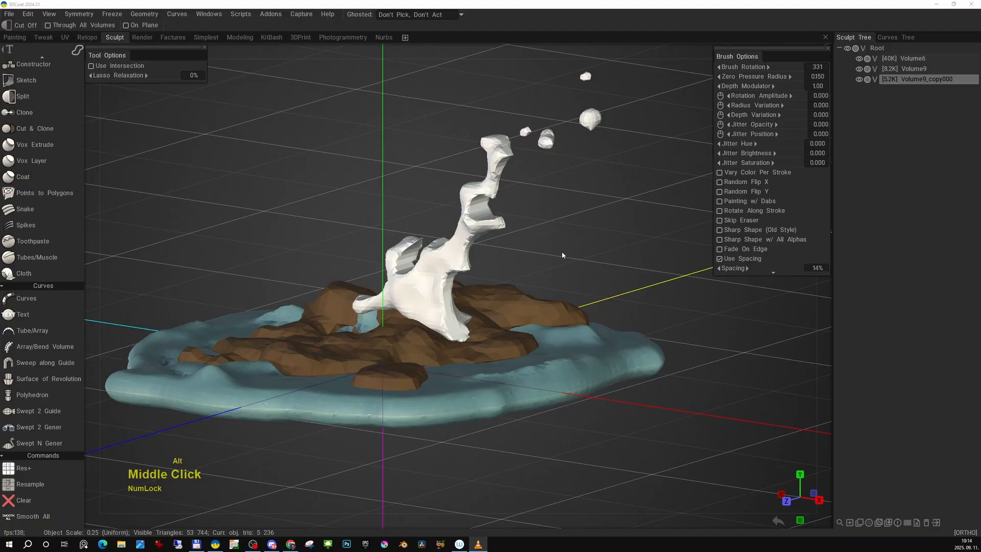
right_click_drag(563, 253, 549, 256, "alt")
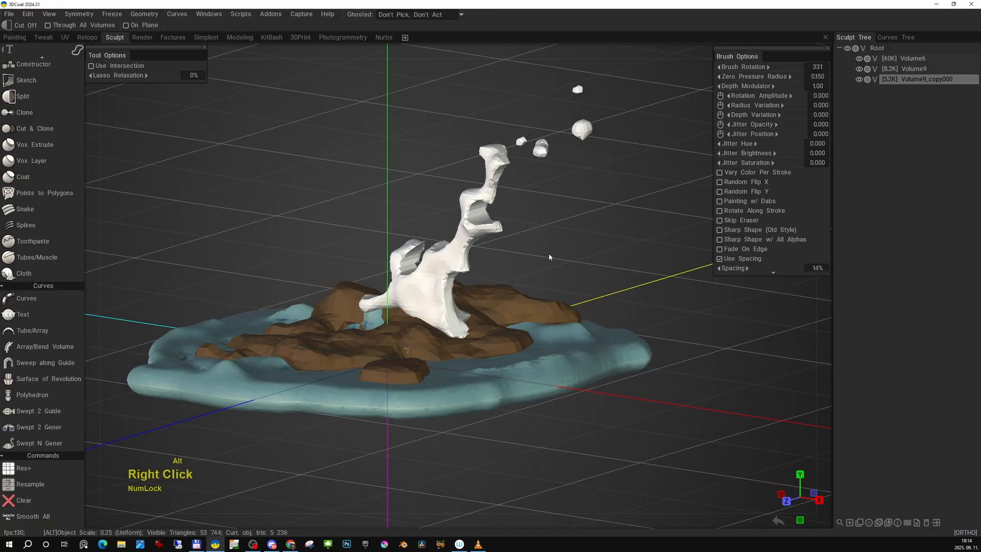
middle_click_drag(546, 256, 566, 263, "alt")
mouse_move(567, 262)
left_mouse_down("alt")
mouse_move(596, 262)
mouse_move(573, 259)
left_mouse_up("alt")
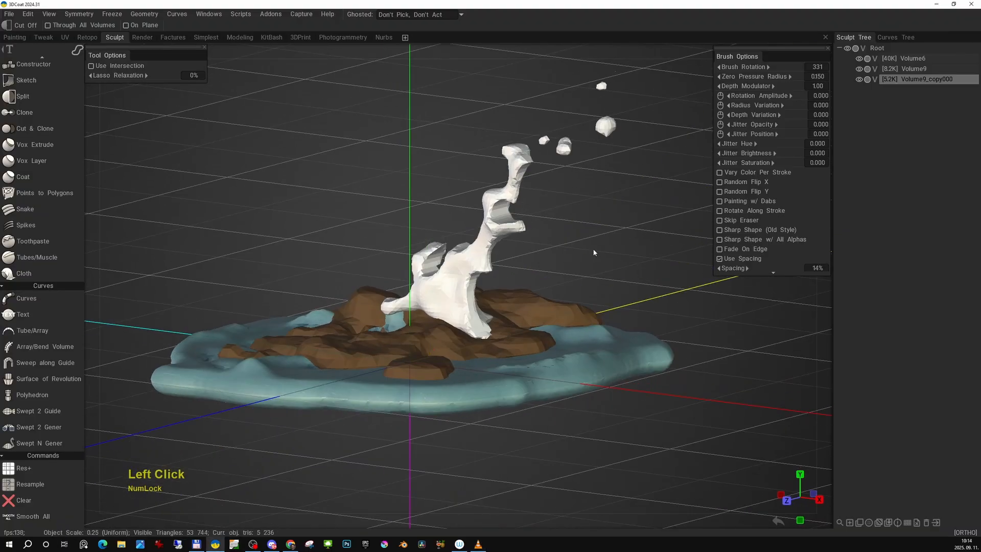
key("space")
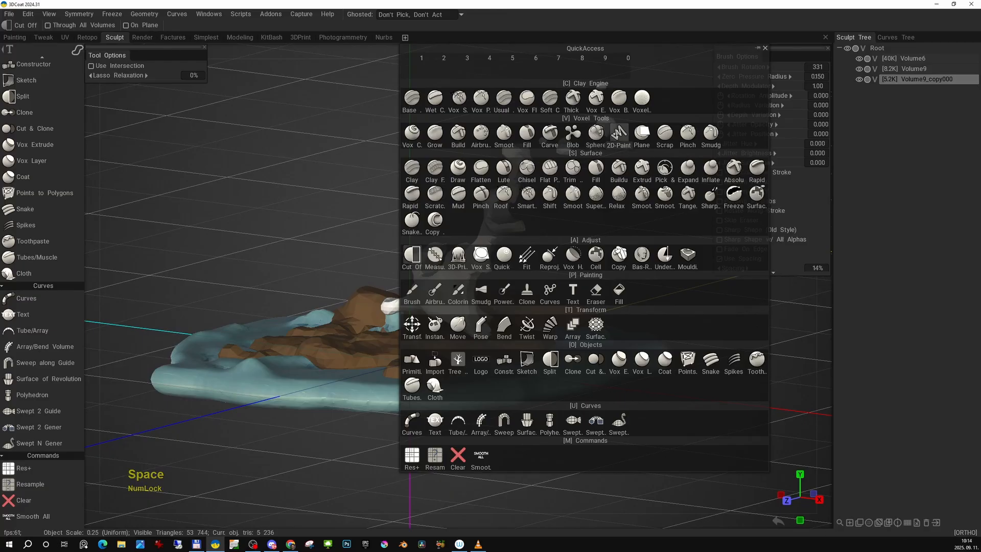
left_click(619, 134)
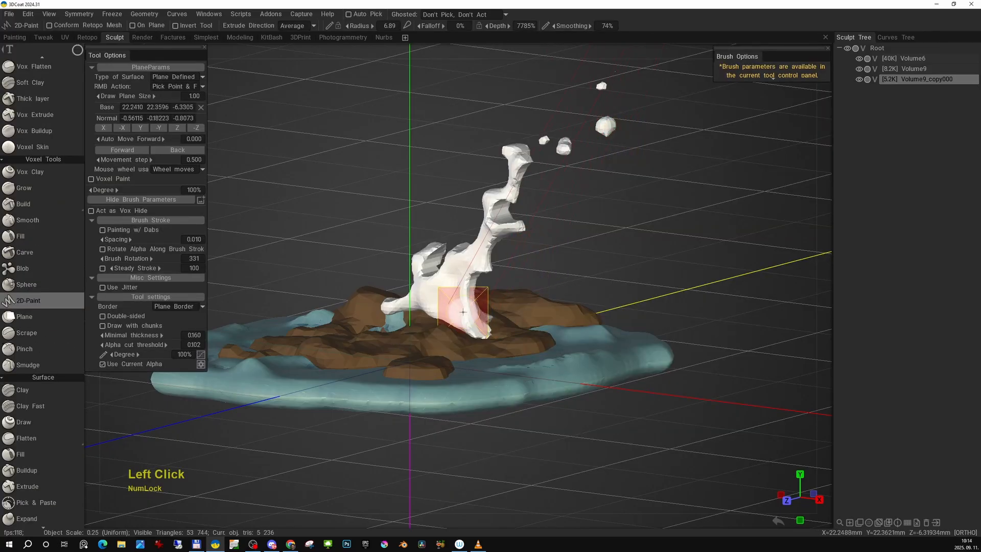
right_click(433, 348)
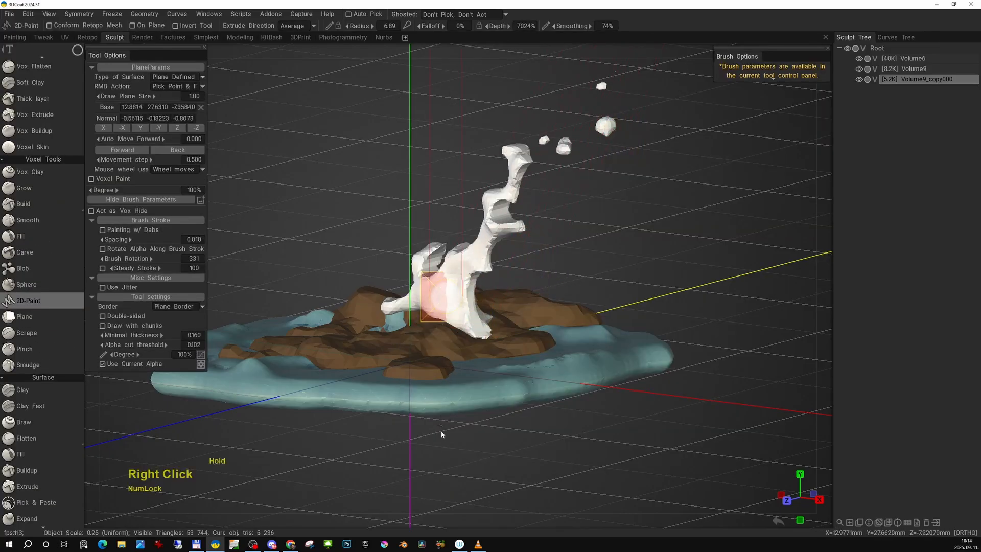
right_click_drag(441, 432, 443, 432)
scroll(456, 306, "down", 5)
right_click_drag(450, 280, 438, 368)
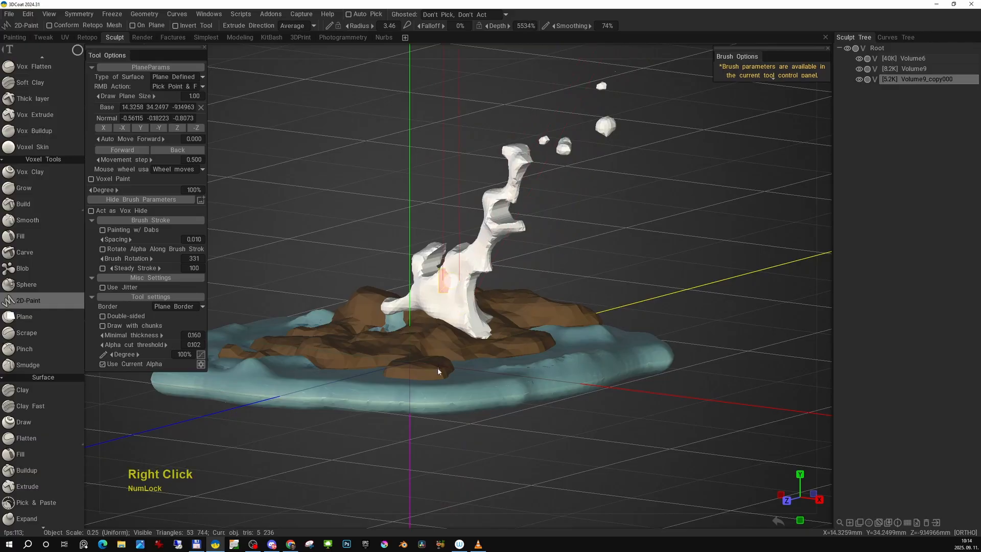
mouse_move(438, 513)
right_mouse_down()
mouse_move(462, 339)
mouse_move(457, 294)
right_mouse_up()
- Try to reposition the 2D-Paint drawing plane on the column's lower body by picking points on its surface
key("Escape")
right_click(430, 296)
right_click(419, 288)
right_click(458, 294)
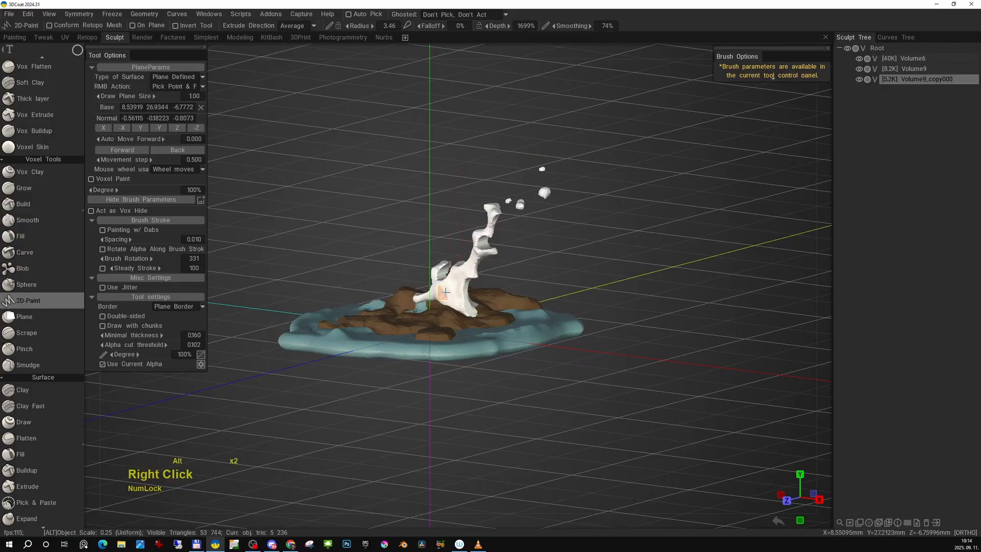
right_click_drag(446, 292, 508, 310, "alt")
right_click(508, 310)
middle_click_drag(508, 310, 519, 313, "alt")
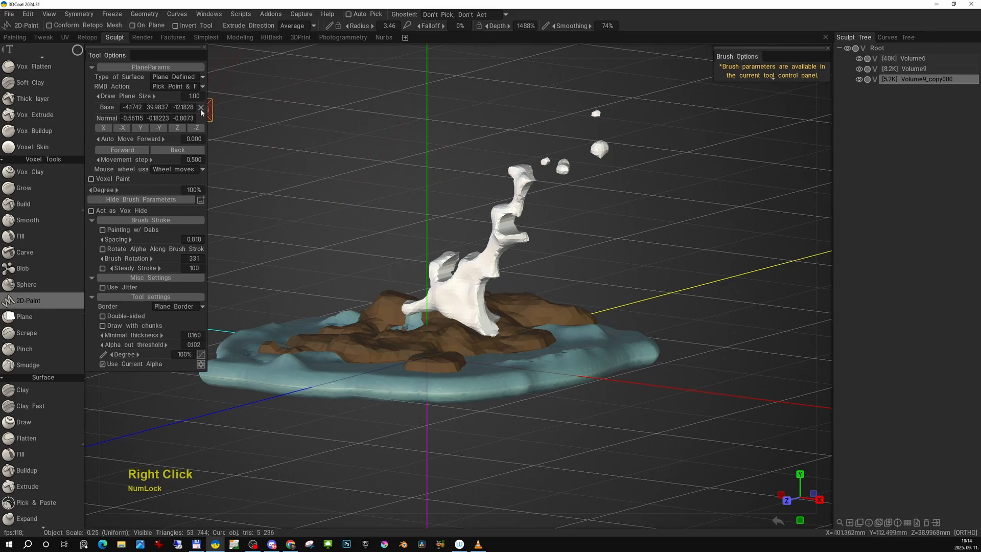
- Set the 2D-Paint surface type to Plane Defined During Painting and test the plane around the column's foot
left_click(173, 77)
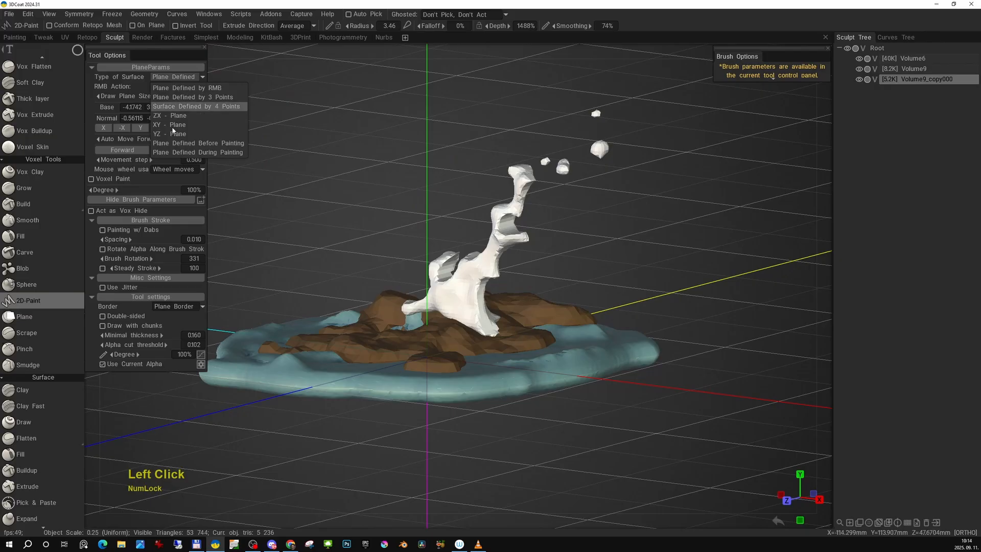
left_click(225, 152)
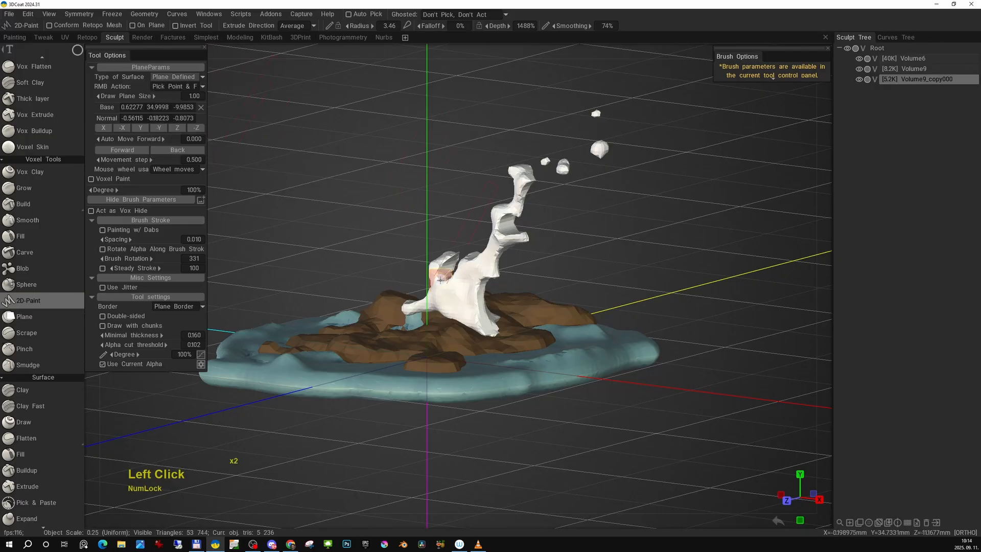
right_click(465, 316)
middle_click_drag(471, 314, 495, 316, "alt")
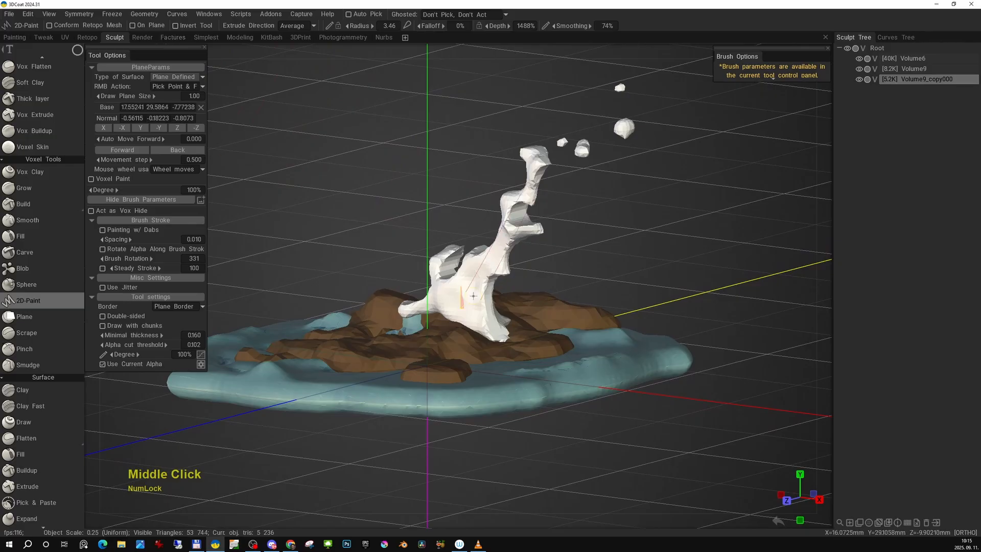
right_click(466, 321)
left_click_drag(465, 323, 513, 330, "alt")
left_click_drag(437, 321, 390, 316, "alt")
right_click_drag(390, 316, 448, 330, "alt")
left_click_drag(447, 330, 485, 330, "alt")
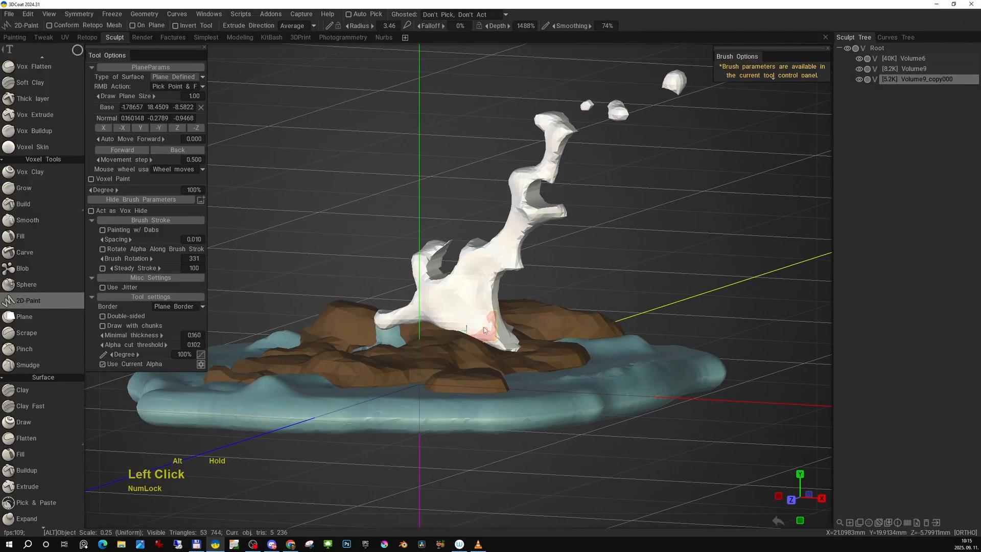
left_click(477, 327)
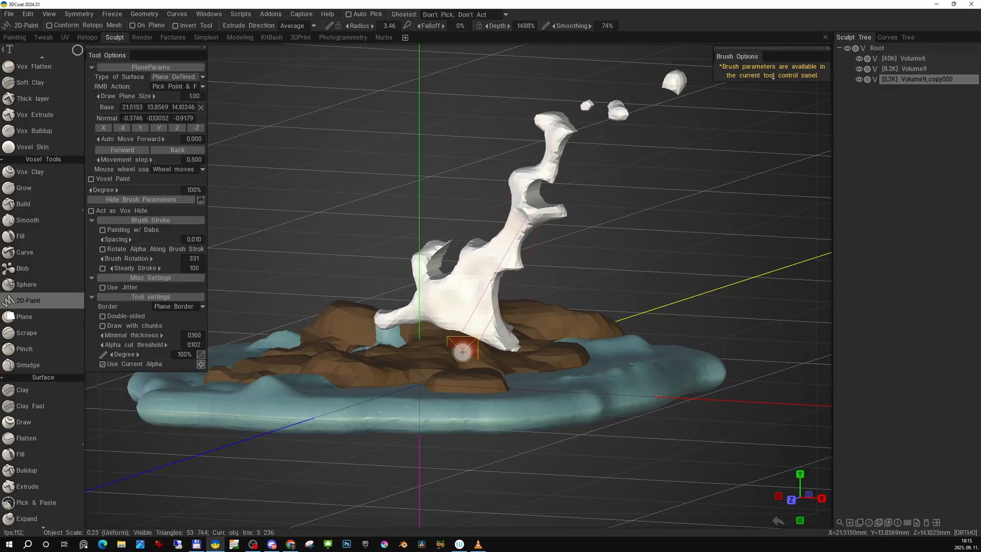
left_click_drag(621, 374, 615, 375)
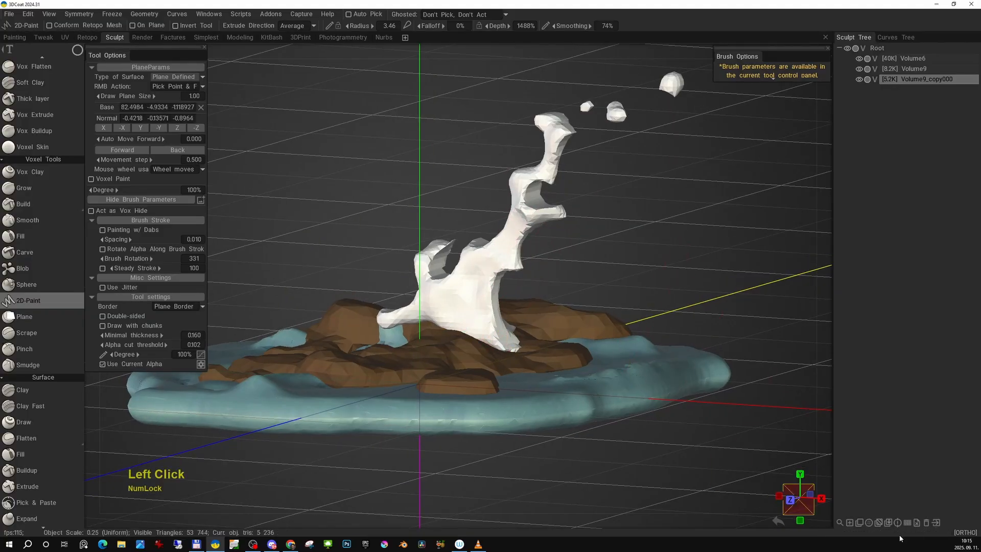
- Add an empty voxel layer after the rock layer and set its flat-shaded shader color to a darker brown
left_click(861, 523)
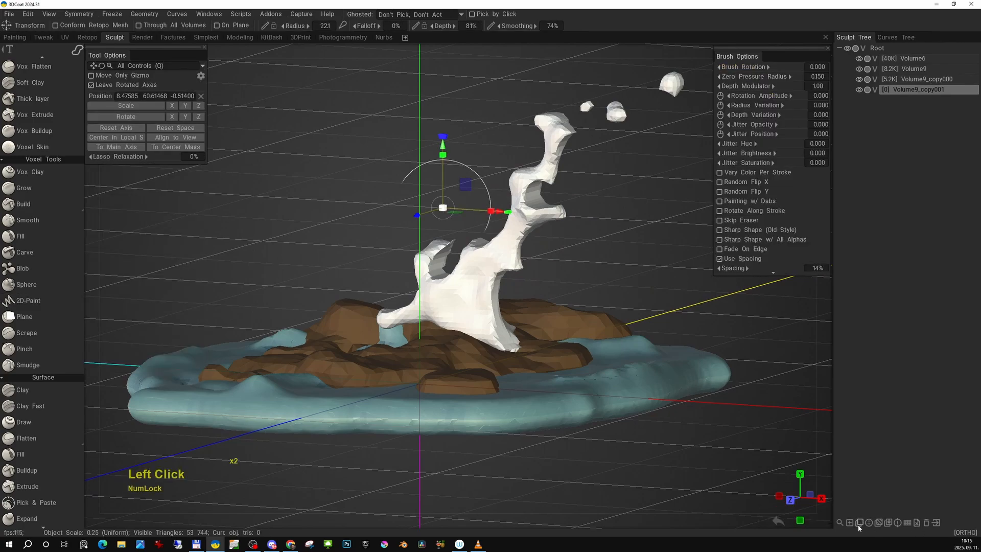
left_click(871, 524)
left_click(693, 124)
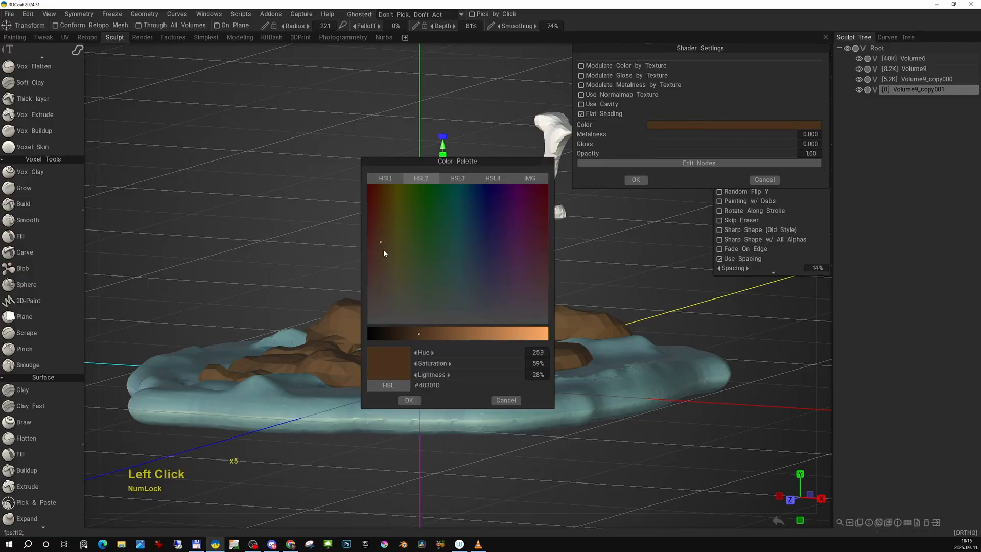
left_click_drag(418, 332, 415, 332)
left_click(409, 400)
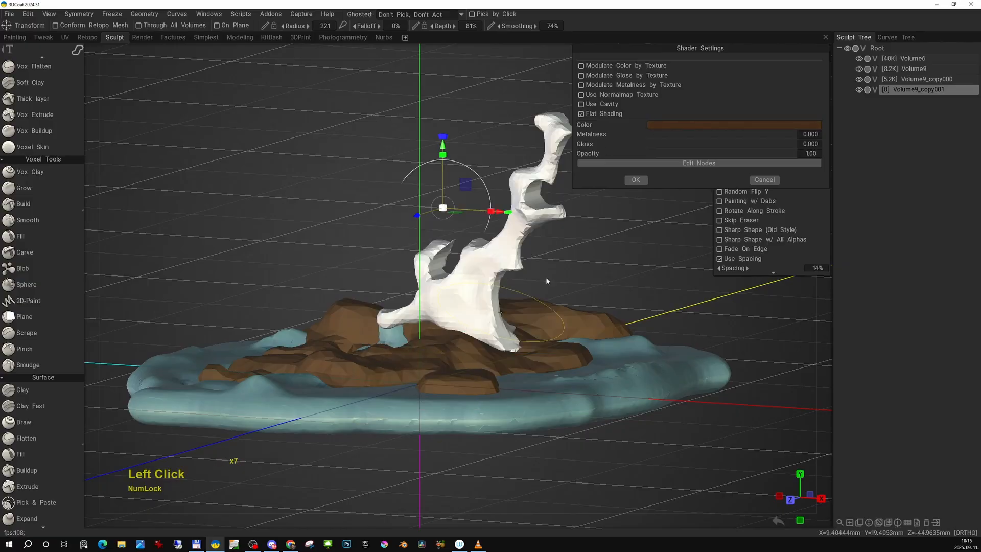
left_click(633, 184)
- Activate 2D-Paint on the new dark brown layer and switch it to the freehand brush stroke mode
right_click_drag(394, 291, 460, 306, "alt")
middle_click_drag(460, 307, 475, 314, "alt")
left_click_drag(483, 322, 490, 312, "alt")
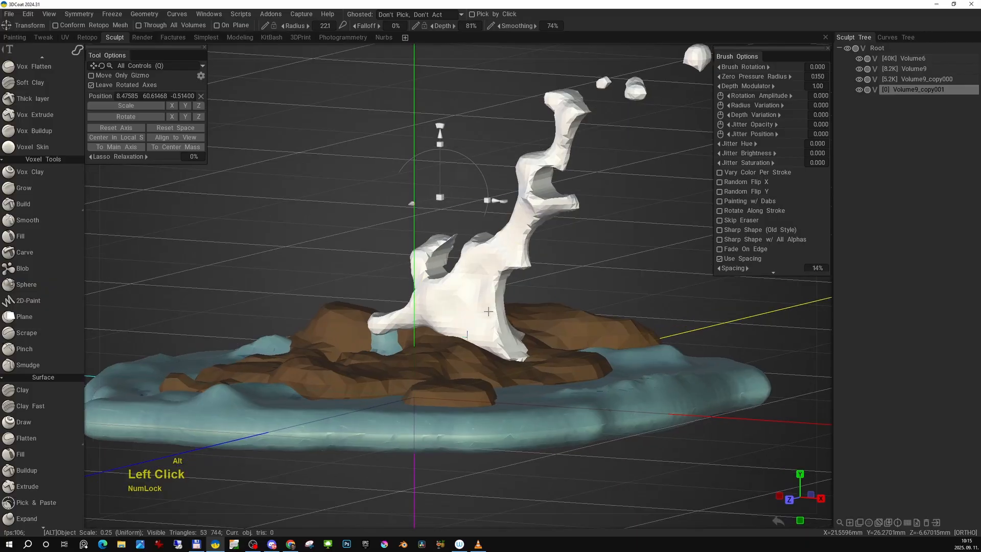
key("space")
left_click(520, 188)
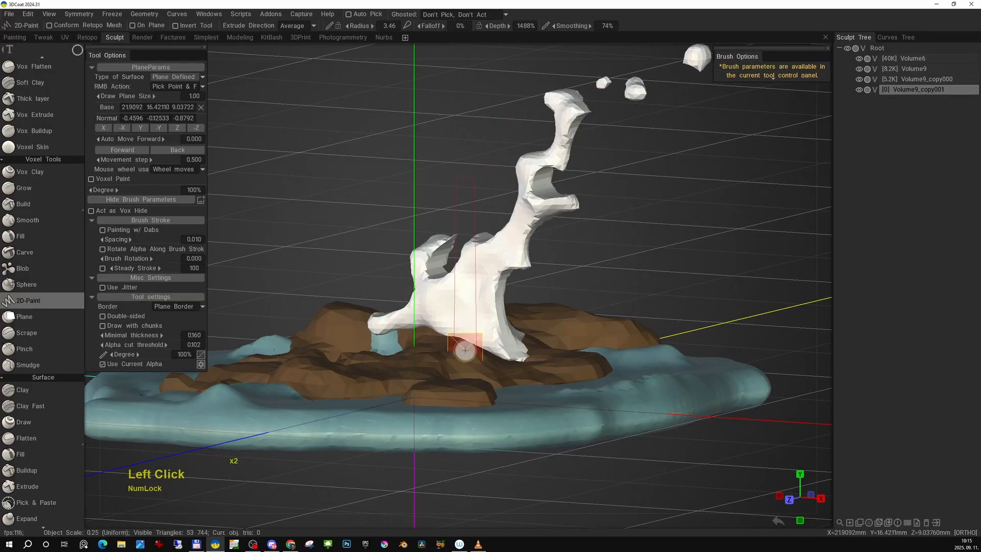
key("e")
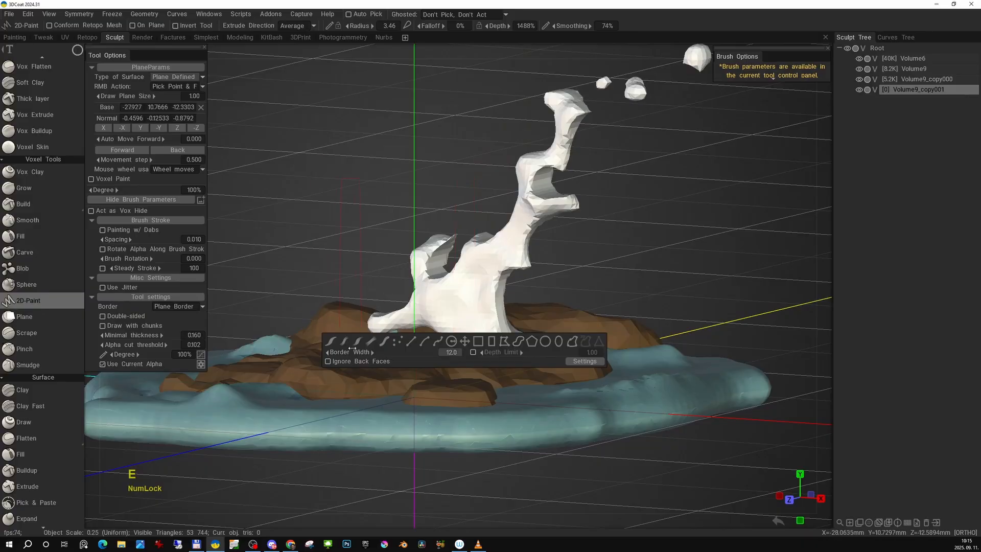
left_click(332, 342)
- Paint thin brown sticks freehand across the rocks all around the column's foot
left_click(469, 357)
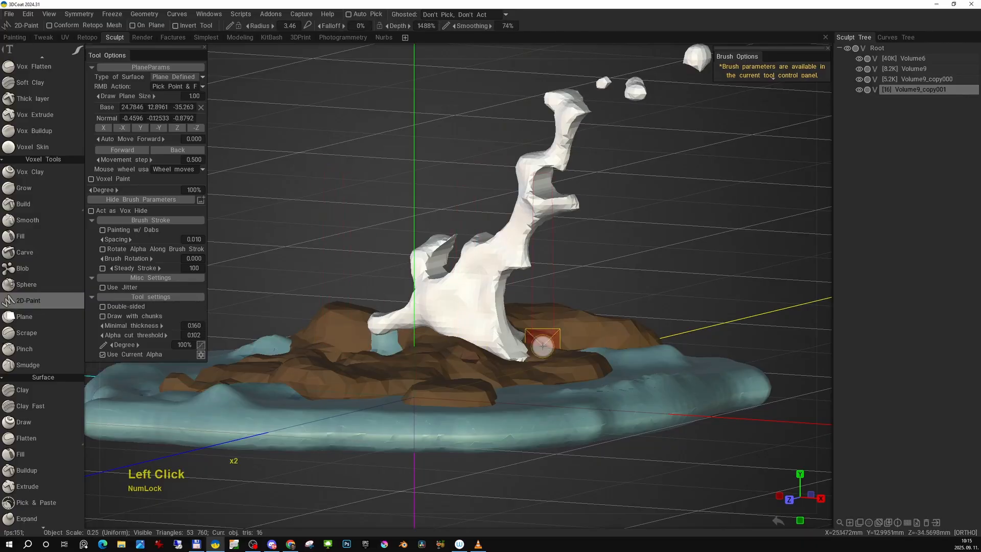
left_click_drag(543, 347, 358, 328, "alt")
mouse_move(481, 343)
left_mouse_down("alt")
mouse_move(506, 324)
mouse_move(642, 322)
mouse_move(581, 342)
mouse_move(412, 325)
mouse_move(558, 344)
mouse_move(418, 340)
mouse_move(460, 341)
mouse_move(498, 325)
mouse_move(595, 384)
mouse_move(589, 418)
mouse_move(574, 358)
mouse_move(475, 358)
mouse_move(641, 351)
left_mouse_up("alt")
left_click(456, 346)
left_click(464, 361)
left_click(500, 366)
middle_click_drag(642, 351, 558, 338, "alt")
left_click_drag(558, 338, 602, 365, "alt")
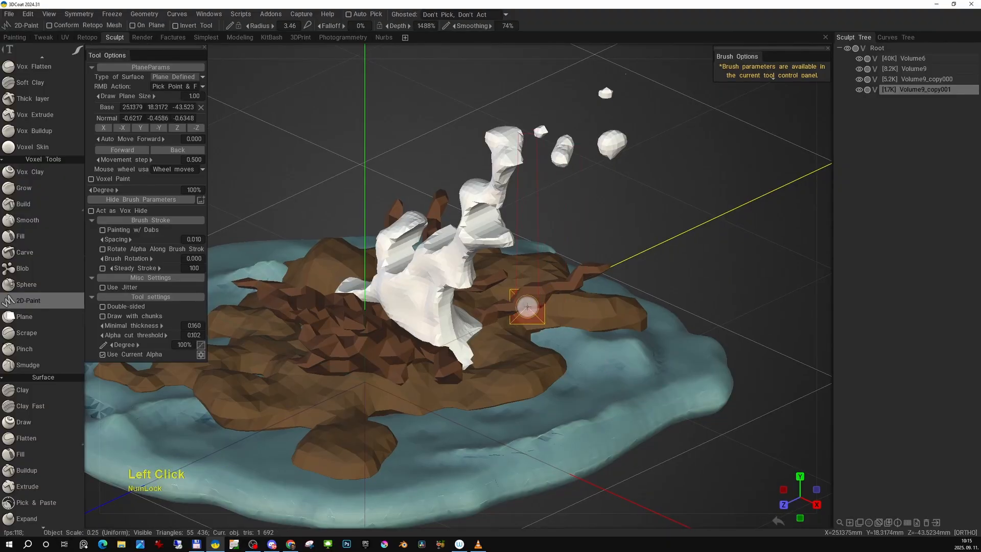
- Resample the stick layer to a higher density with Smooth resampling quality, and clear the painted sticks from it
key("space")
left_click(376, 503)
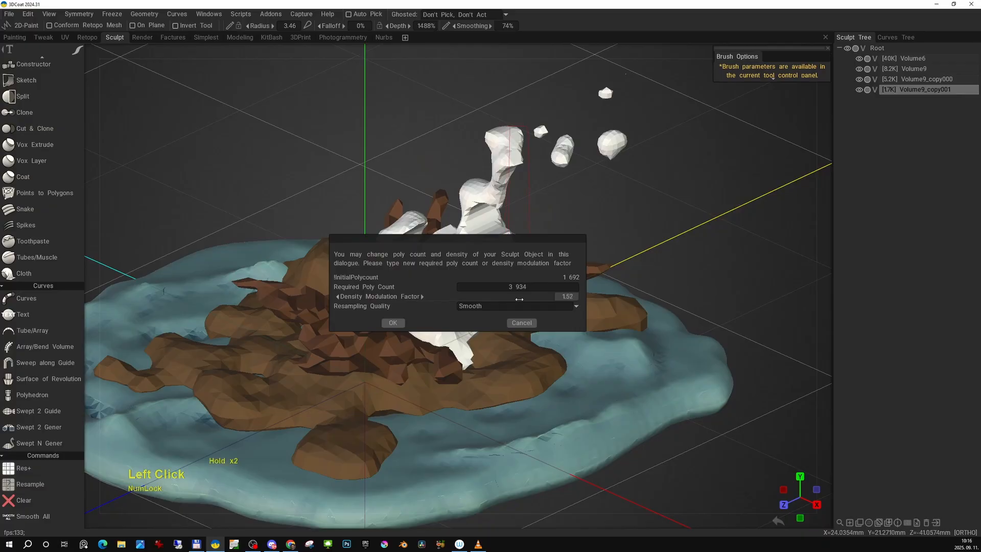
left_click(393, 323)
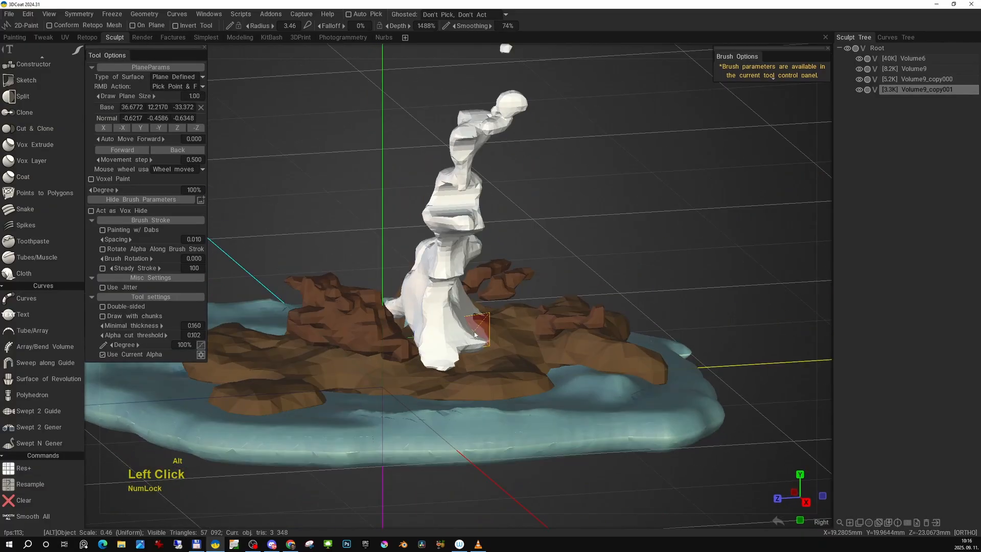
key("x")
- Paint trial sticks radiating outward from the column's foot over the rocks
left_click_drag(479, 329, 373, 322, "alt")
left_click(465, 343)
mouse_move(510, 336)
left_mouse_down("alt")
mouse_move(431, 370)
mouse_move(410, 353)
mouse_move(442, 333)
left_mouse_up("alt")
left_click(418, 357)
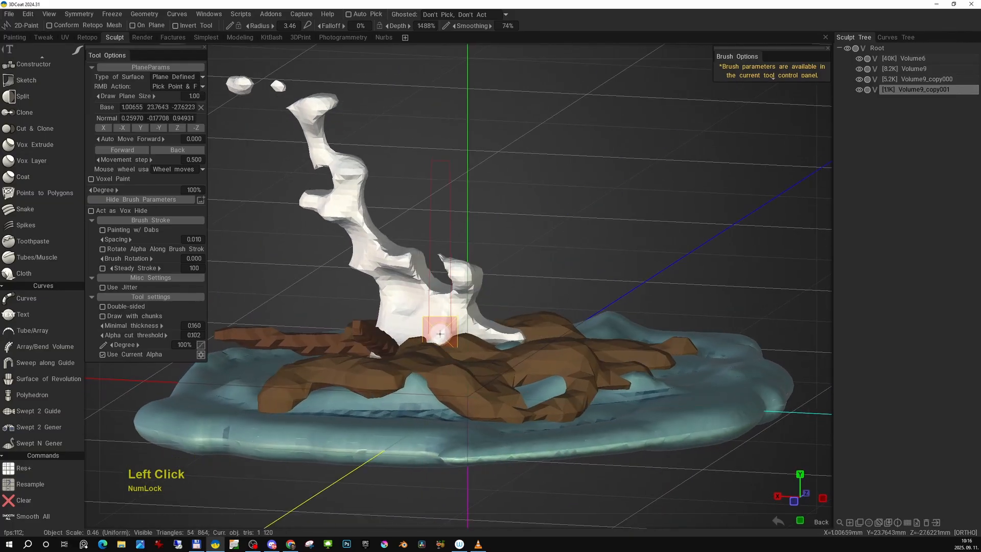
- Enlarge the 2D-Paint brush radius to 7.57 and paint a thicker trial log beside the column's foot
right_click_drag(437, 360, 434, 387)
right_click_drag(447, 343, 472, 353)
left_click(447, 344)
left_click_drag(493, 360, 424, 375, "alt")
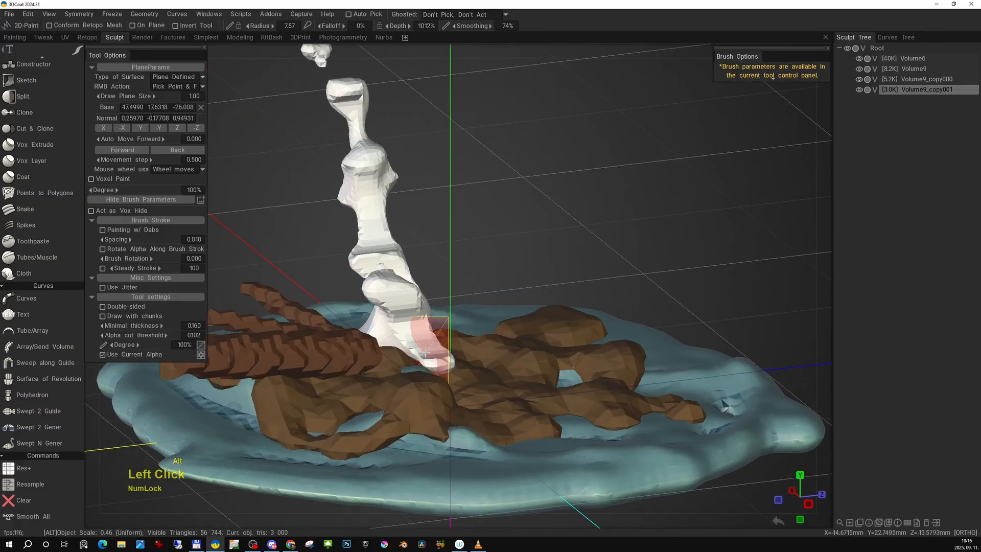
right_click_drag(422, 373, 421, 381)
right_click_drag(420, 481, 418, 483)
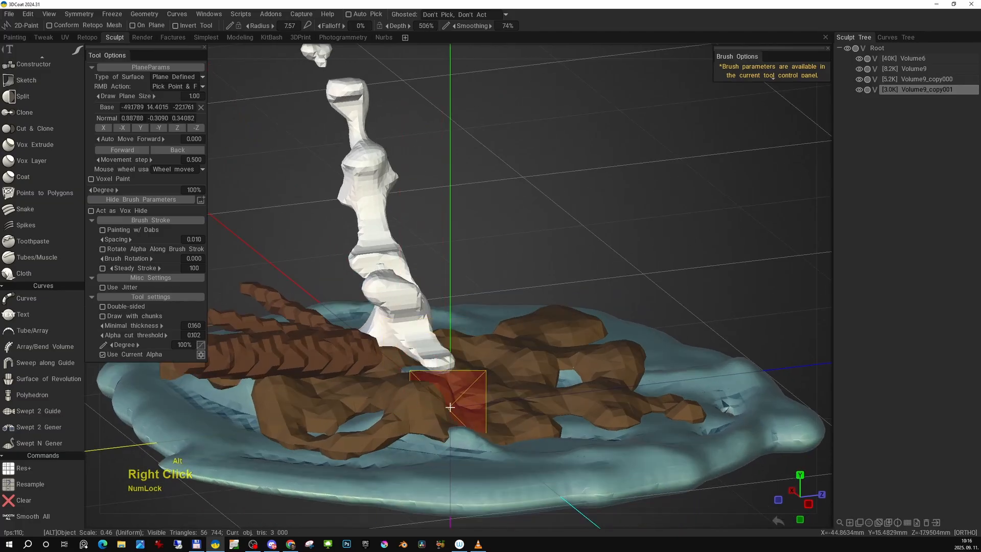
mouse_move(450, 403)
left_mouse_down("alt")
mouse_move(480, 398)
mouse_move(487, 385)
left_mouse_up("alt")
middle_click_drag(488, 384, 516, 391, "alt")
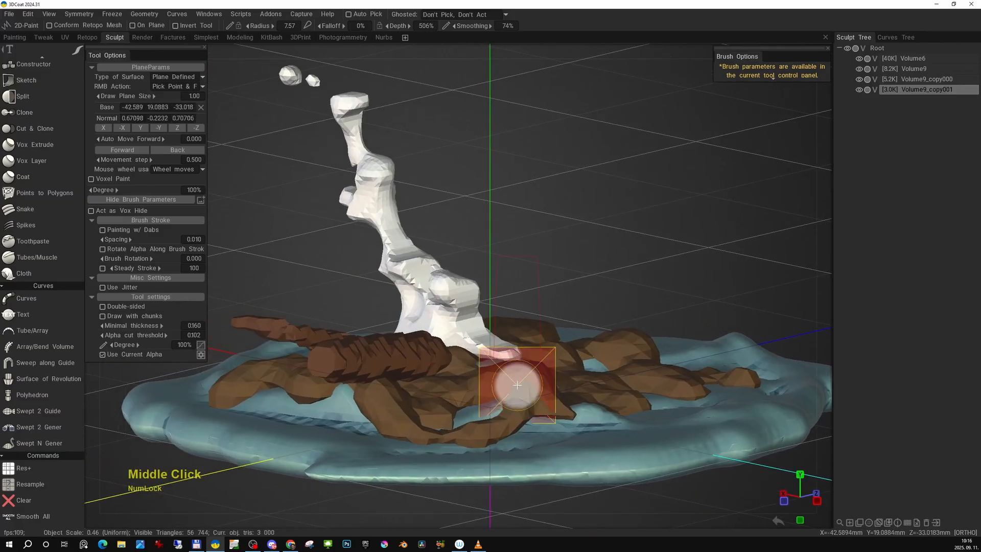
- Increase the log layer's voxel resolution with Res+ and clear the trial logs from it
key("space")
left_click(346, 512)
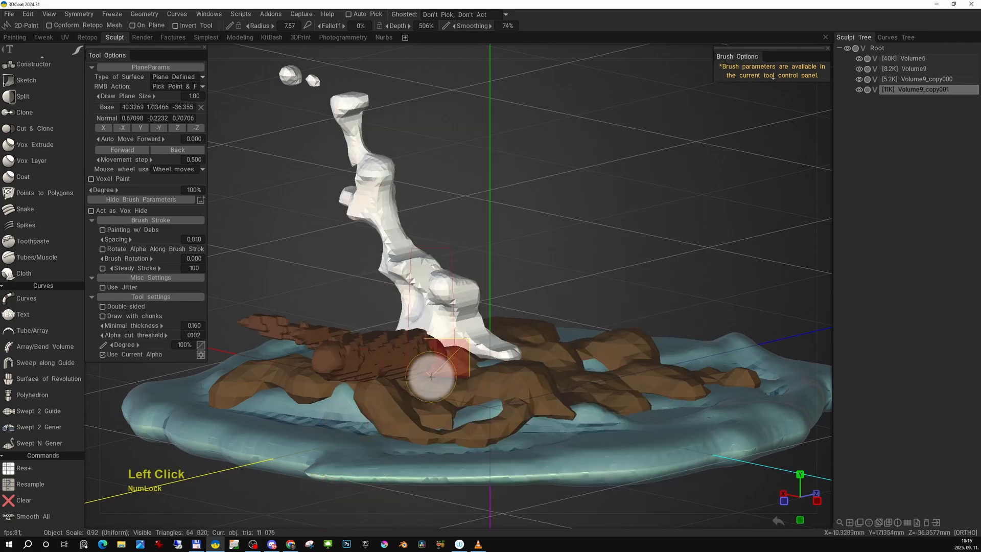
mouse_move(478, 369)
left_mouse_down("alt")
mouse_move(441, 355)
mouse_move(469, 369)
mouse_move(516, 370)
mouse_move(524, 356)
left_mouse_up("alt")
key("x")
- Paint thick logs radiating outward from the column's foot while working around its first side
left_click(450, 368)
left_click(508, 355)
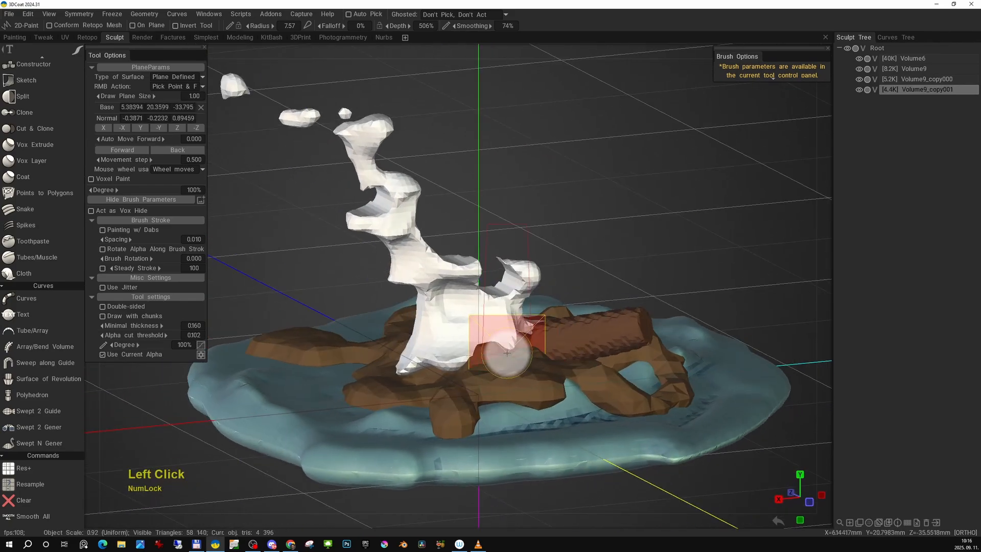
left_click_drag(460, 351, 547, 361, "alt")
left_click(477, 352)
left_click(495, 358)
left_click(481, 354)
left_click_drag(468, 373, 511, 388, "alt")
left_click(467, 361)
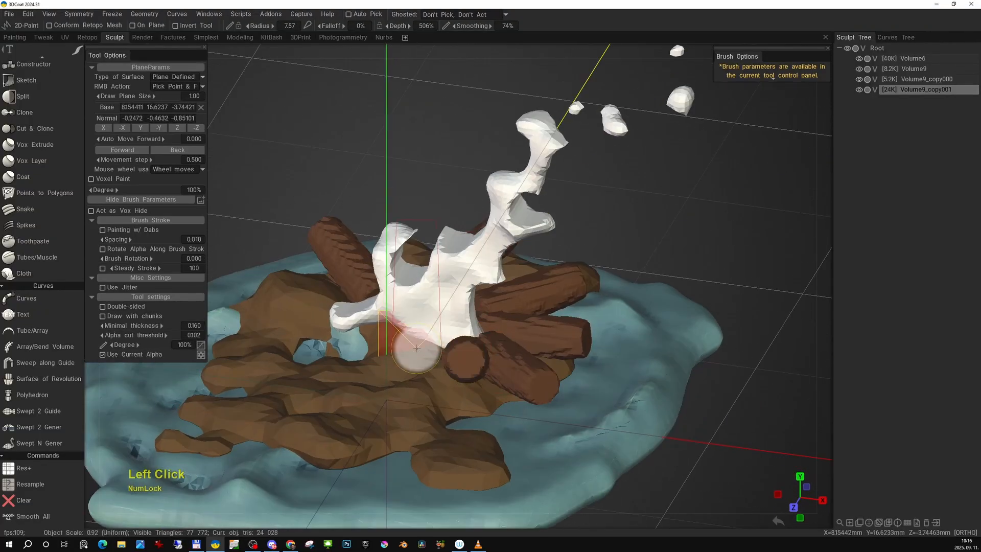
- Paint more thick logs on the remaining sides to complete the ring around the column's foot
left_click(421, 360)
left_click_drag(419, 363, 460, 345, "alt")
left_click(418, 348)
left_click(384, 356)
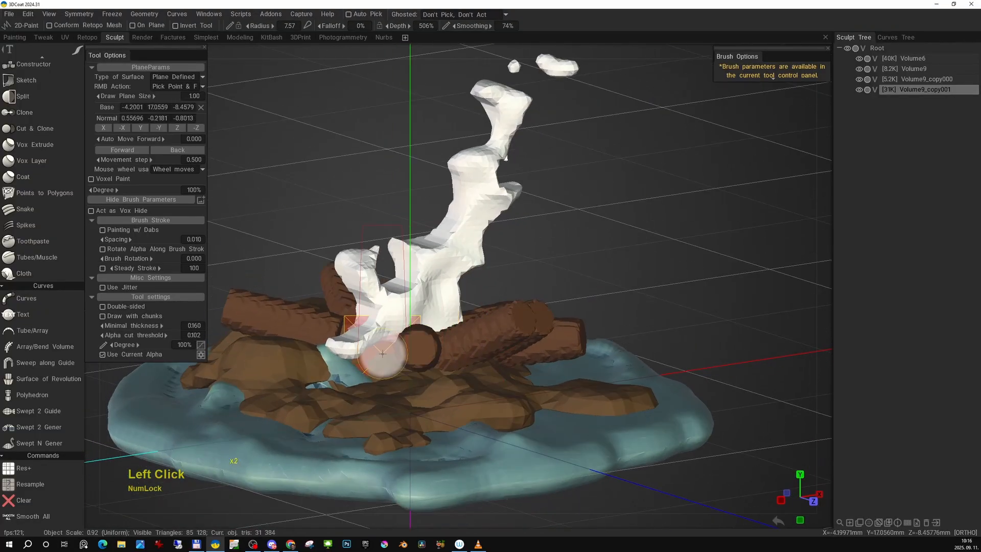
left_click_drag(384, 355, 571, 356, "alt")
left_click(413, 352)
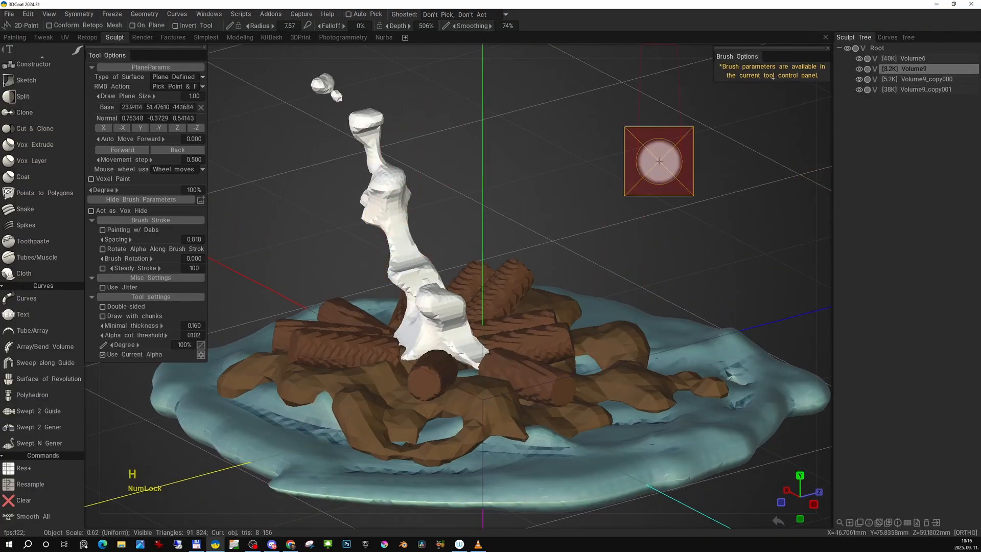
- Hide the white column layer to expose the ring of logs from above
left_click(859, 68)
right_click_drag(602, 250, 571, 315, "alt")
left_click_drag(571, 315, 588, 358, "alt")
middle_click_drag(588, 358, 541, 324, "alt")
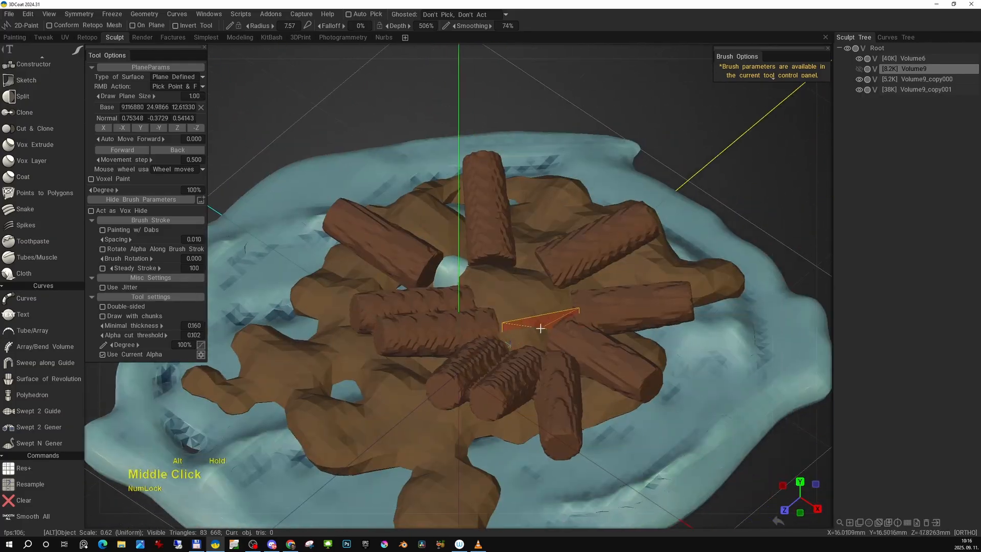
left_click_drag(541, 322, 568, 305, "alt")
middle_click_drag(568, 305, 540, 303, "alt")
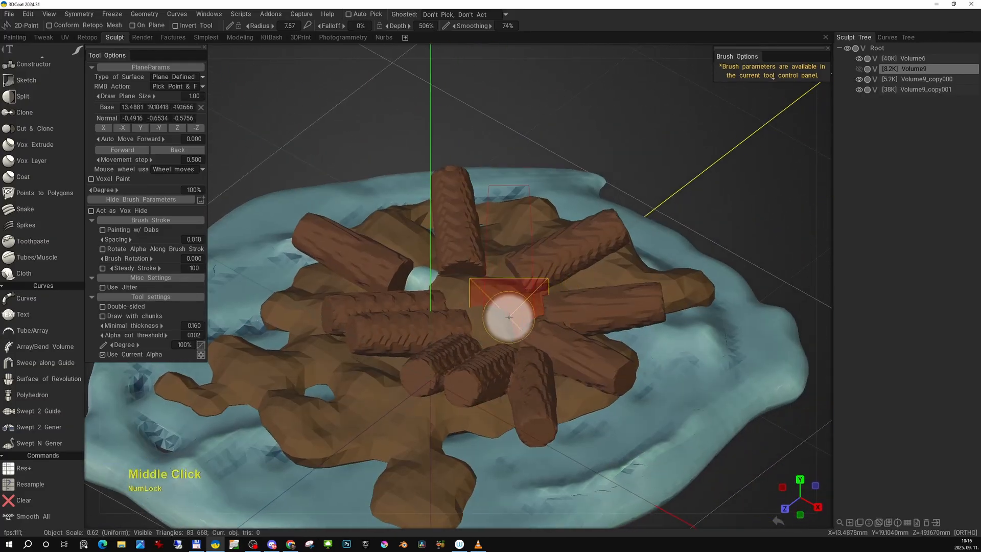
- Select the log layer and clear all painted logs from it
key("x")
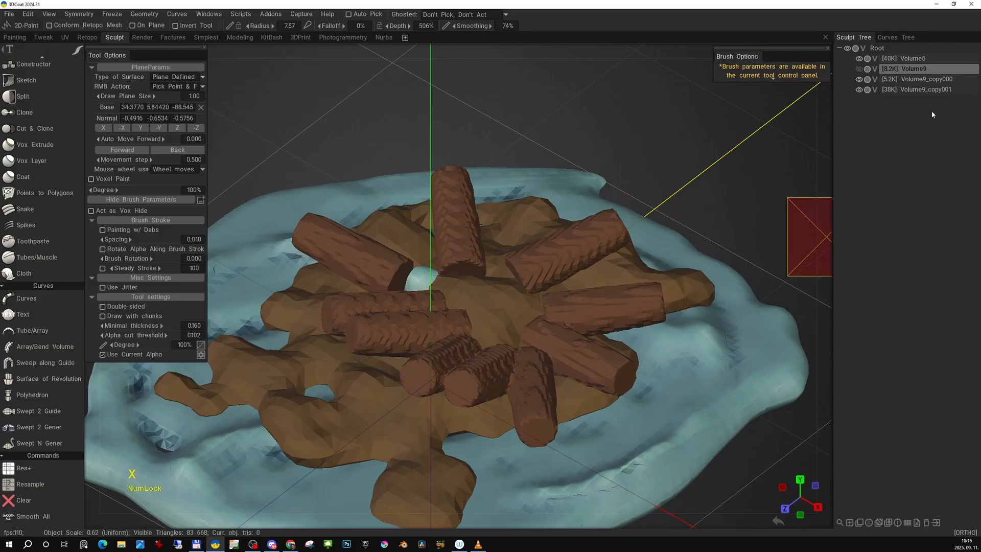
left_click(905, 90)
middle_click_drag(605, 259, 615, 258)
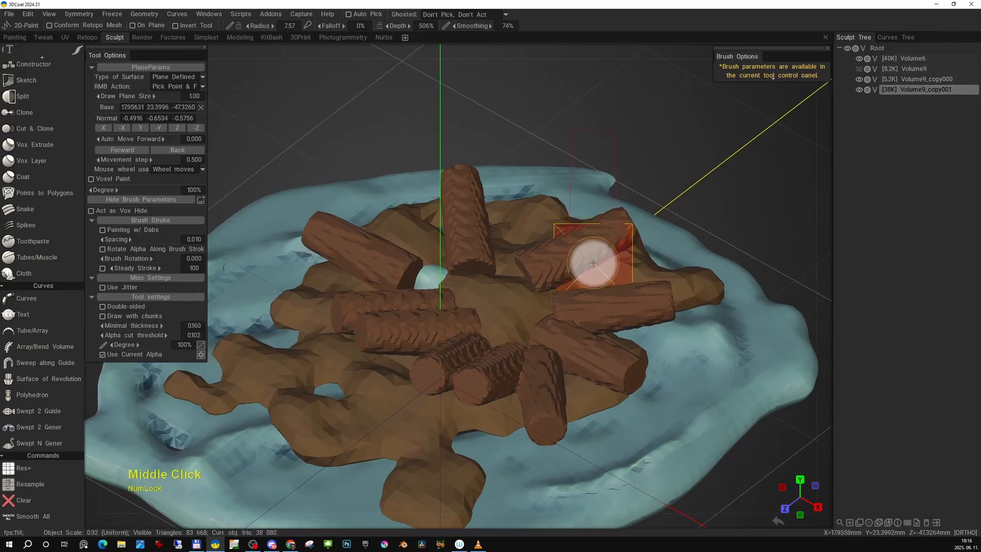
key("x")
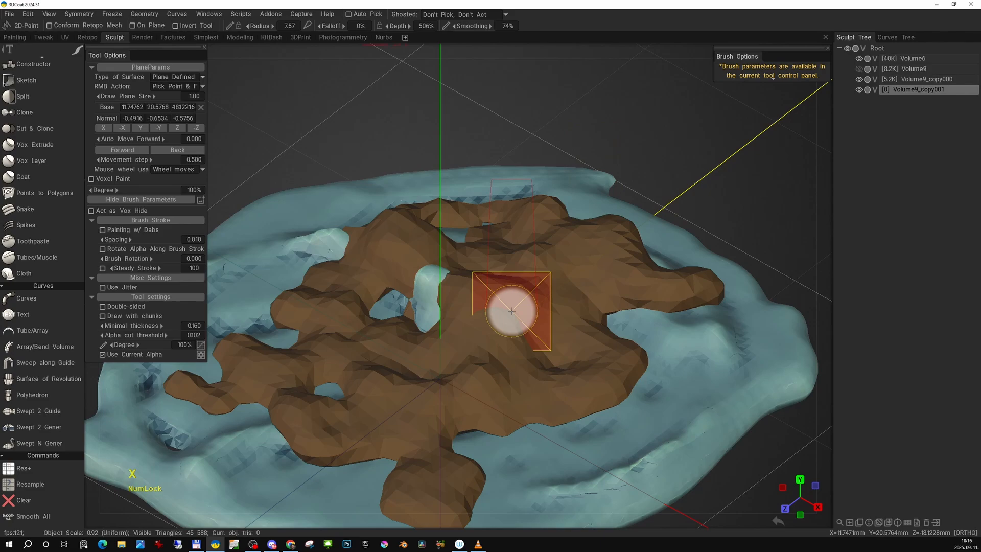
- Hide the brown rock layer and make the empty log layer active above the bare ground base
key("h")
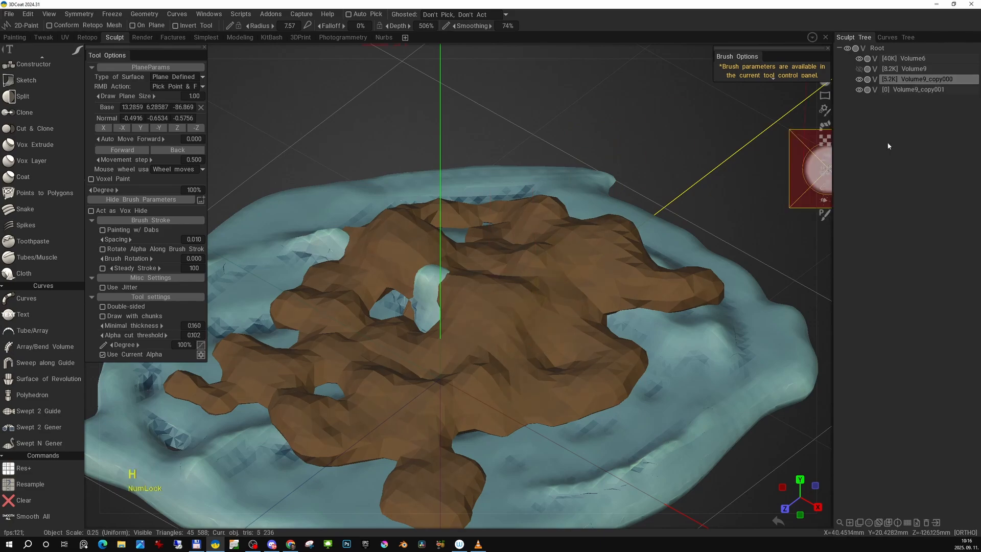
left_click(859, 80)
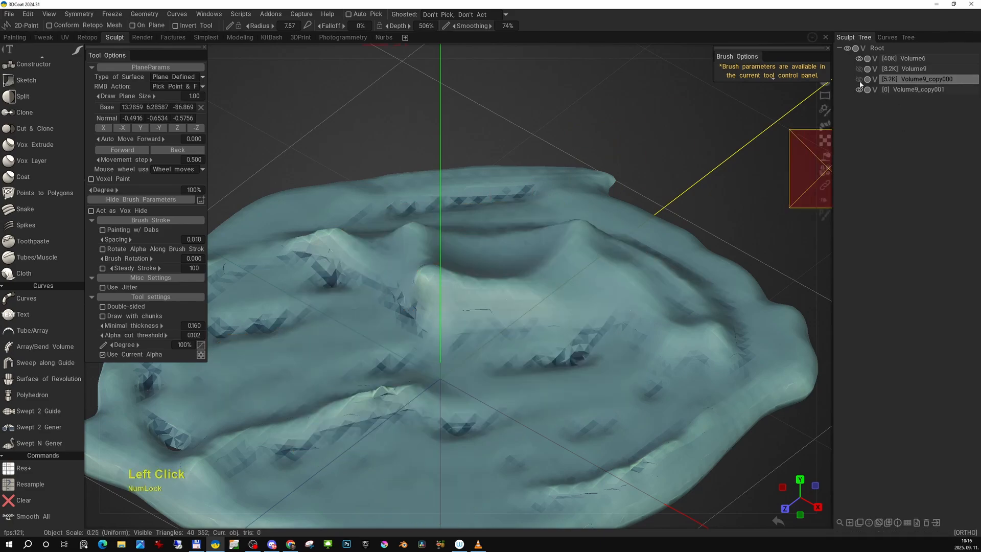
left_click(915, 90)
middle_click_drag(592, 265, 647, 223, "alt")
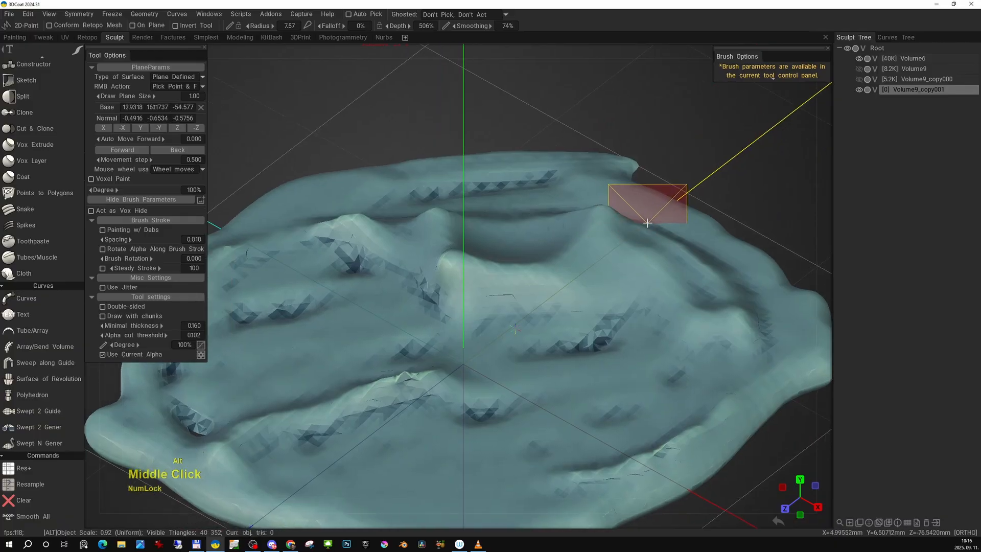
- Paint the first thick logs over the middle of the bare ground base on the empty log layer
left_click_drag(540, 280, 535, 250, "alt")
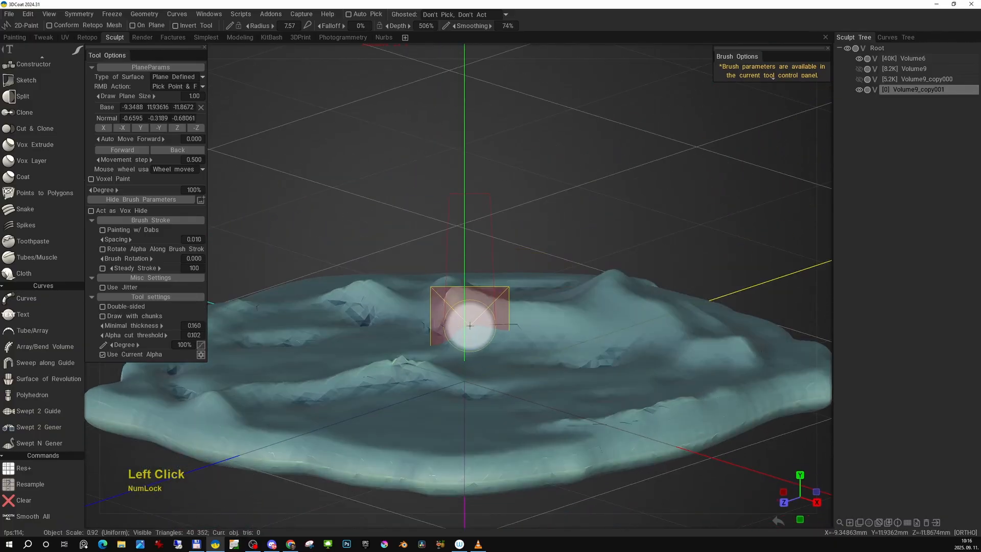
left_click(476, 326)
left_click_drag(477, 326, 527, 337, "alt")
left_click_drag(415, 345, 532, 345, "alt")
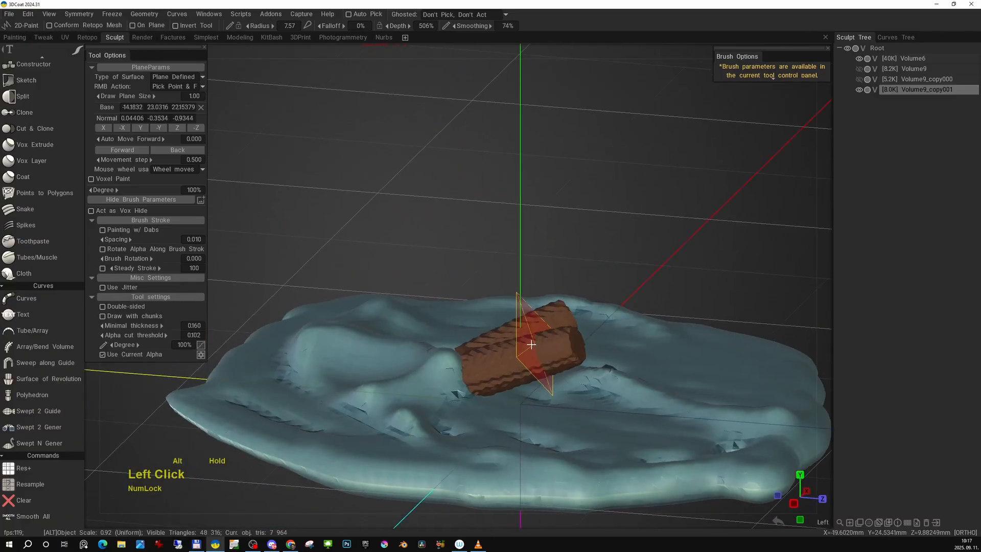
left_click_drag(456, 376, 672, 361, "alt")
left_click(572, 348)
middle_click_drag(672, 360, 547, 353, "alt")
left_click_drag(547, 354, 594, 354, "alt")
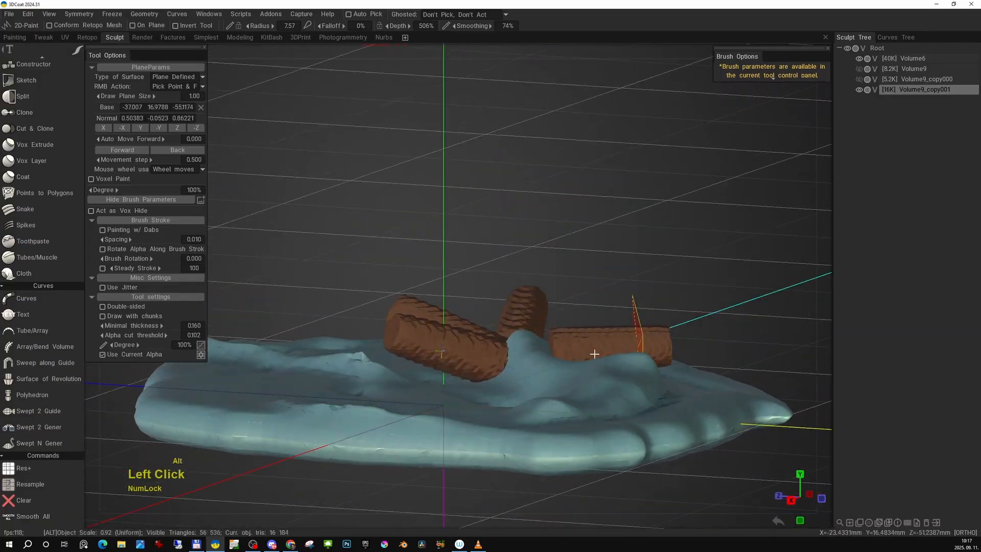
- Add more thick logs on the remaining sides to form a star-shaped pile around the centre of the base
left_click_drag(535, 379, 591, 348, "alt")
left_click_drag(480, 379, 615, 354, "alt")
left_click(546, 354)
middle_click_drag(615, 354, 573, 344, "alt")
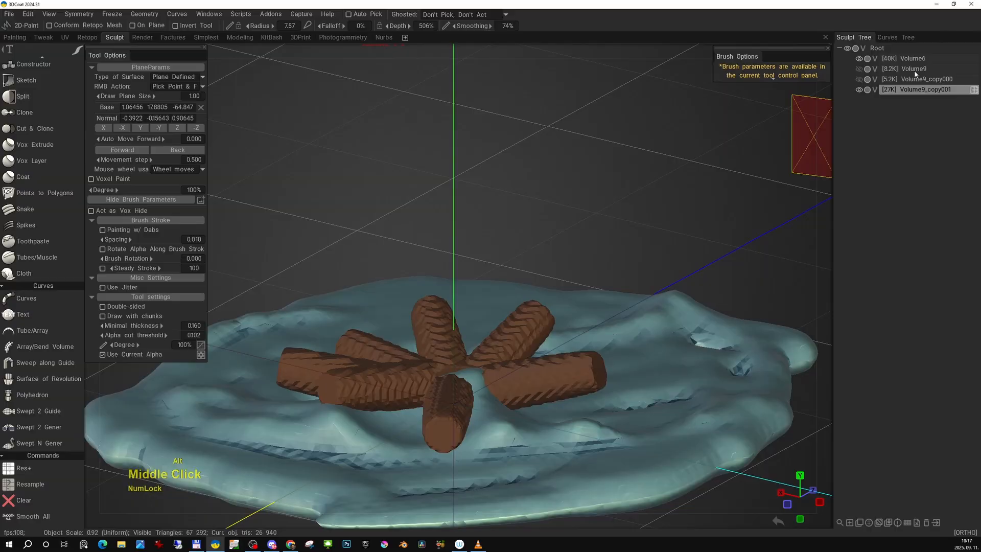
- Show the white flame layer and paint another log at its foot
left_click(859, 68)
left_click_drag(537, 318, 622, 330, "alt")
left_click(403, 352)
right_click(624, 345, "alt")
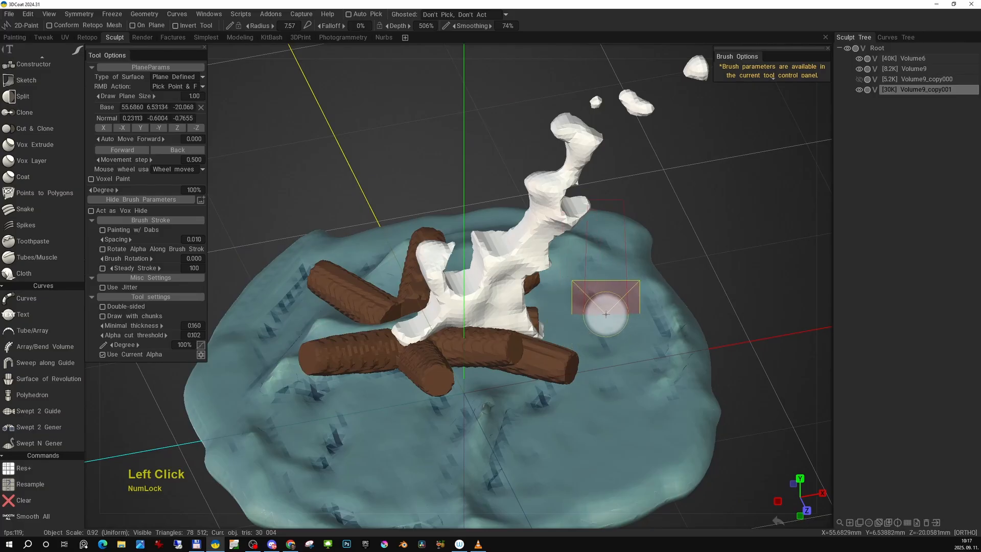
- Examine the arrangement of logs around the flame from above, the front and the side
double_click(612, 346)
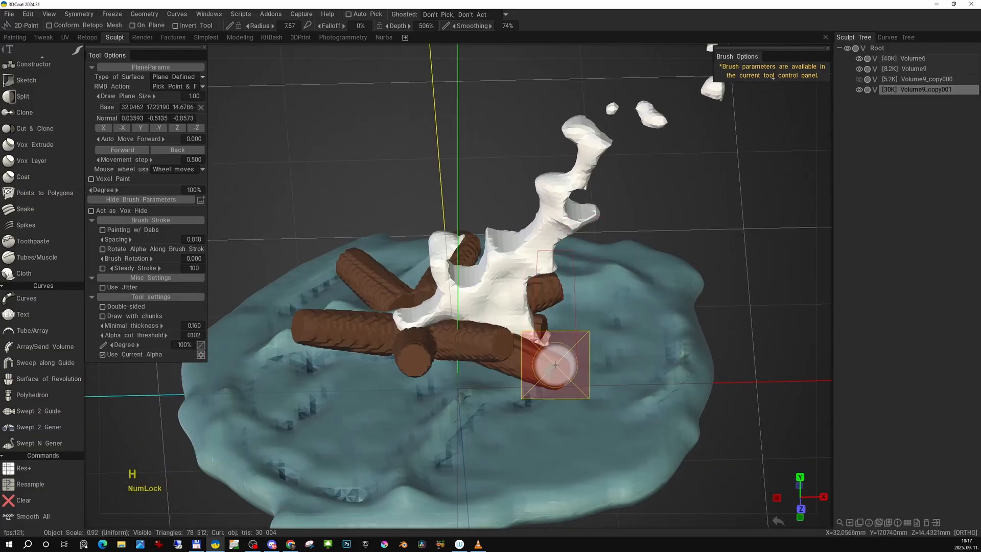
middle_click_drag(589, 373, 620, 339, "alt")
right_click_drag(620, 338, 633, 350, "alt")
middle_click_drag(633, 350, 628, 327, "alt")
right_click_drag(628, 327, 612, 320, "alt")
right_click_drag(690, 331, 647, 318, "alt")
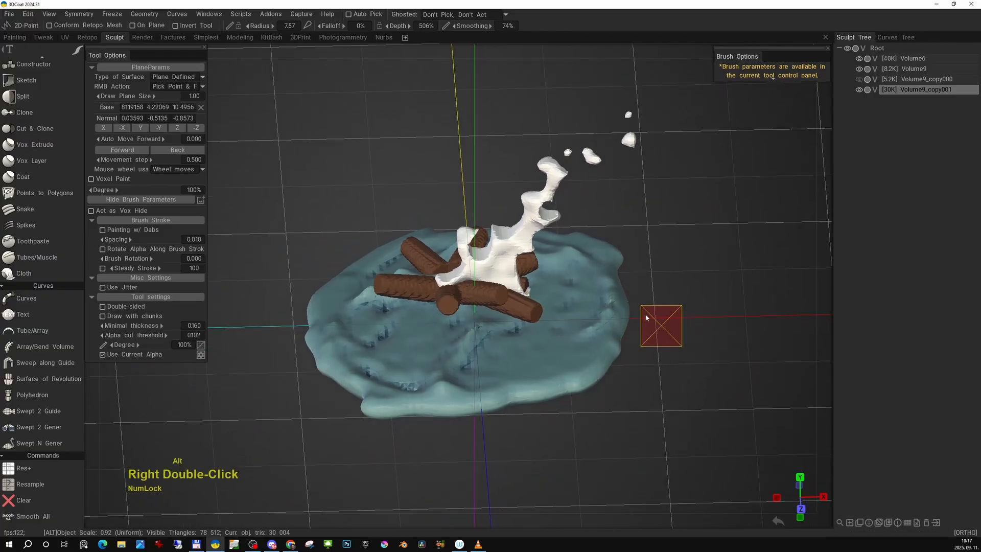
middle_click_drag(647, 318, 605, 343, "alt")
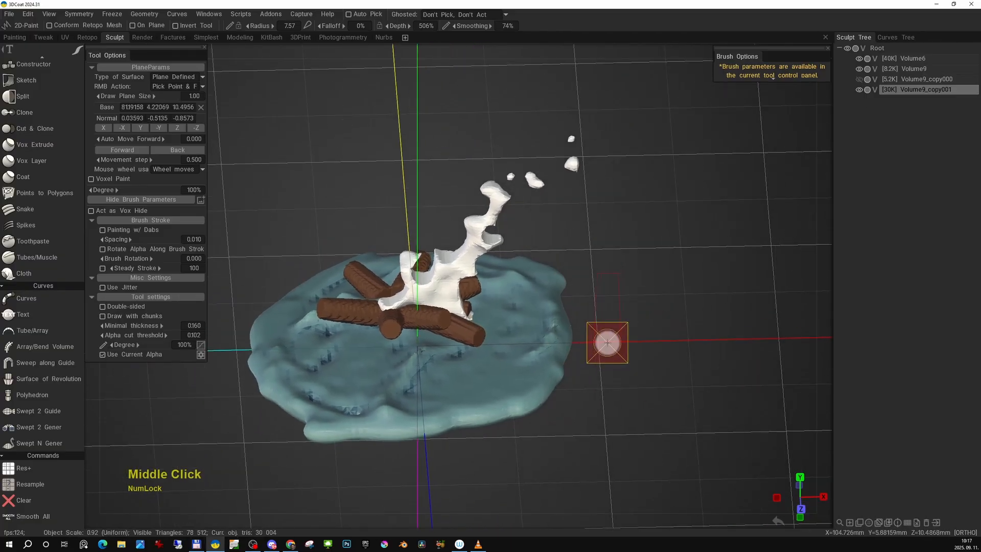
middle_click_drag(528, 350, 593, 328, "alt")
right_click_drag(594, 328, 635, 346, "alt")
left_click_drag(636, 346, 624, 324, "alt")
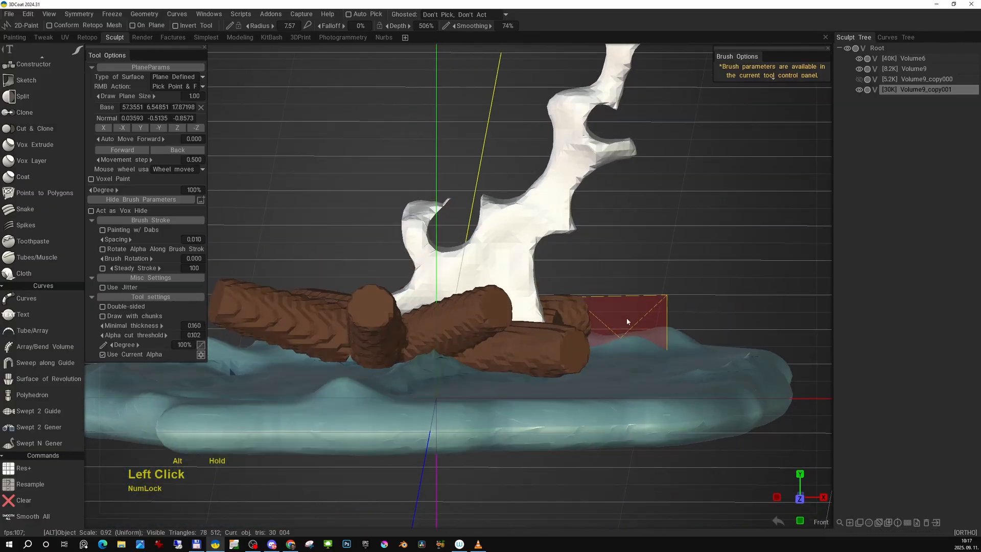
middle_click_drag(624, 324, 670, 340, "alt")
left_click_drag(670, 340, 675, 331, "alt")
right_click_drag(676, 330, 691, 337, "alt")
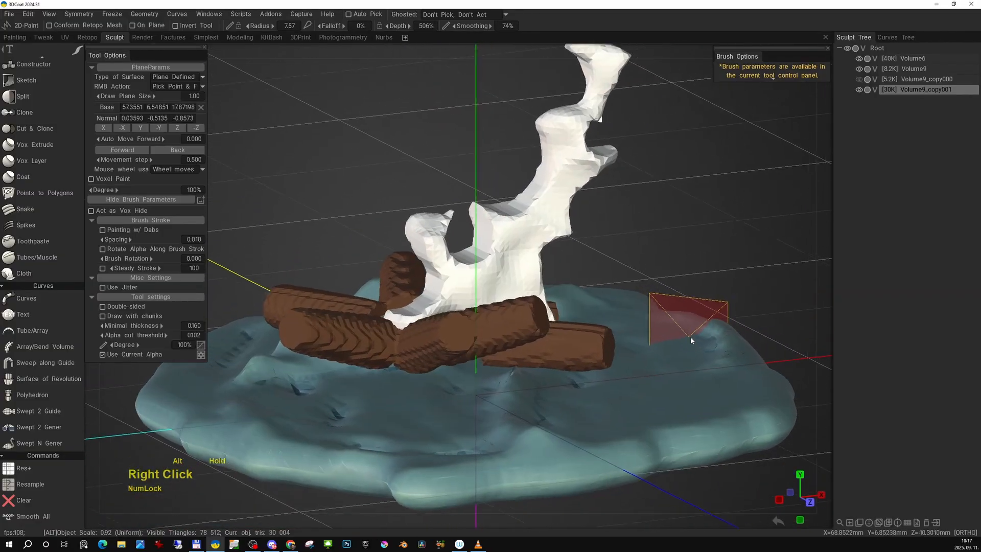
left_click_drag(691, 336, 672, 334, "alt")
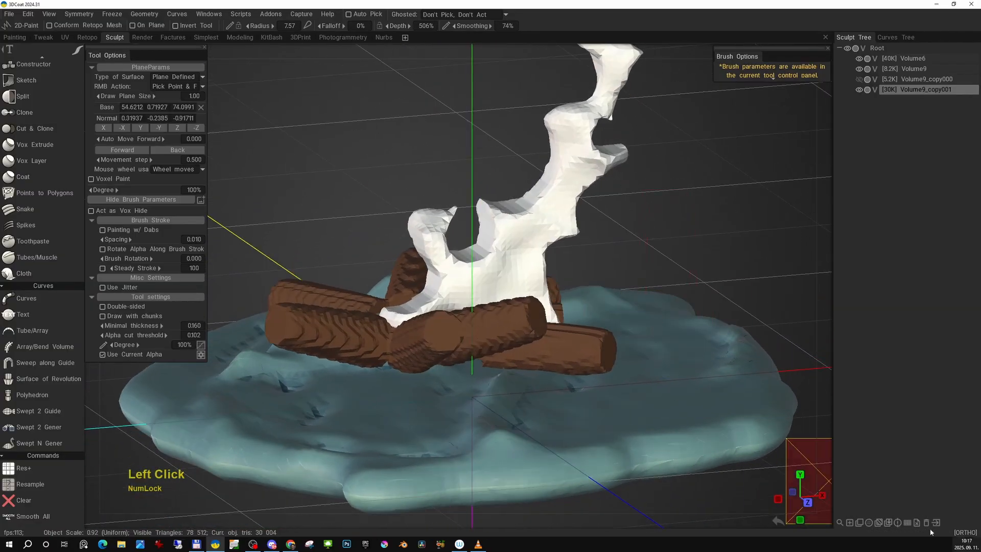
- Increase the voxel density of the log layer and clear the painted logs from it
left_click(908, 523)
mouse_move(588, 399)
left_mouse_down("alt")
mouse_move(613, 389)
mouse_move(639, 431)
mouse_move(628, 454)
mouse_move(639, 413)
mouse_move(701, 407)
mouse_move(710, 358)
mouse_move(644, 399)
mouse_move(583, 376)
left_mouse_up("alt")
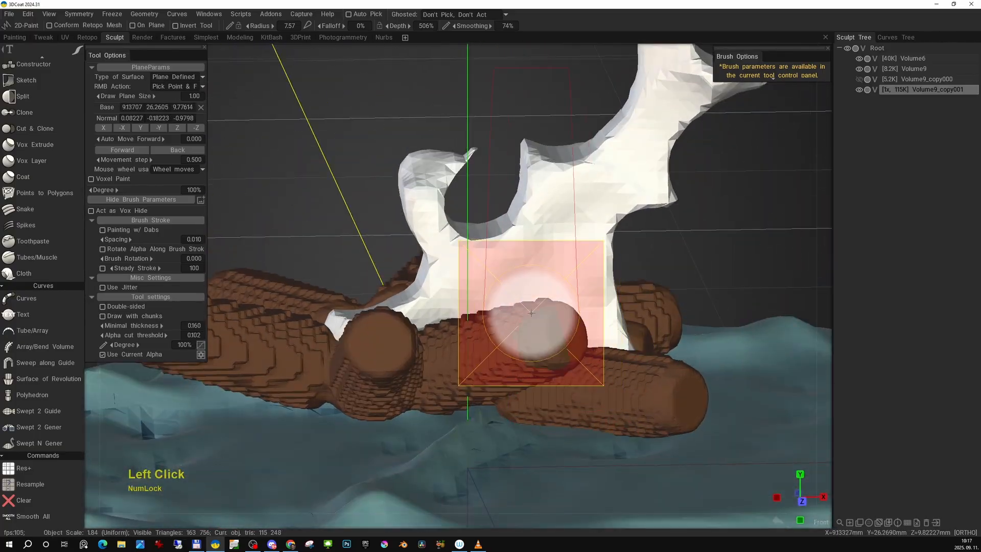
right_click_drag(562, 333, 534, 317, "alt")
middle_click_drag(533, 318, 559, 317, "alt")
mouse_move(560, 318)
left_mouse_down("alt")
mouse_move(532, 328)
mouse_move(574, 328)
mouse_move(547, 333)
left_mouse_up("alt")
right_click_drag(547, 333, 551, 336, "alt")
left_click_drag(551, 336, 541, 338, "alt")
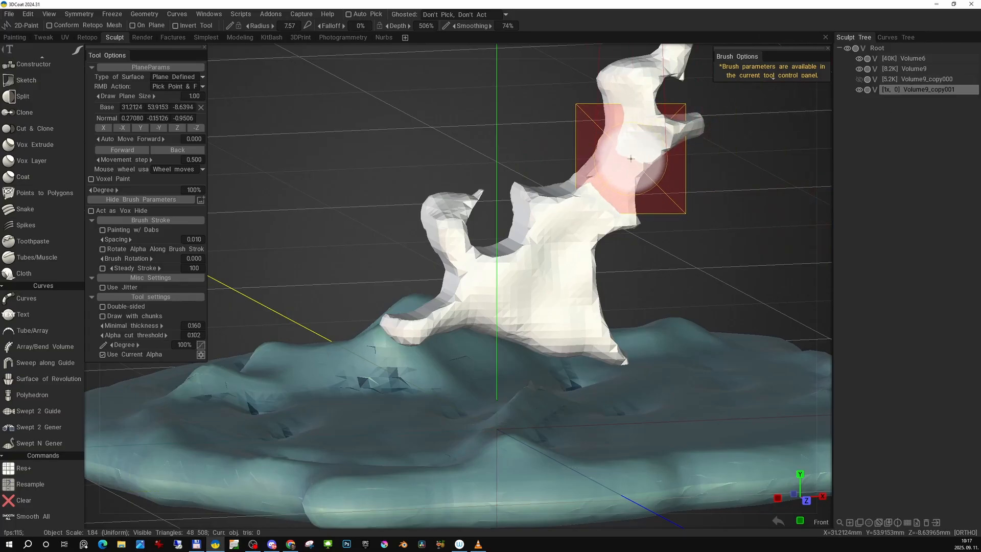
- Hide the white flame layer and rename the empty log layer as logs
left_click(902, 69)
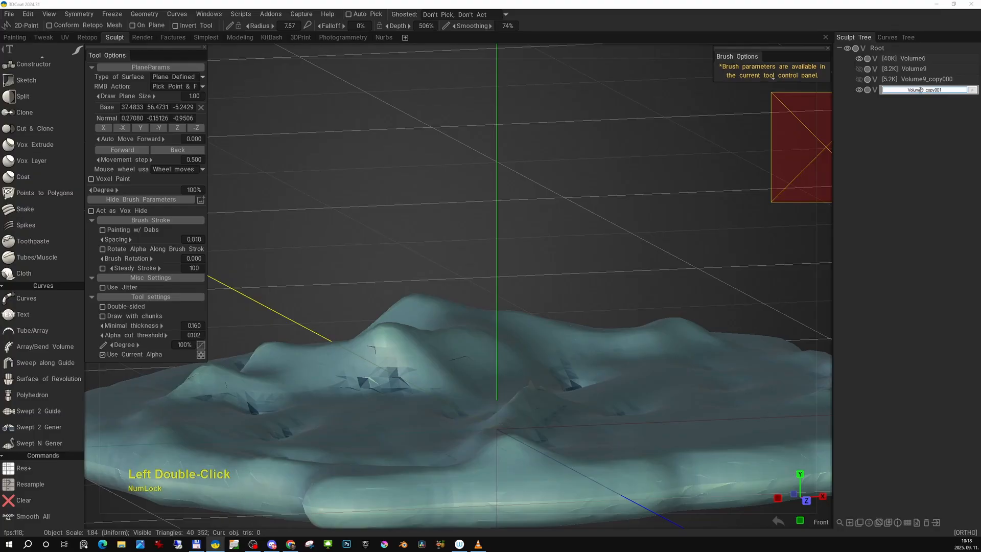
type("logs")
key("Return")
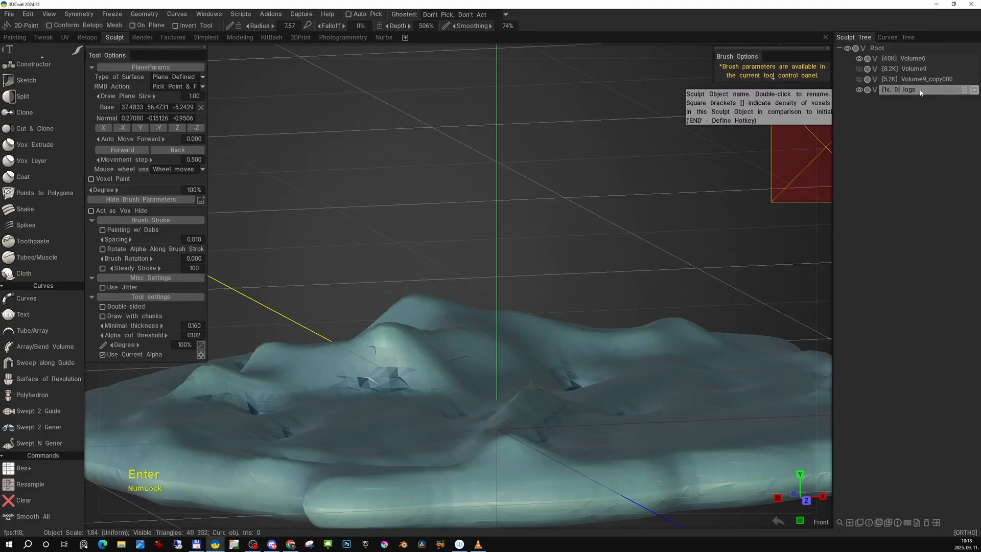
- Enable jitter for the brush stroke and paint a pile of irregular thick logs over the middle of the ground base
middle_click_drag(547, 271, 587, 262)
left_click_drag(587, 262, 612, 292, "alt")
middle_click_drag(612, 293, 605, 301)
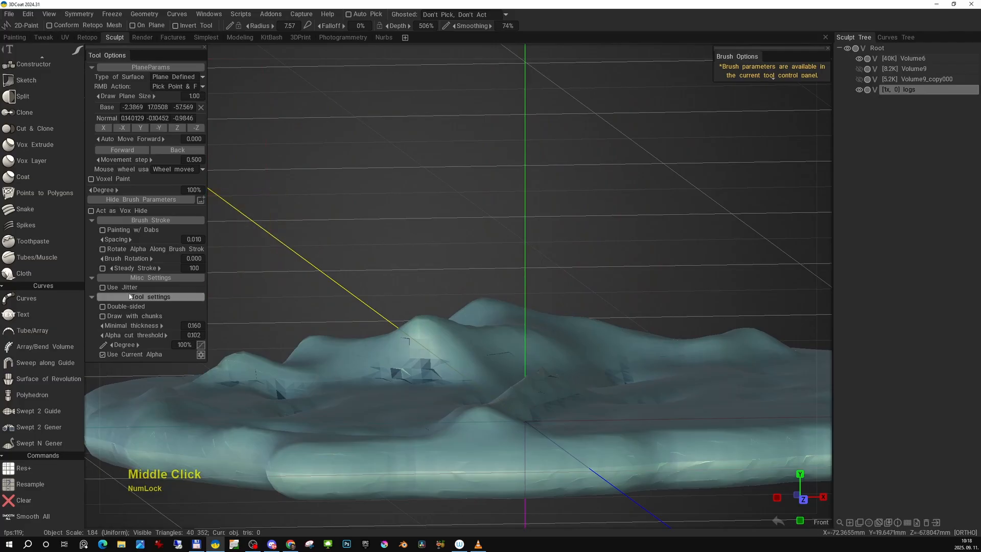
left_click(103, 288)
left_click_drag(443, 338, 480, 352, "alt")
mouse_move(525, 377)
left_mouse_down()
mouse_move(508, 379)
mouse_move(570, 375)
left_mouse_up()
right_click_drag(570, 375, 444, 327, "alt")
middle_click_drag(445, 327, 410, 317, "alt")
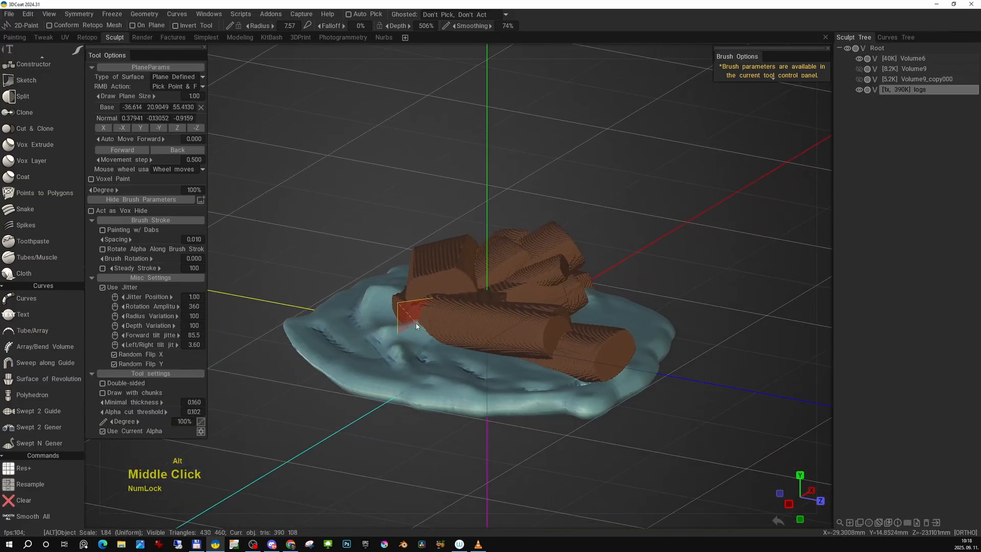
mouse_move(410, 318)
left_mouse_down("alt")
mouse_move(422, 279)
mouse_move(336, 288)
mouse_move(344, 324)
mouse_move(499, 321)
mouse_move(412, 311)
left_mouse_up("alt")
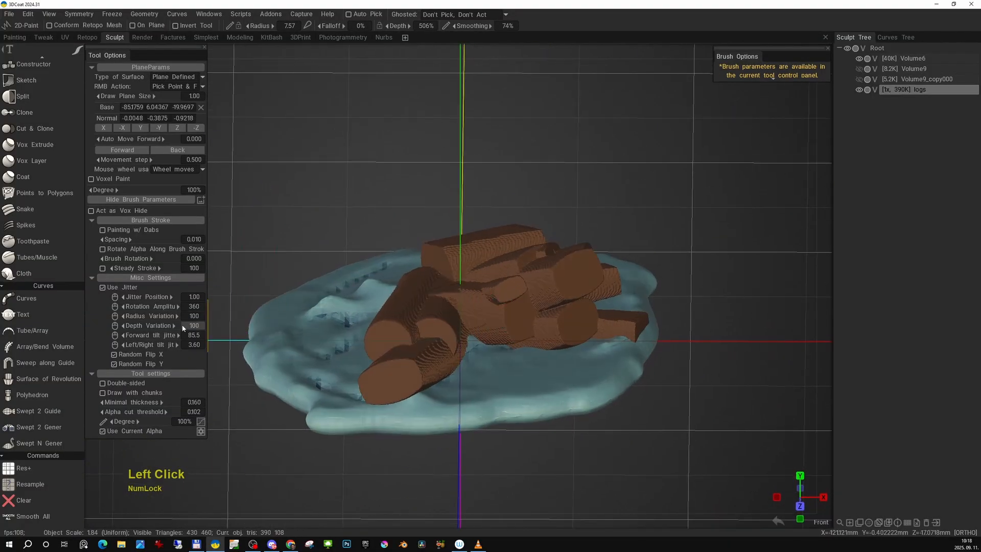
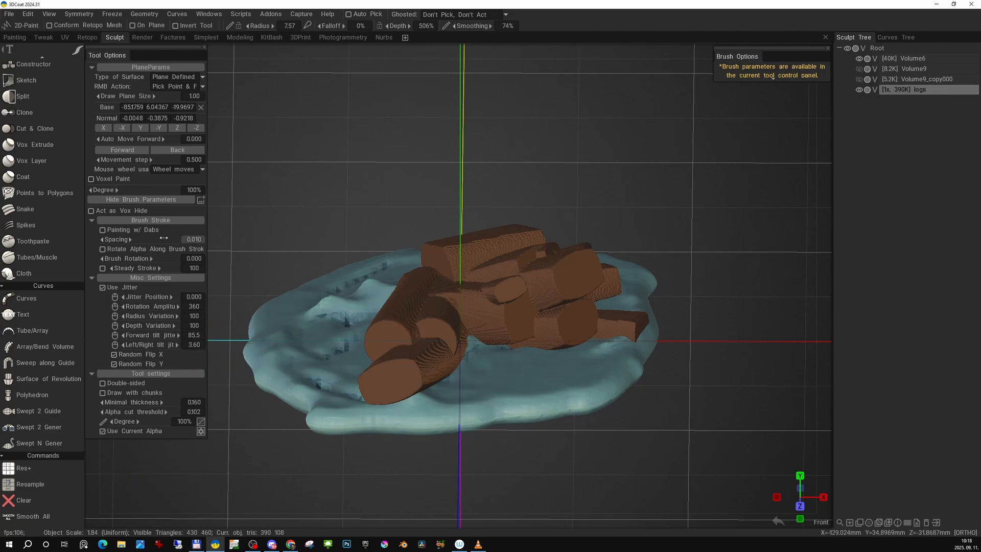
- Clear the log pile and paint a fan of long jittered logs over the middle of the ground base
middle_click_drag(365, 283, 372, 286, "alt")
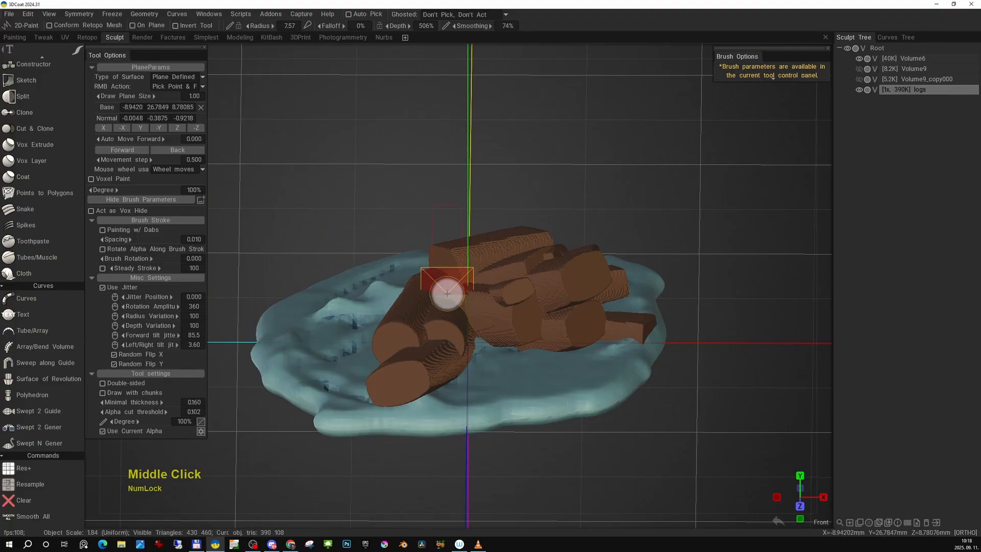
key("x")
left_click_drag(482, 315, 466, 315)
mouse_move(465, 314)
left_mouse_down("alt")
mouse_move(534, 351)
mouse_move(649, 344)
left_mouse_up("alt")
left_click_drag(510, 331, 513, 329)
left_click_drag(516, 328, 696, 281, "alt")
mouse_move(553, 293)
left_mouse_down()
mouse_move(517, 291)
mouse_move(633, 271)
left_mouse_up()
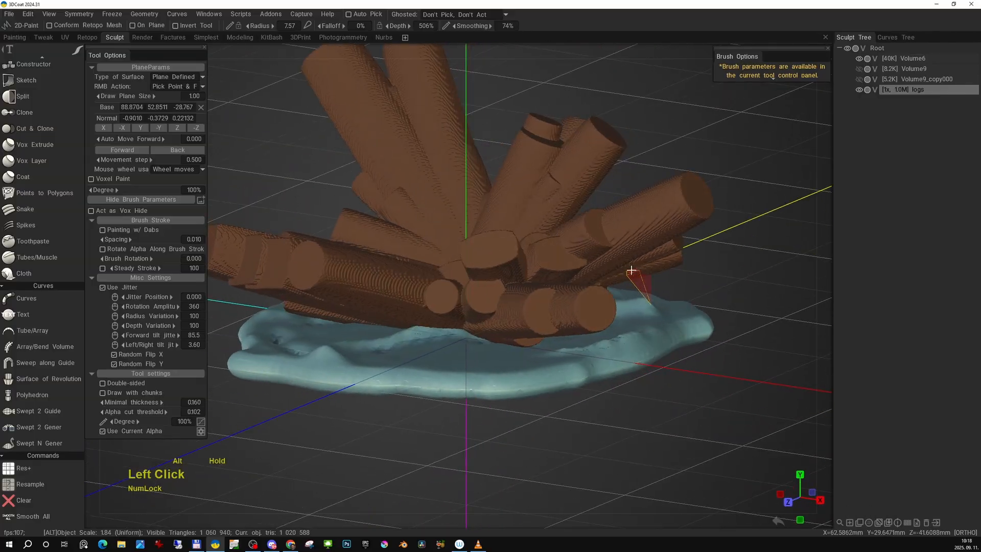
- Set the jitter's radius variation to 0, clear the logs and paint a dense pile of equally thick ones
right_click_drag(634, 272, 638, 268, "alt")
left_click_drag(637, 268, 588, 271, "alt")
right_click_drag(588, 271, 582, 273, "alt")
left_click_drag(583, 272, 652, 276, "alt")
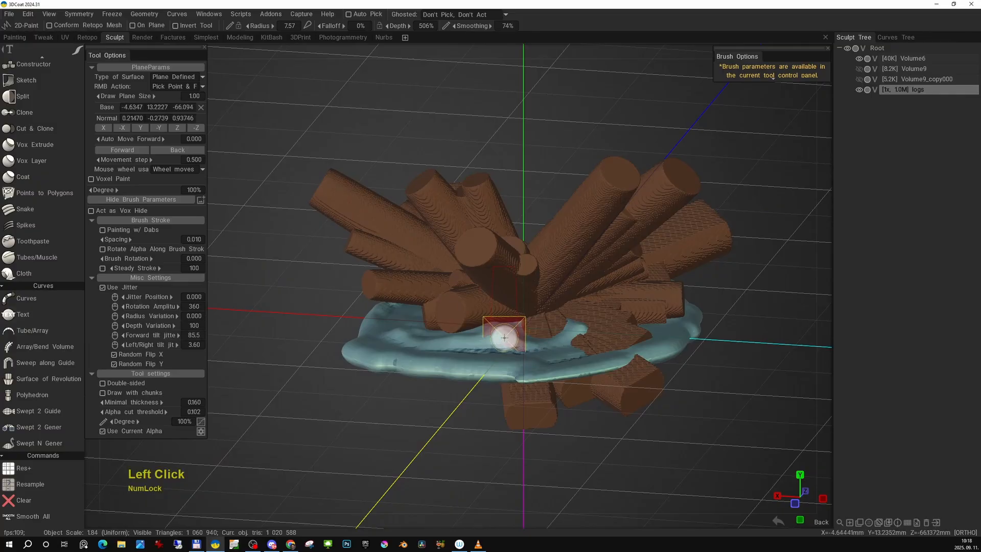
key("x")
mouse_move(528, 309)
left_mouse_down()
mouse_move(506, 311)
mouse_move(634, 322)
left_mouse_up()
mouse_move(480, 296)
left_mouse_down("alt")
mouse_move(581, 311)
mouse_move(619, 335)
mouse_move(484, 327)
mouse_move(561, 288)
mouse_move(493, 313)
mouse_move(509, 324)
mouse_move(486, 323)
left_mouse_up("alt")
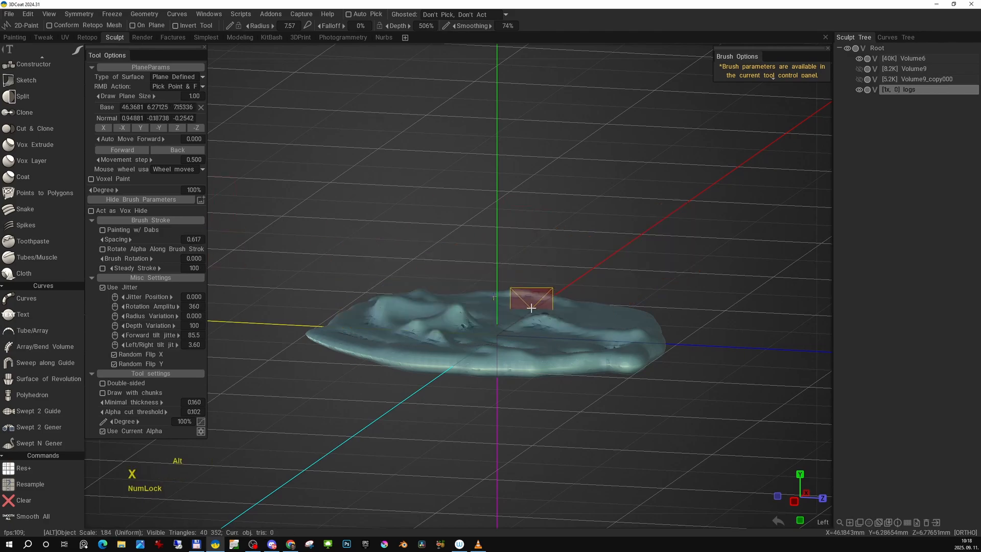
- Set the brush stroke spacing to 0.617 and repaint the logs as a sparser bundle on the ground base
mouse_move(528, 306)
left_mouse_down("alt")
mouse_move(494, 295)
mouse_move(526, 357)
mouse_move(524, 337)
mouse_move(593, 351)
mouse_move(531, 301)
mouse_move(570, 270)
mouse_move(526, 295)
mouse_move(602, 321)
mouse_move(487, 314)
mouse_move(545, 320)
mouse_move(502, 307)
mouse_move(492, 314)
mouse_move(457, 295)
mouse_move(596, 253)
mouse_move(629, 276)
mouse_move(603, 281)
left_mouse_up("alt")
left_click(504, 330)
left_click(531, 301)
left_click(530, 290)
double_click(488, 303)
key("x")
double_click(457, 296)
left_click(494, 281)
left_click(451, 263)
middle_click_drag(603, 281, 565, 283, "alt")
left_click_drag(564, 281, 577, 272, "alt")
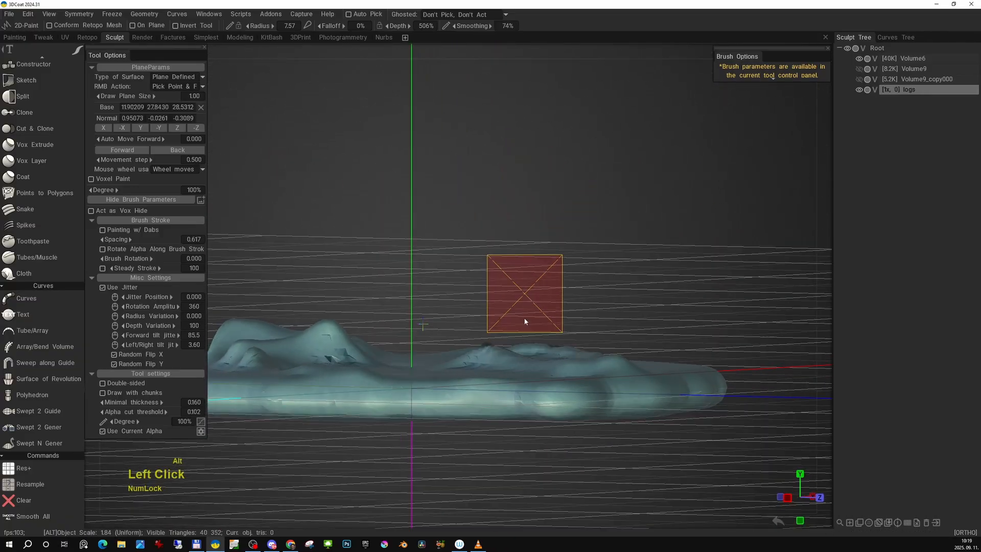
- Clear the logs and place single logs one at a time on the ground base from different view angles
middle_click_drag(527, 322, 620, 337, "alt")
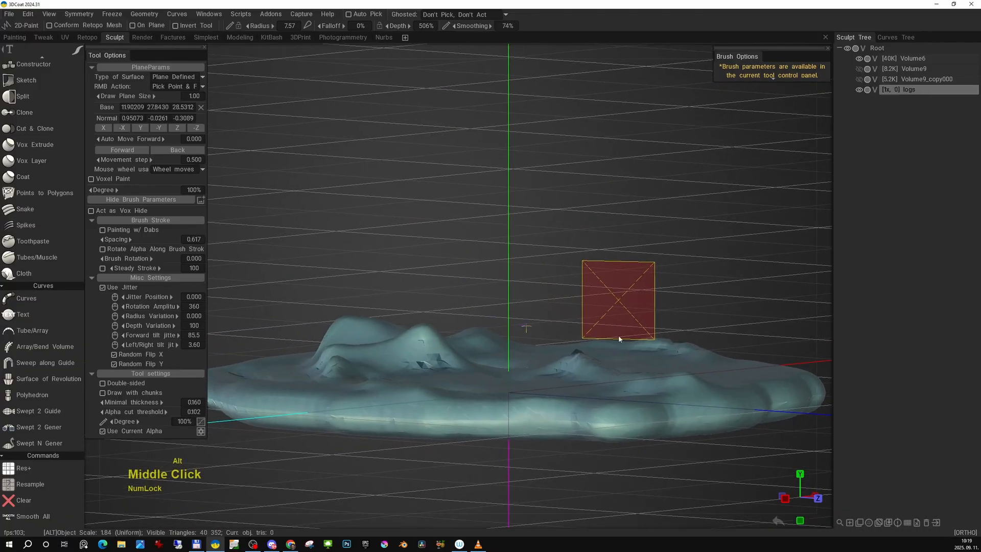
mouse_move(620, 337)
left_mouse_down("alt")
mouse_move(482, 356)
mouse_move(527, 360)
mouse_move(519, 384)
mouse_move(473, 373)
mouse_move(472, 355)
mouse_move(535, 361)
left_mouse_up("alt")
left_click(488, 373)
left_click(473, 360)
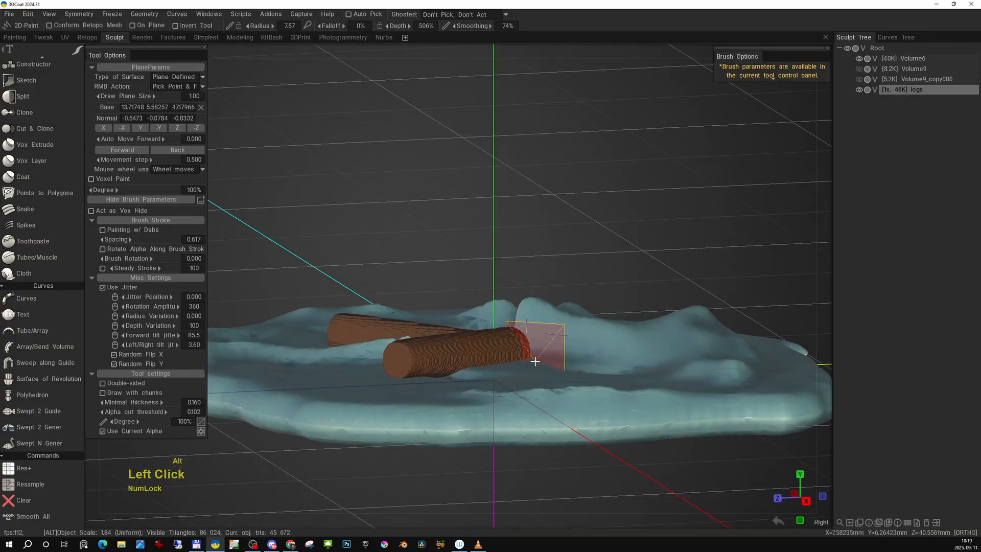
left_click(510, 358)
mouse_move(591, 344)
left_mouse_down("alt")
mouse_move(572, 344)
mouse_move(557, 373)
mouse_move(548, 369)
left_mouse_up("alt")
right_click(593, 348)
left_click(593, 347)
middle_click_drag(625, 352, 543, 355, "alt")
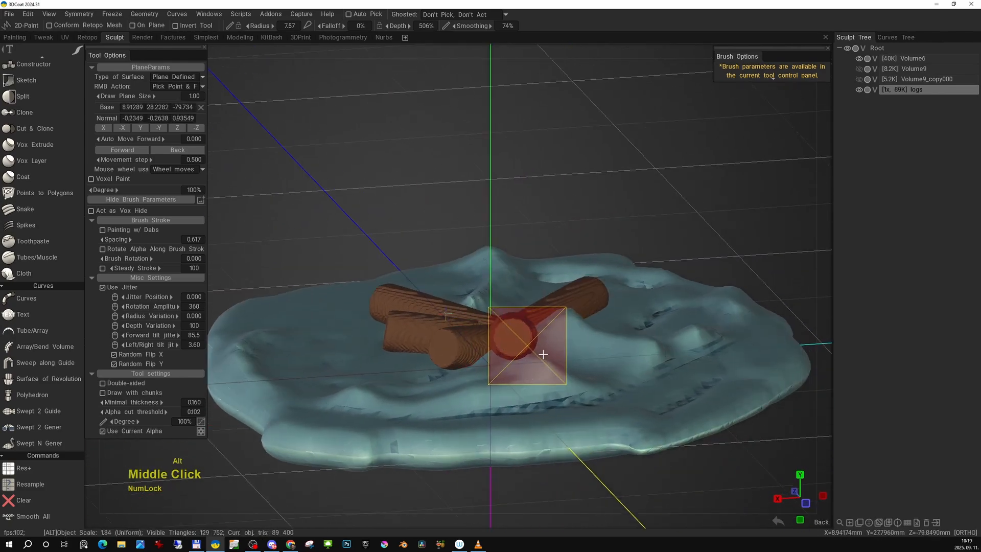
- Paint many more logs radiating in all directions from the middle of the ground base
mouse_move(543, 356)
left_mouse_down("alt")
mouse_move(447, 361)
mouse_move(499, 315)
left_mouse_up("alt")
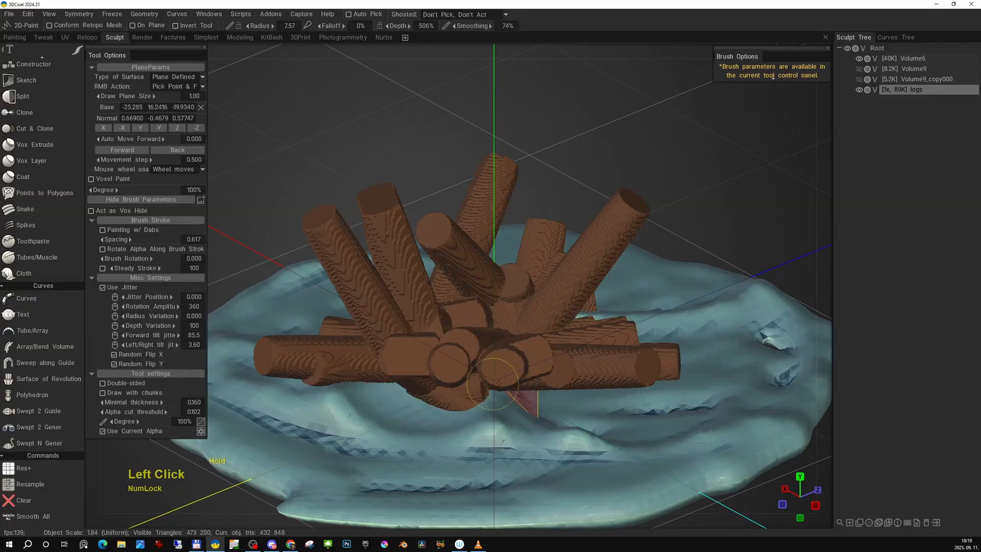
right_click(480, 354)
mouse_move(480, 353)
left_mouse_down("alt")
mouse_move(682, 325)
mouse_move(659, 342)
mouse_move(629, 399)
mouse_move(708, 320)
mouse_move(671, 276)
mouse_move(580, 293)
mouse_move(558, 313)
left_mouse_up("alt")
middle_click_drag(558, 313, 626, 328, "alt")
mouse_move(626, 328)
left_mouse_down("alt")
mouse_move(538, 322)
mouse_move(523, 355)
mouse_move(568, 358)
left_mouse_up("alt")
right_click(577, 331)
- Clear the log layer and place two single logs low on the ground base
key("x")
right_click(526, 335)
right_click(523, 344)
left_click(523, 344)
middle_click_drag(567, 358, 536, 352, "alt")
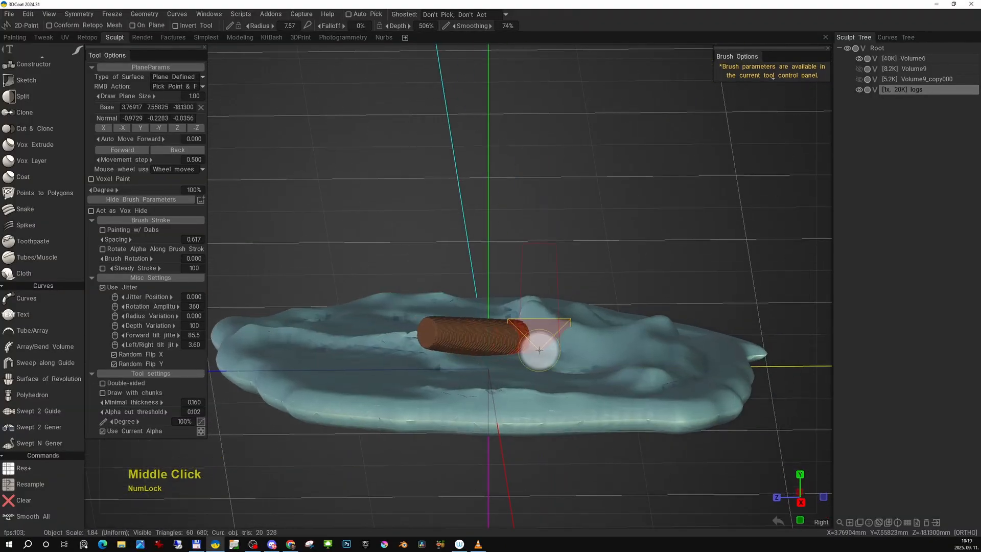
left_click_drag(559, 362, 522, 355, "alt")
left_click_drag(605, 348, 529, 352, "alt")
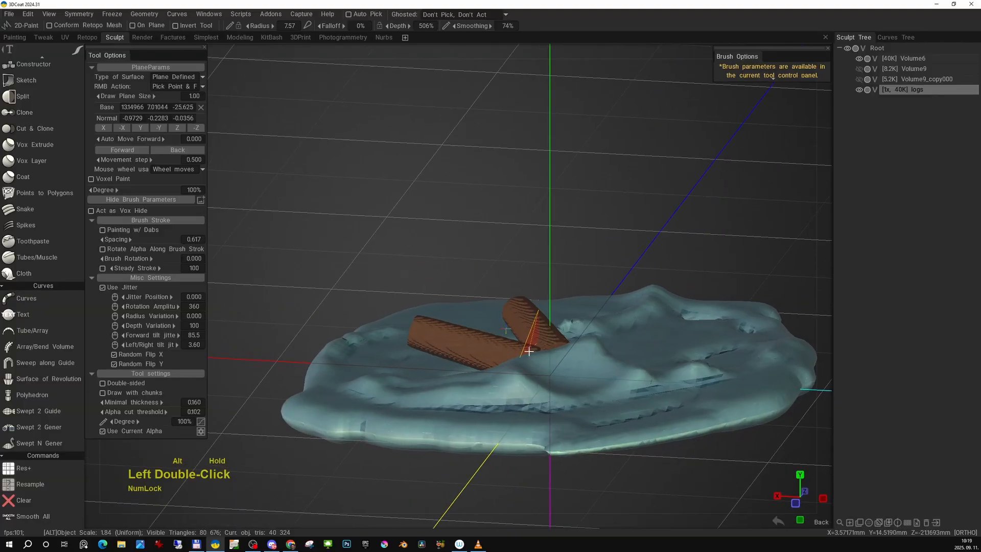
- Hide the ground base layer and add more single logs crossing the first two at different angles
left_click(859, 58)
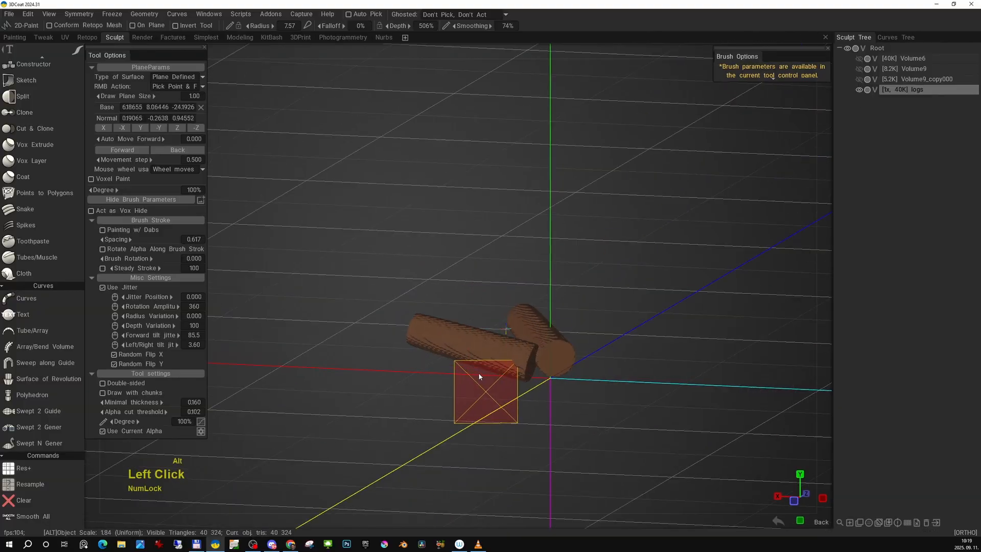
left_click_drag(482, 386, 536, 349, "alt")
mouse_move(605, 385)
left_mouse_down("alt")
mouse_move(511, 362)
mouse_move(673, 390)
mouse_move(594, 416)
mouse_move(553, 356)
left_mouse_up("alt")
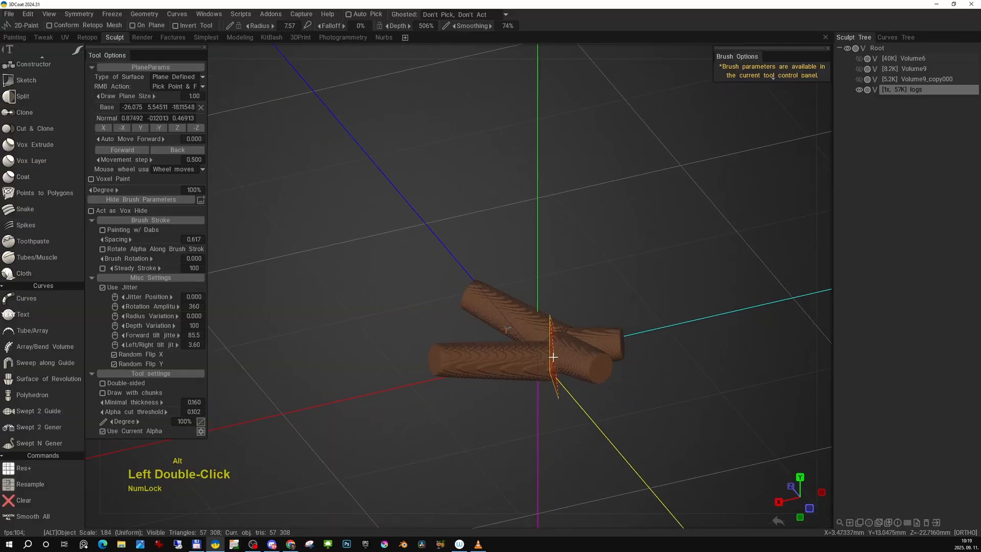
middle_click_drag(553, 357, 509, 351)
key("e")
left_click(429, 345)
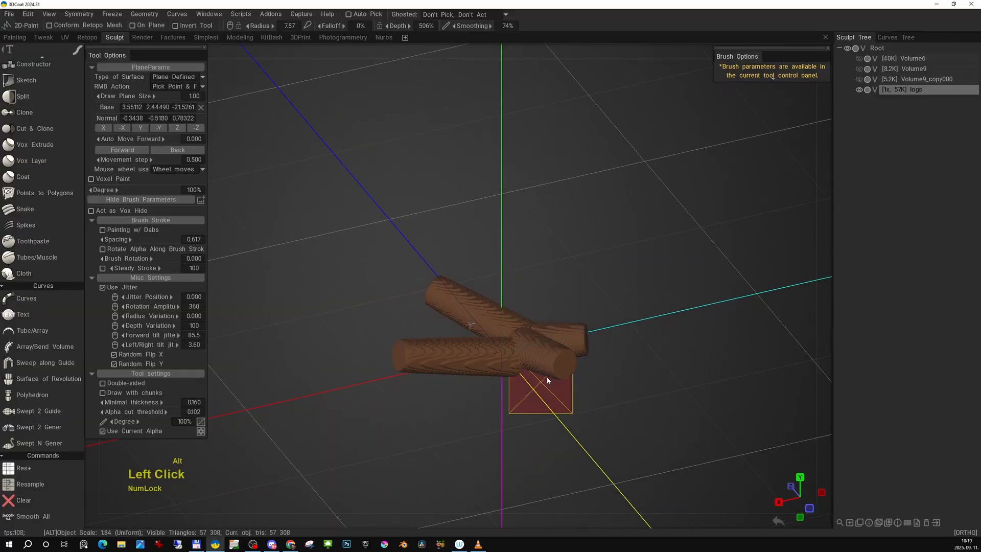
left_click_drag(532, 384, 530, 354, "alt")
mouse_move(574, 389)
left_mouse_down("alt")
mouse_move(450, 343)
mouse_move(516, 433)
mouse_move(445, 422)
mouse_move(450, 358)
left_mouse_up("alt")
left_click(444, 342)
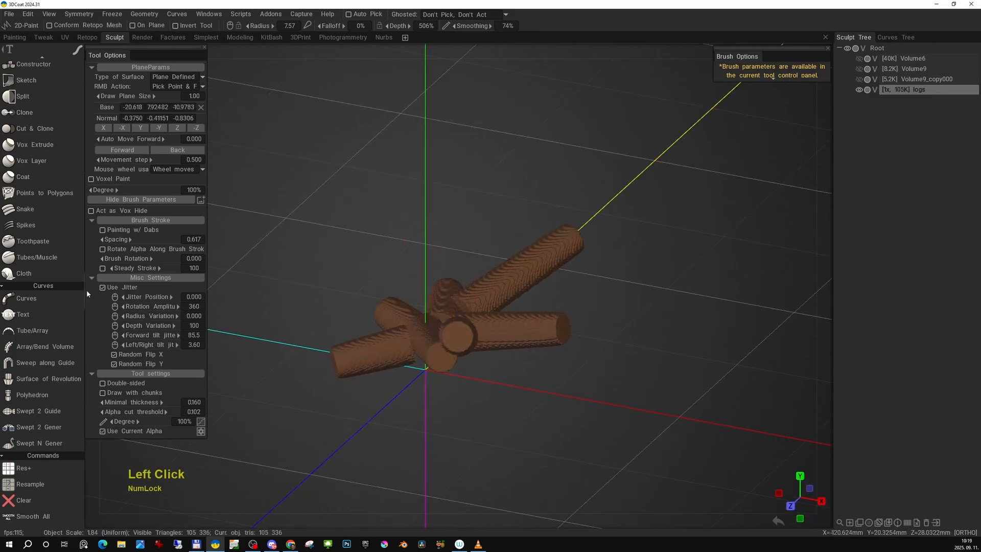
- Turn off jitter for the brush stroke and place more logs around the pile from several view angles
left_click(102, 286)
left_click_drag(491, 314, 591, 375, "alt")
left_click(443, 368)
mouse_move(442, 368)
left_mouse_down("alt")
mouse_move(578, 376)
mouse_move(561, 358)
mouse_move(585, 355)
mouse_move(574, 364)
mouse_move(523, 331)
mouse_move(620, 347)
mouse_move(604, 360)
left_mouse_up("alt")
right_click(514, 357)
left_click(514, 357)
right_click(518, 338)
left_click(518, 338)
right_click(494, 358)
left_click(494, 357)
mouse_move(494, 357)
left_mouse_down("alt")
mouse_move(581, 376)
mouse_move(525, 362)
mouse_move(454, 384)
mouse_move(516, 362)
left_mouse_up("alt")
right_click(539, 345)
left_click(538, 345)
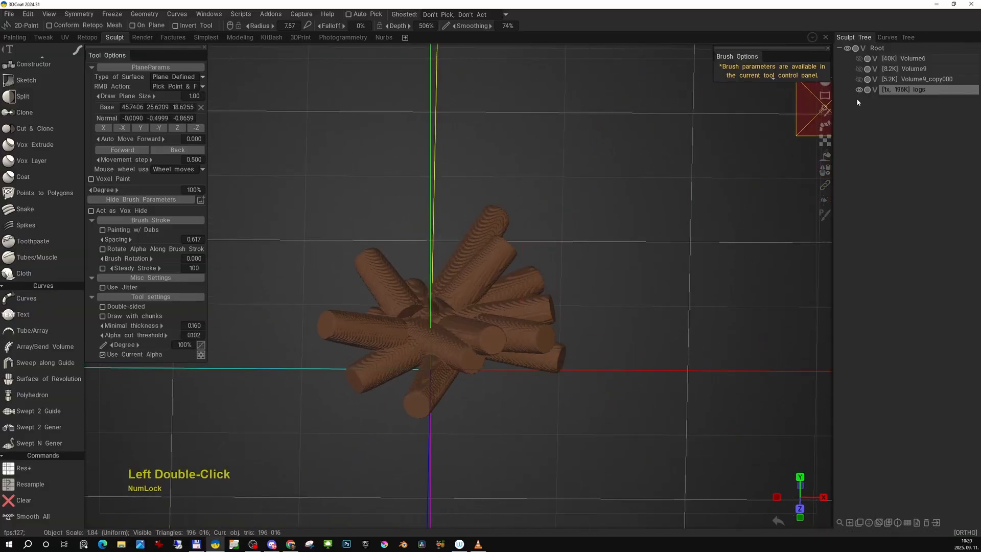
- Show the rock, flame and ground base layers again and inspect the log pile among them
left_click(859, 80)
left_click(860, 69)
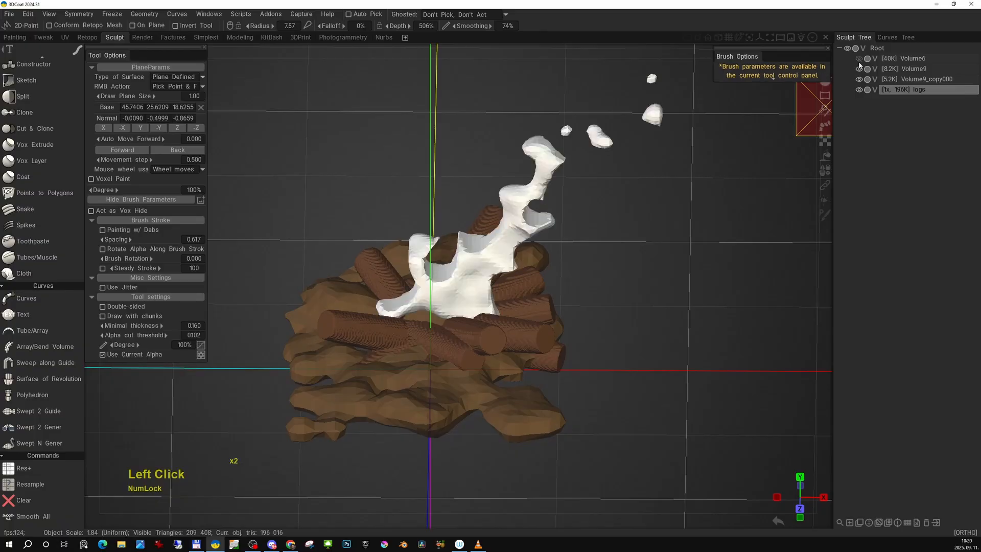
left_click(860, 61)
left_click_drag(630, 229, 743, 252, "alt")
left_click_drag(654, 249, 716, 256, "alt")
left_click_drag(654, 239, 566, 239, "alt")
left_click_drag(694, 224, 628, 256, "alt")
- Resample the log layer with a density modulation factor of 0.250 and Smooth resampling quality
key("h")
key("space")
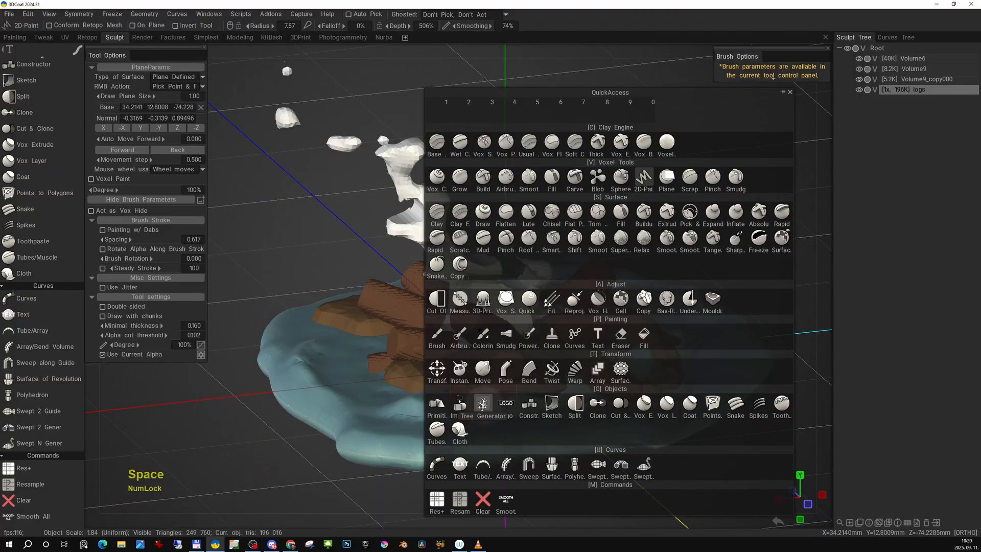
left_click(463, 501)
left_click_drag(524, 297, 495, 296)
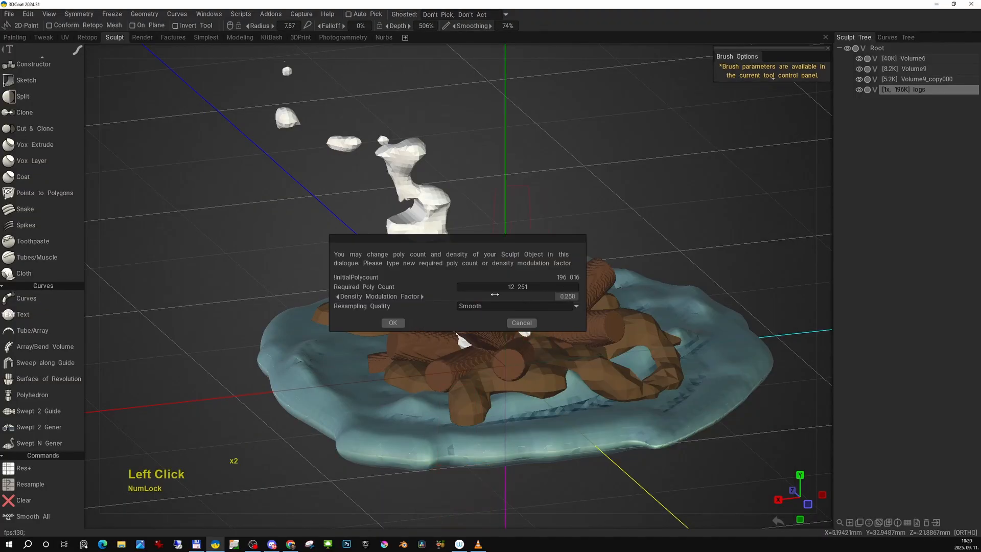
left_click(400, 323)
- Trim the end of the long log reaching out over the rocks, using Cut Off with a lasso shape
left_click_drag(671, 327, 559, 294, "alt")
right_click_drag(560, 293, 582, 287, "alt")
left_click_drag(582, 287, 599, 302, "alt")
middle_click_drag(599, 302, 581, 310, "alt")
left_click_drag(582, 309, 692, 301, "alt")
key("space")
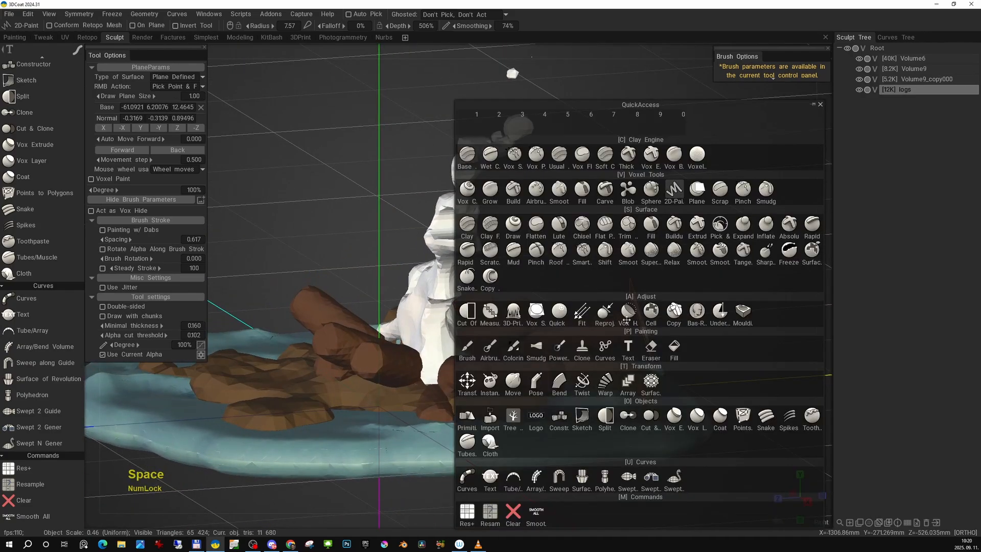
left_click(630, 291)
key("e")
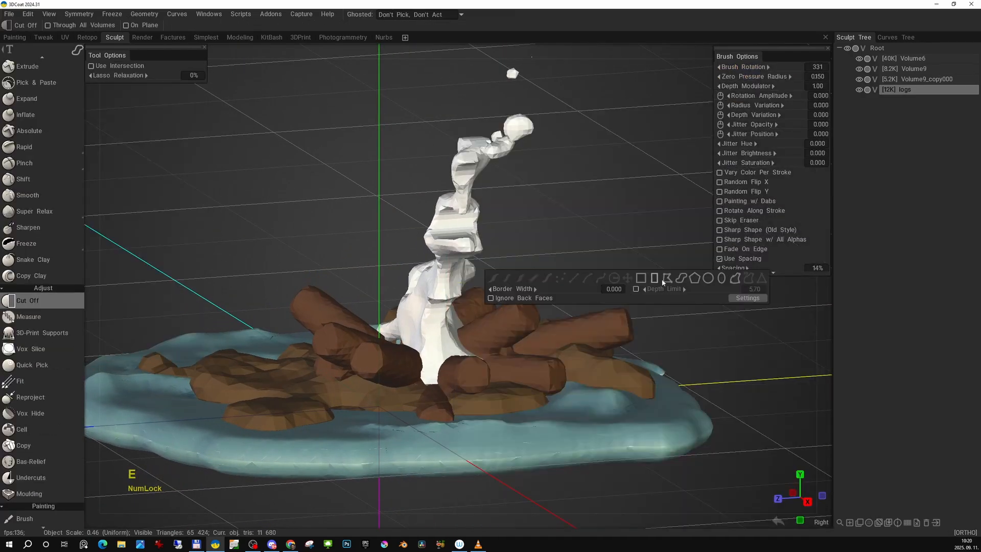
left_click(680, 281)
mouse_move(581, 287)
left_mouse_down()
mouse_move(649, 396)
mouse_move(655, 383)
left_mouse_up()
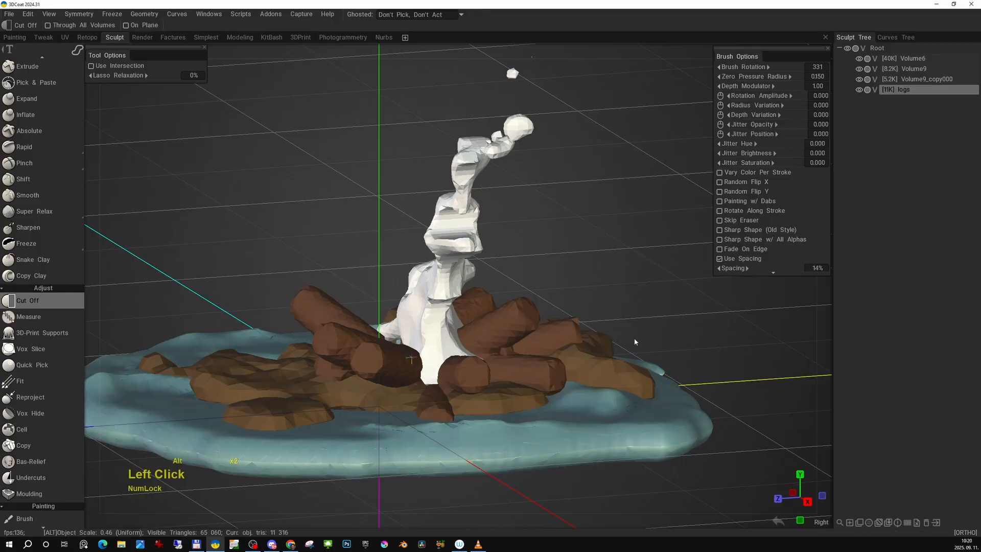
- Cut off the protruding ends of further logs on the other sides of the pile
mouse_move(635, 342)
left_mouse_down("alt")
mouse_move(488, 341)
mouse_move(496, 327)
mouse_move(330, 296)
left_mouse_up("alt")
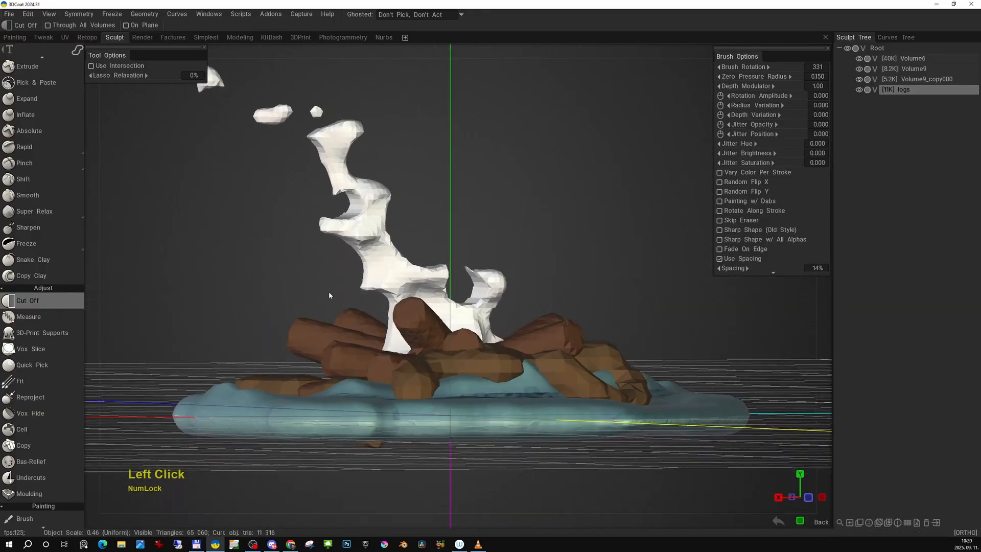
left_click_drag(283, 359, 278, 327)
mouse_move(289, 271)
left_mouse_down("alt")
mouse_move(344, 291)
mouse_move(478, 271)
mouse_move(501, 329)
left_mouse_up("alt")
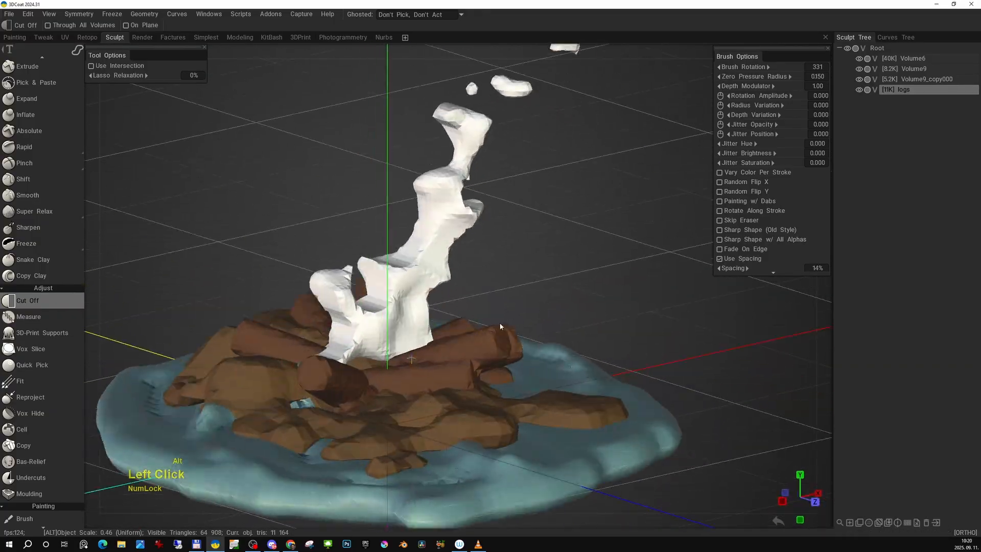
mouse_move(412, 357)
left_mouse_down("alt")
mouse_move(602, 317)
mouse_move(565, 314)
mouse_move(636, 360)
mouse_move(633, 342)
left_mouse_up("alt")
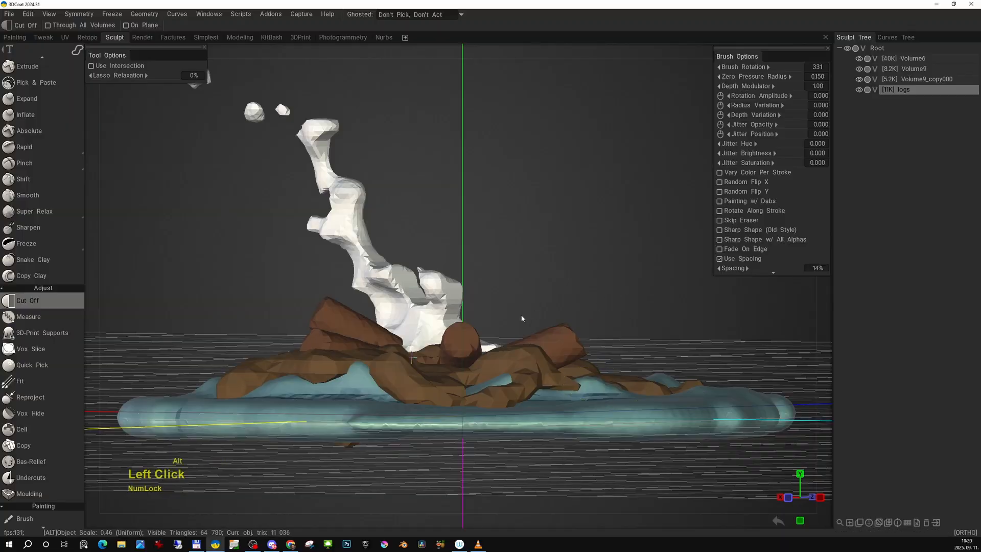
- Examine the trimmed logs, rocks and flame from all around the campfire
left_click_drag(439, 313, 565, 353, "alt")
right_click_drag(564, 353, 552, 366, "alt")
left_click_drag(542, 358, 611, 353, "alt")
left_click_drag(493, 331, 404, 312, "alt")
right_click_drag(404, 312, 394, 333, "alt")
left_click_drag(393, 332, 461, 338, "alt")
right_click_drag(461, 337, 458, 312, "alt")
middle_click_drag(457, 312, 529, 343, "alt")
left_click_drag(529, 343, 542, 327, "alt")
middle_click_drag(542, 328, 543, 347, "alt")
right_click_drag(543, 348, 534, 335, "alt")
left_click_drag(534, 335, 532, 346, "alt")
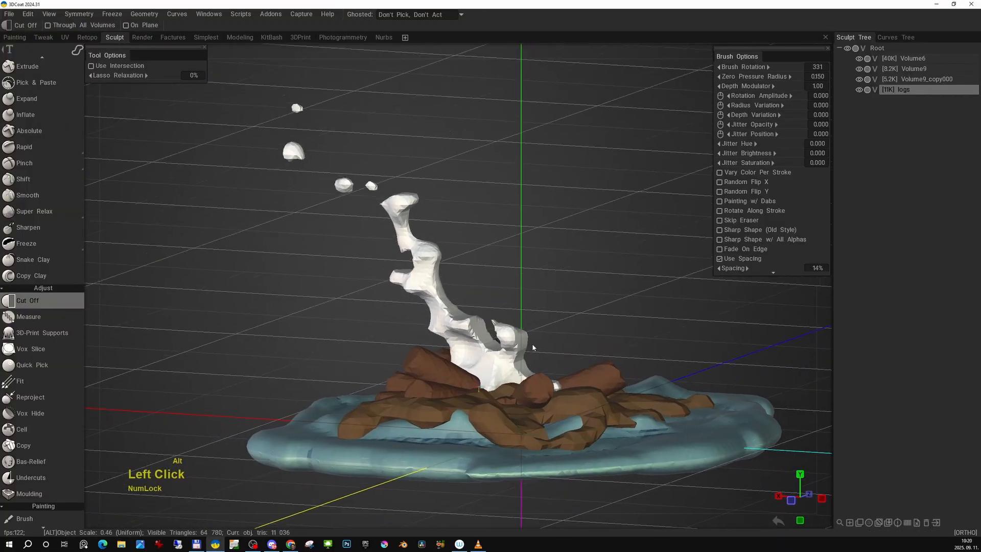
middle_click_drag(545, 341, 526, 339, "alt")
- Select the white flame layer and set the paint brush color to pure red, #C90000
key("h")
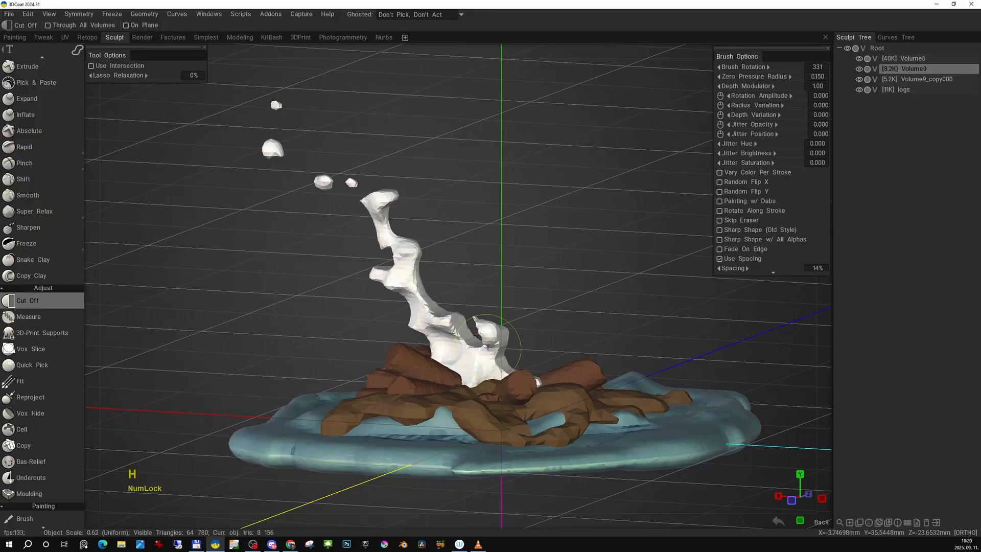
key("space")
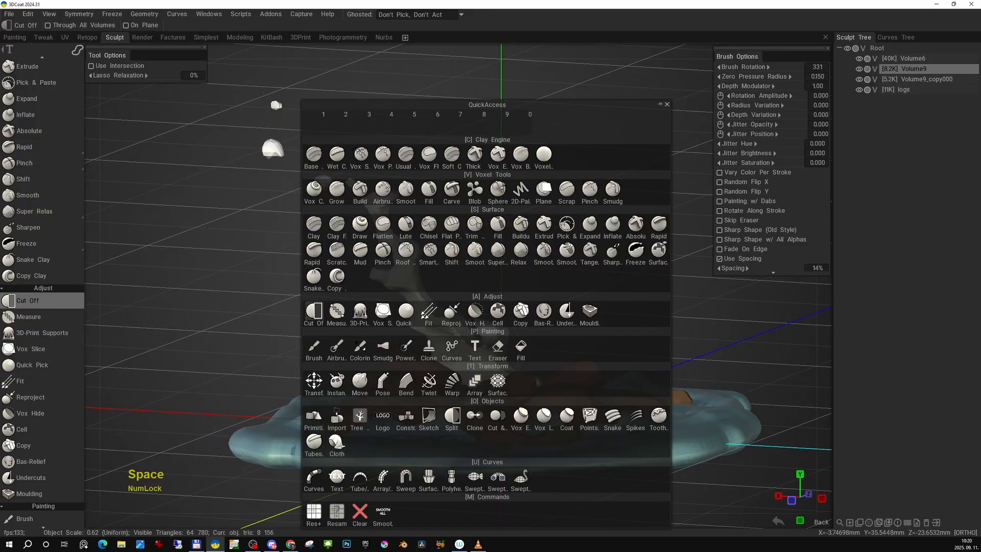
left_click(314, 347)
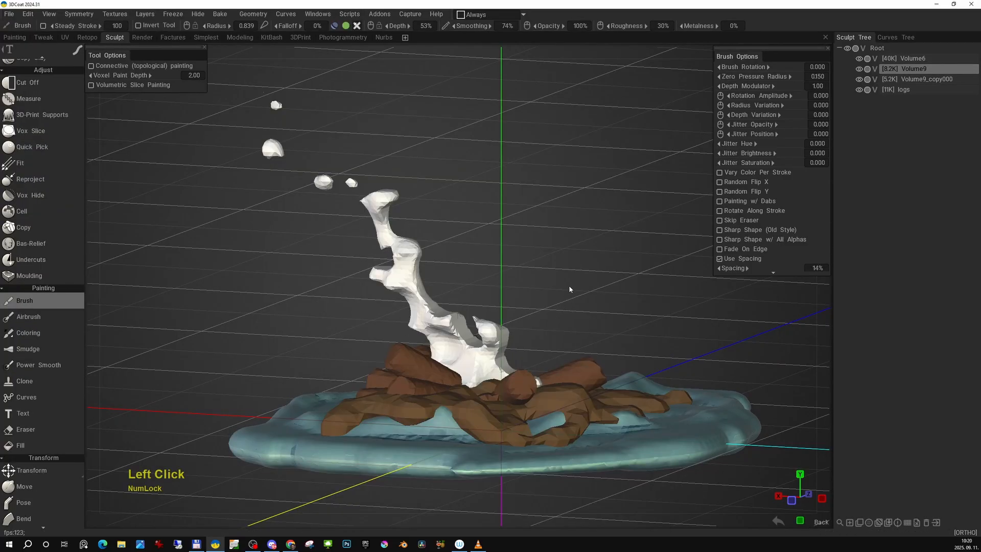
middle_click_drag(541, 210, 571, 209)
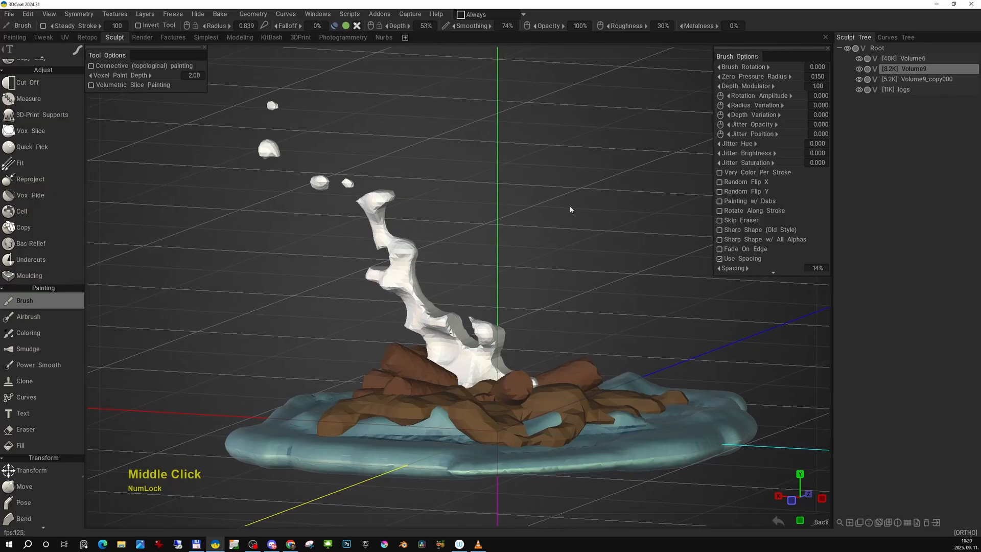
left_click_drag(587, 148, 606, 137)
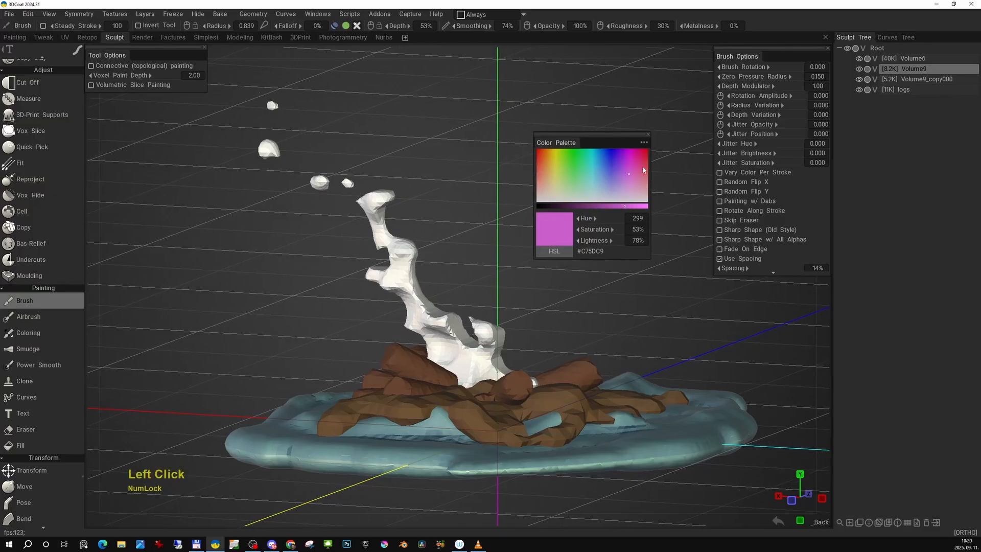
left_click_drag(544, 161, 537, 160)
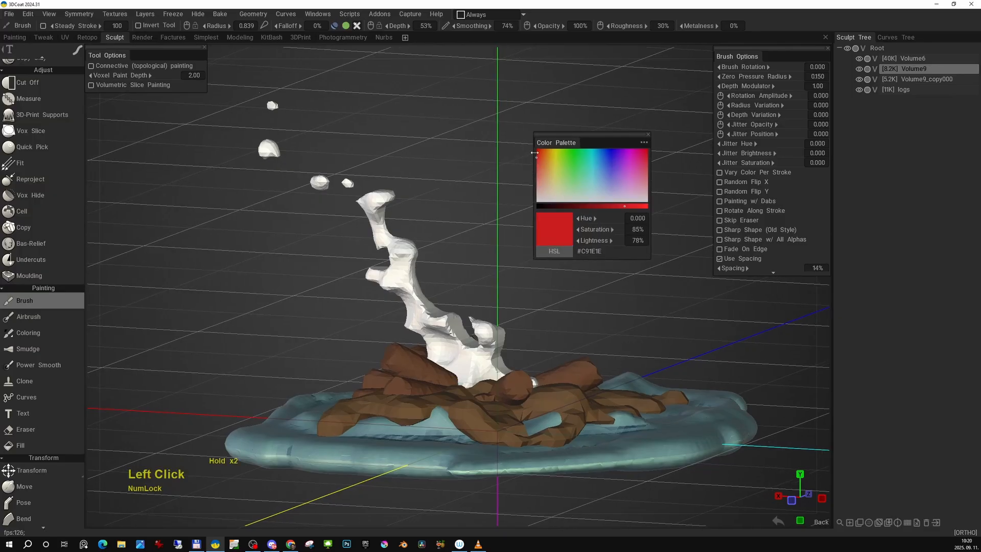
left_click(537, 152)
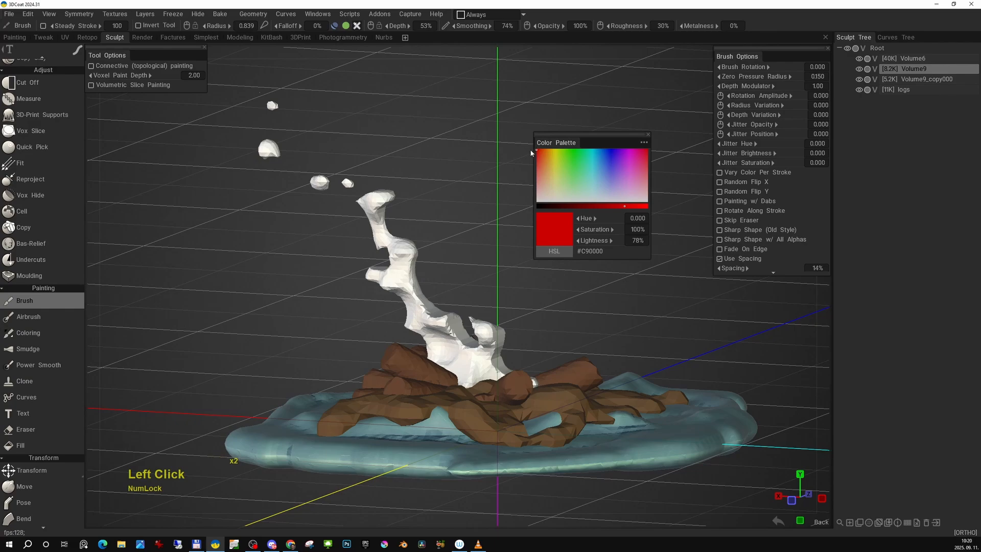
- Set up the Fill tool to fill with color at 100% opacity, moving the material preview window over the flame's base
left_click(21, 445)
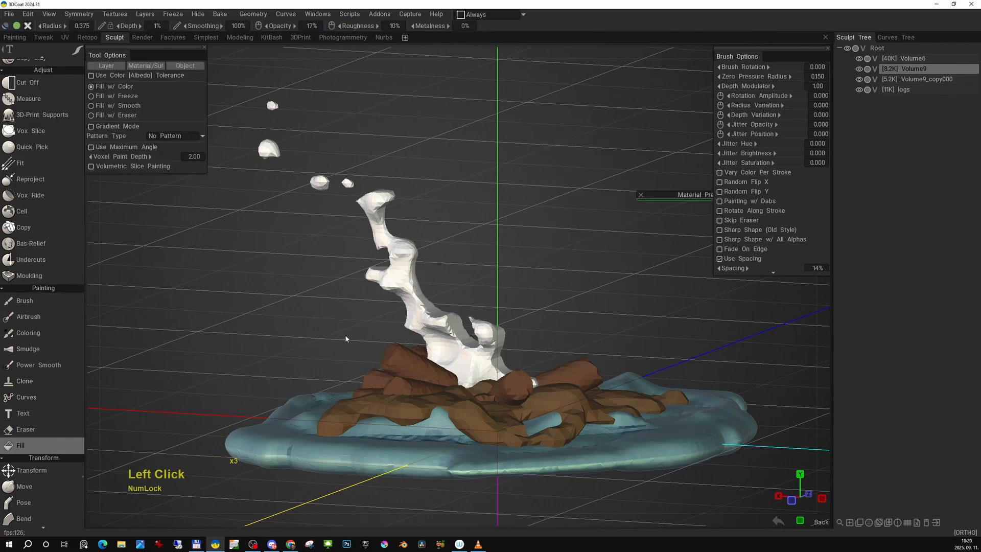
mouse_move(660, 194)
left_mouse_down()
mouse_move(626, 171)
mouse_move(533, 191)
left_mouse_up()
left_click(650, 169)
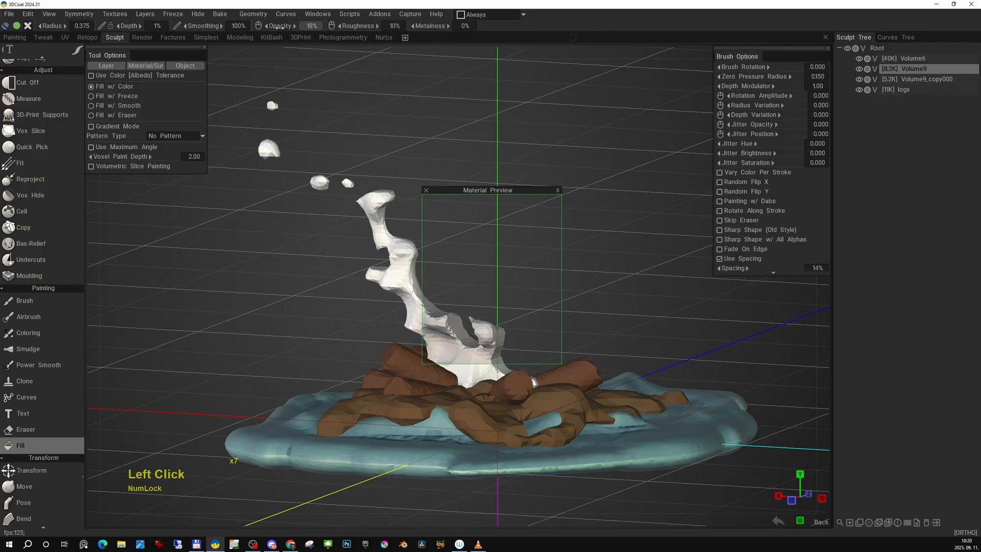
left_click_drag(280, 26, 454, 39)
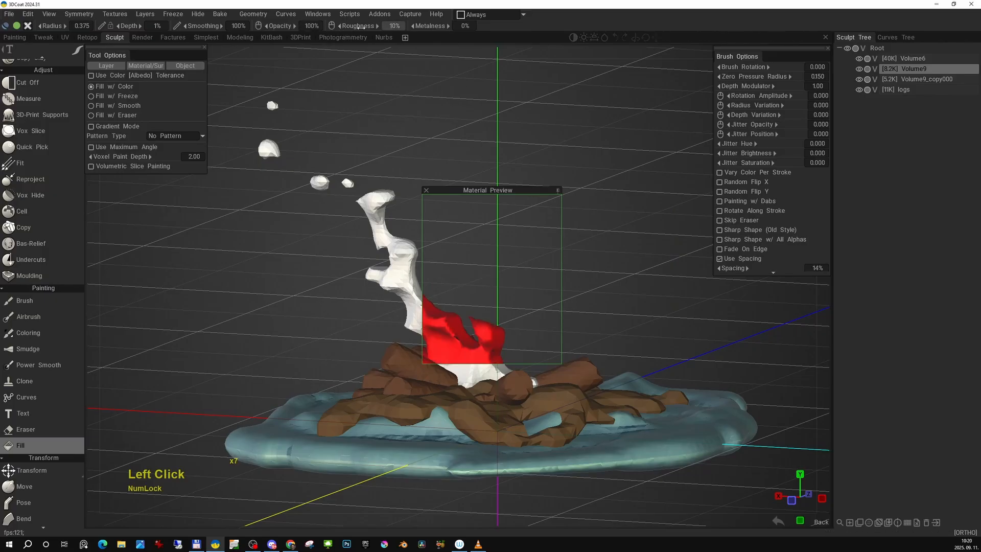
- Turn off the depth channel for the fill and fill the whole flame and its floating sparks with red
left_click(11, 29)
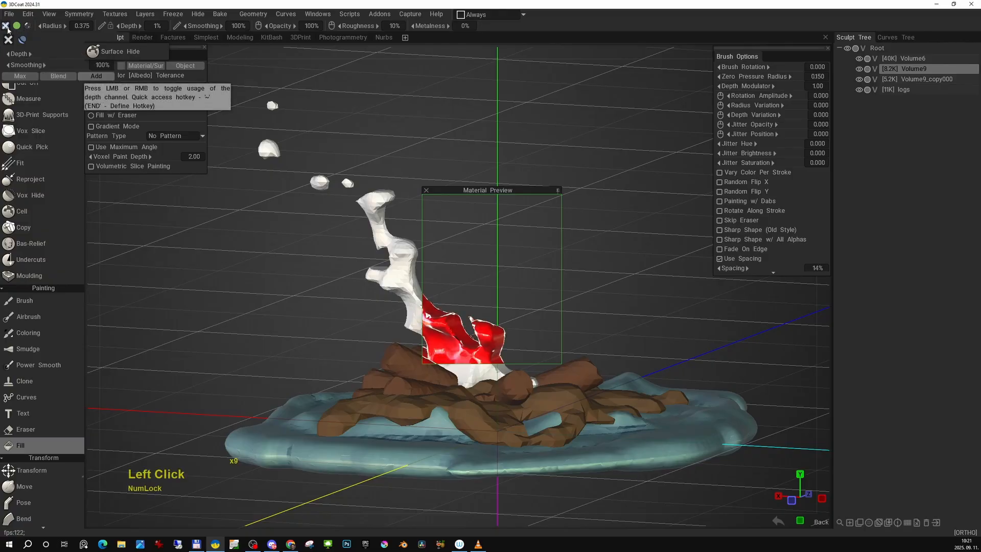
left_click(28, 27)
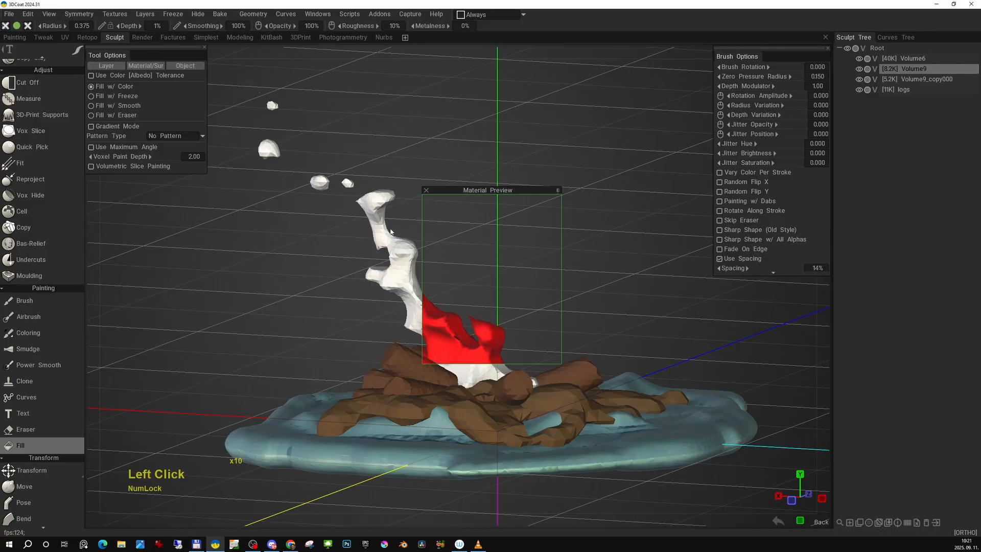
left_click(390, 248)
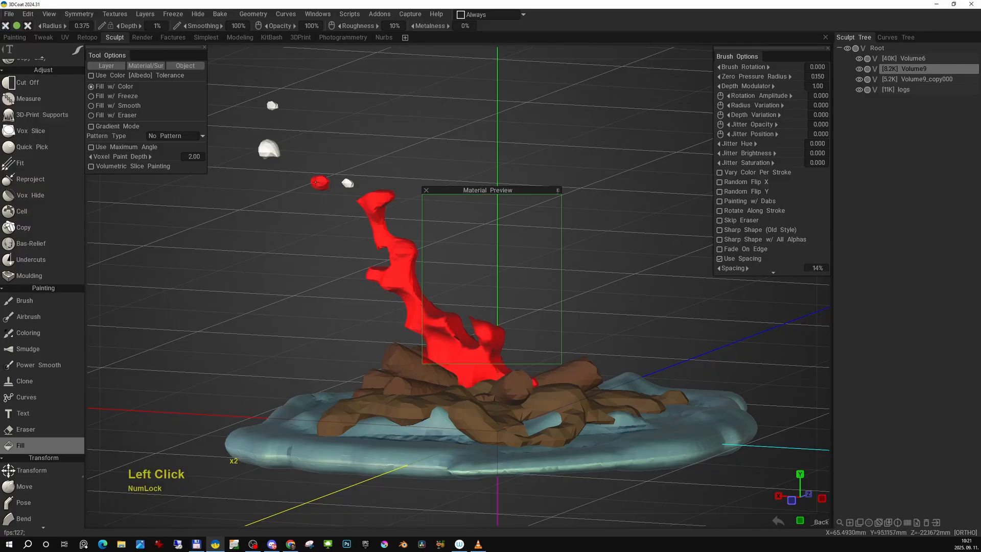
left_click(270, 152)
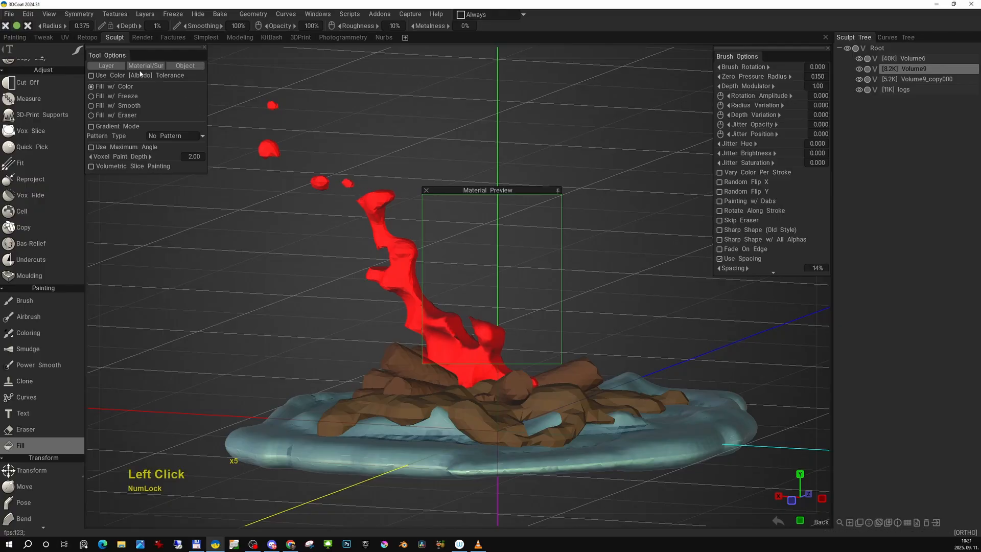
- Inspect the red flame from the other side of the campfire, moving the material preview window clear of it
middle_click_drag(475, 134, 484, 136, "alt")
left_click_drag(484, 136, 287, 175, "alt")
middle_click_drag(287, 175, 314, 172, "alt")
middle_click_drag(372, 209, 332, 189, "alt")
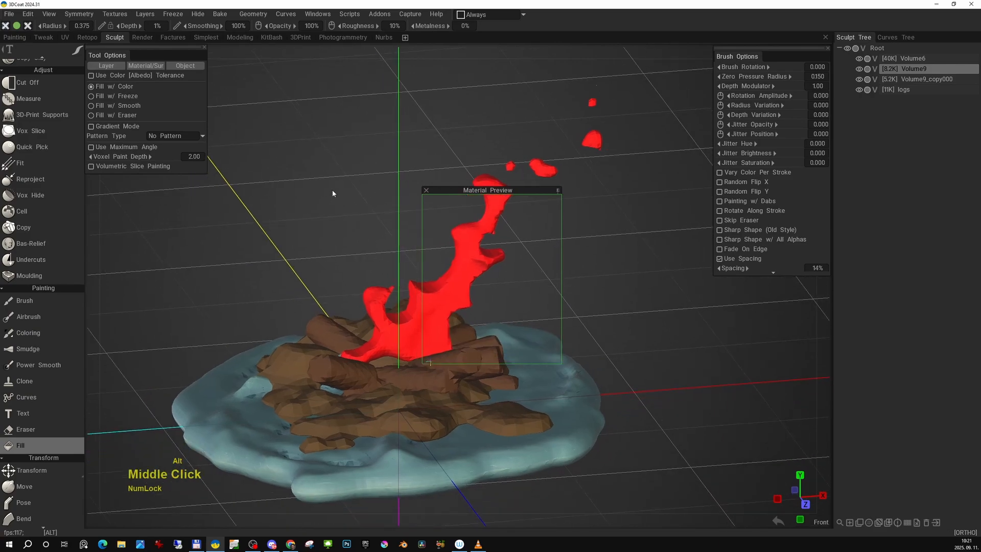
left_click_drag(520, 189, 648, 205)
middle_click_drag(533, 257, 512, 271, "alt")
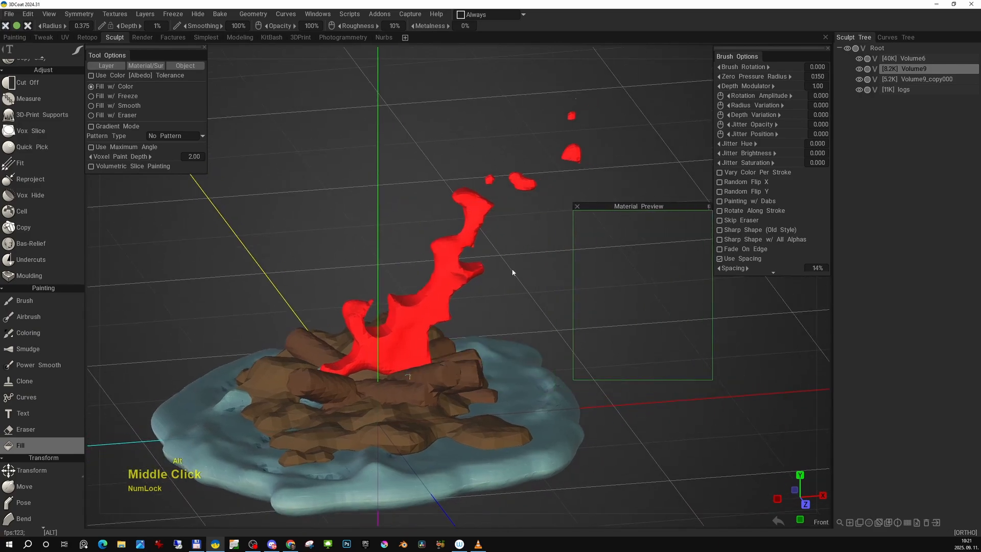
left_click_drag(512, 271, 514, 249, "alt")
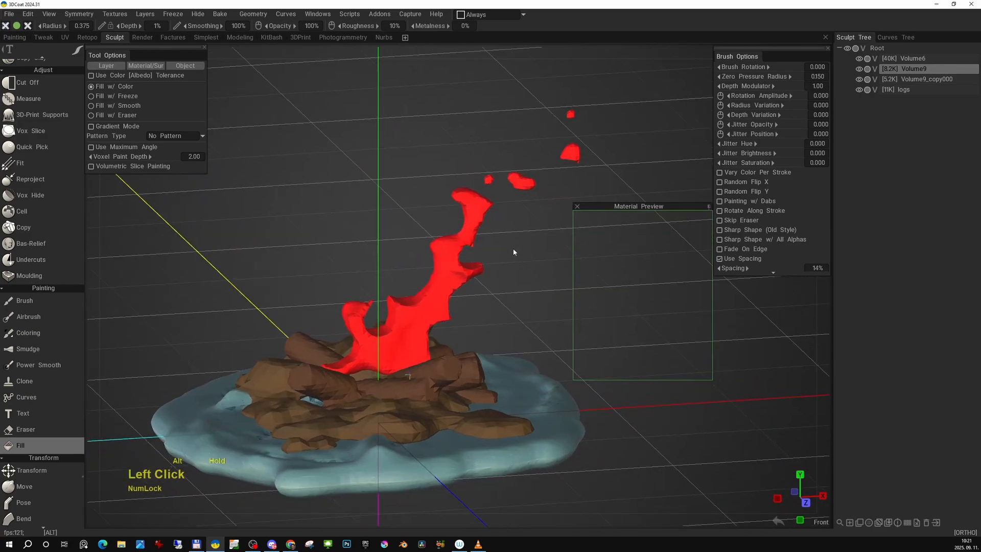
- Switch to the paint Brush with the circular stroke mode and set its color to orange, #C9780A
left_click(23, 300)
middle_click_drag(419, 317, 428, 317)
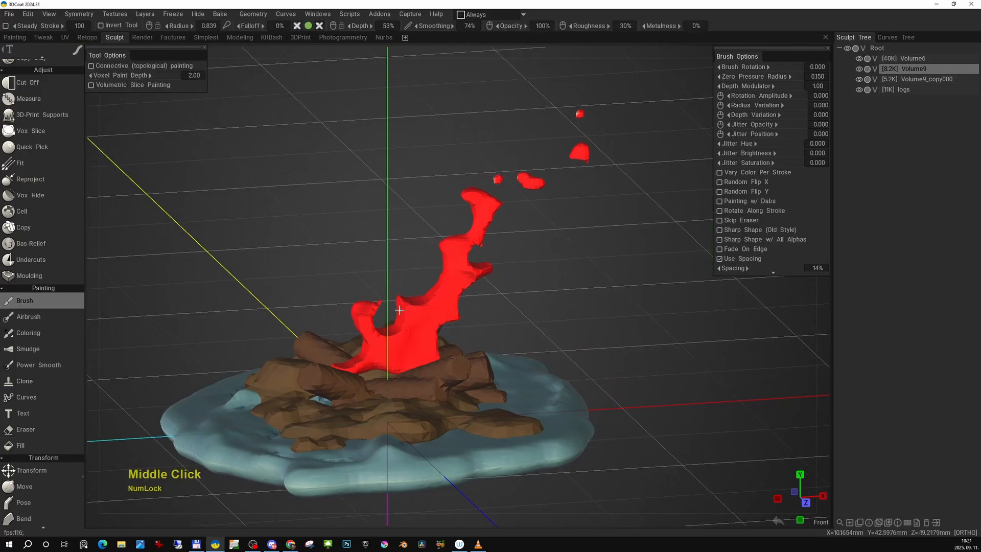
key("e")
left_click(388, 302)
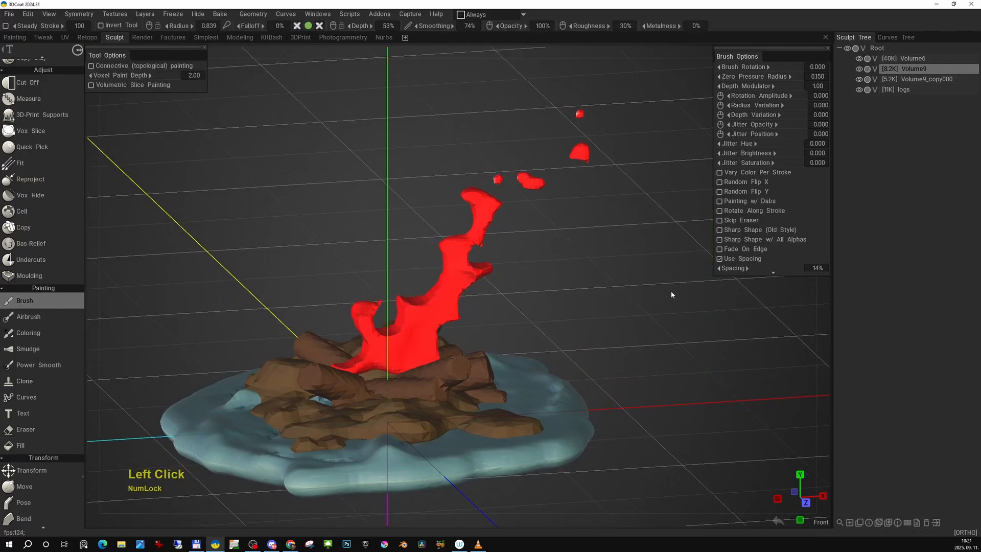
key("b")
left_click(623, 248)
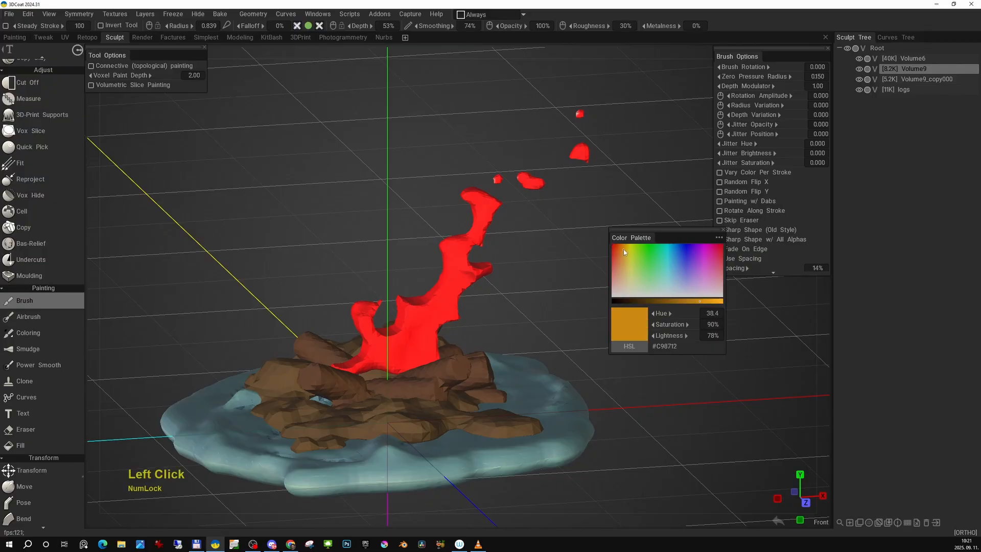
left_click(623, 248)
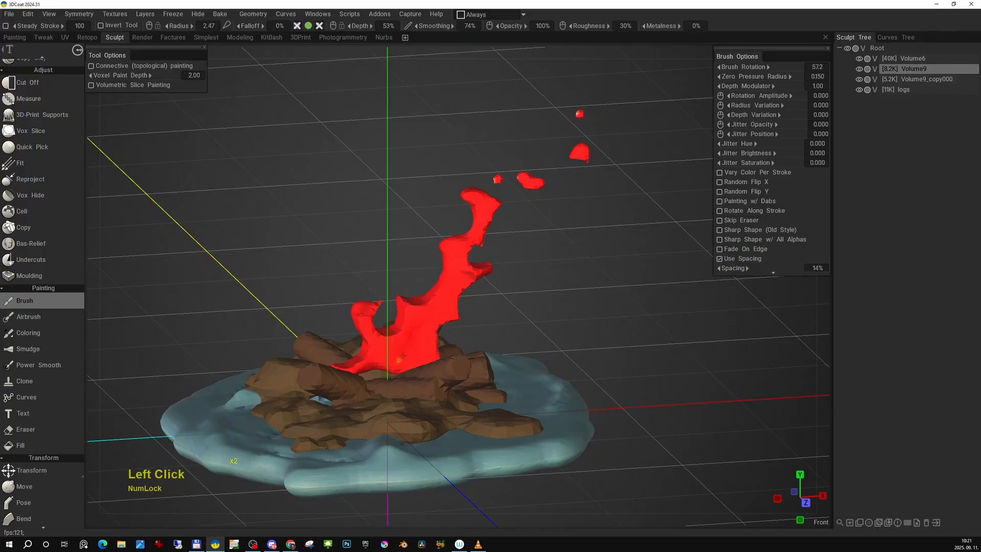
- Isolate the flame layer and paint a large soft orange circle from the flame's base out to the sparks, undoing the first attempt
left_click_drag(399, 360, 449, 288)
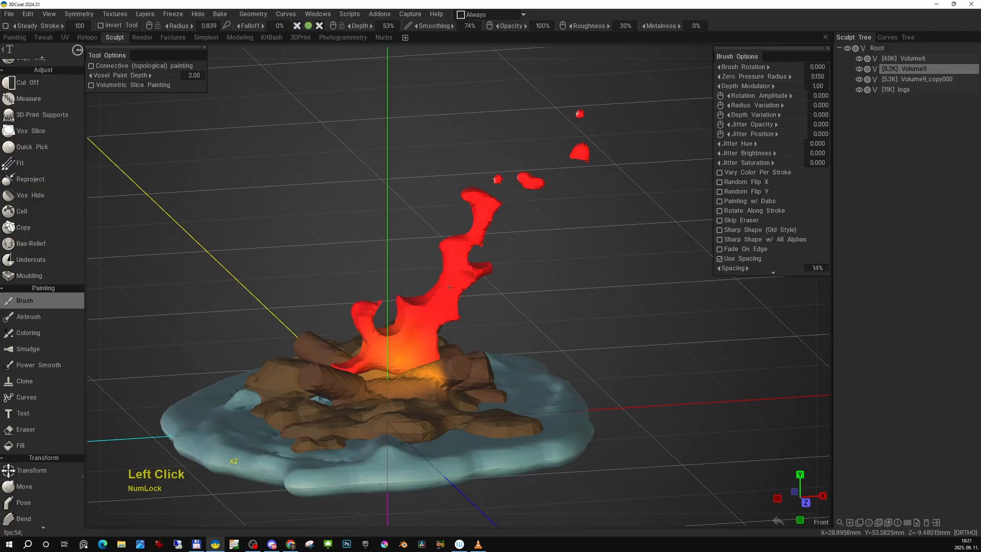
key("ctrl+z")
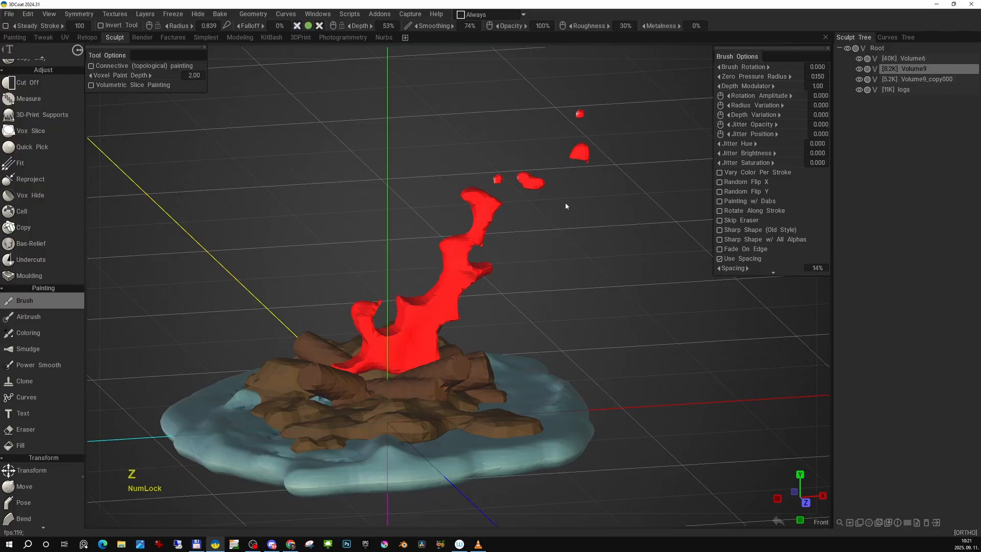
left_click(860, 72, "alt")
left_click(861, 72, "alt")
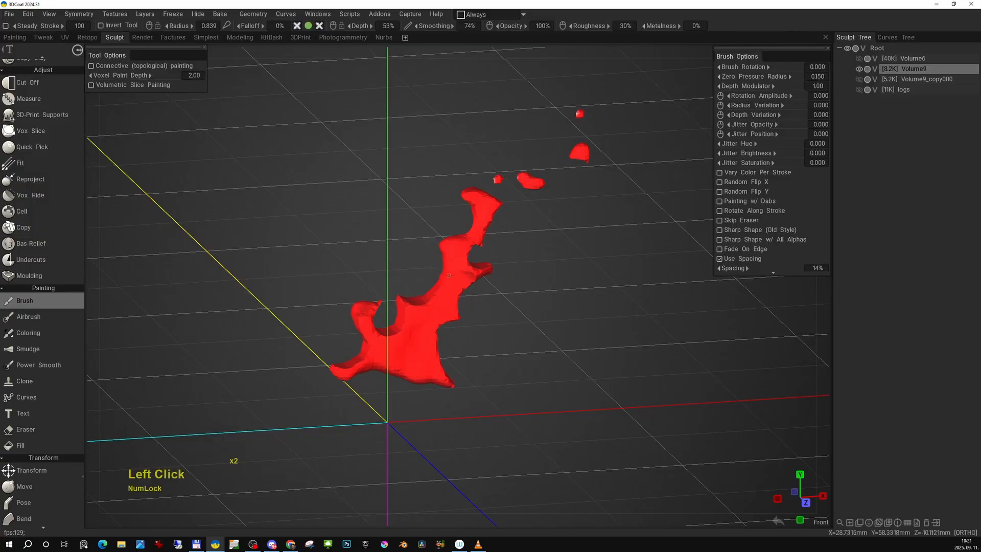
left_click_drag(404, 349, 615, 135)
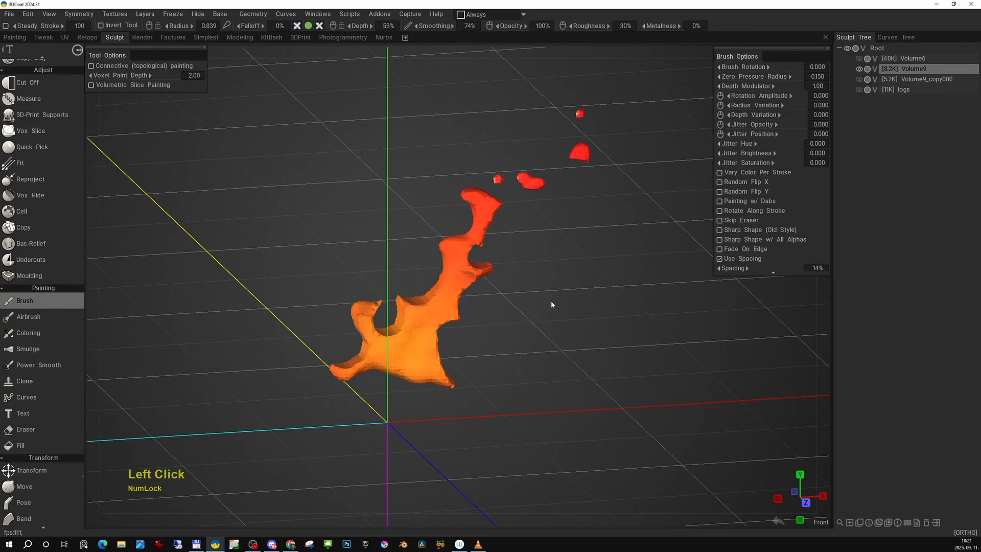
- Choose a golden yellow brush color and paint a smaller soft circle over the lower part of the flame
key("b")
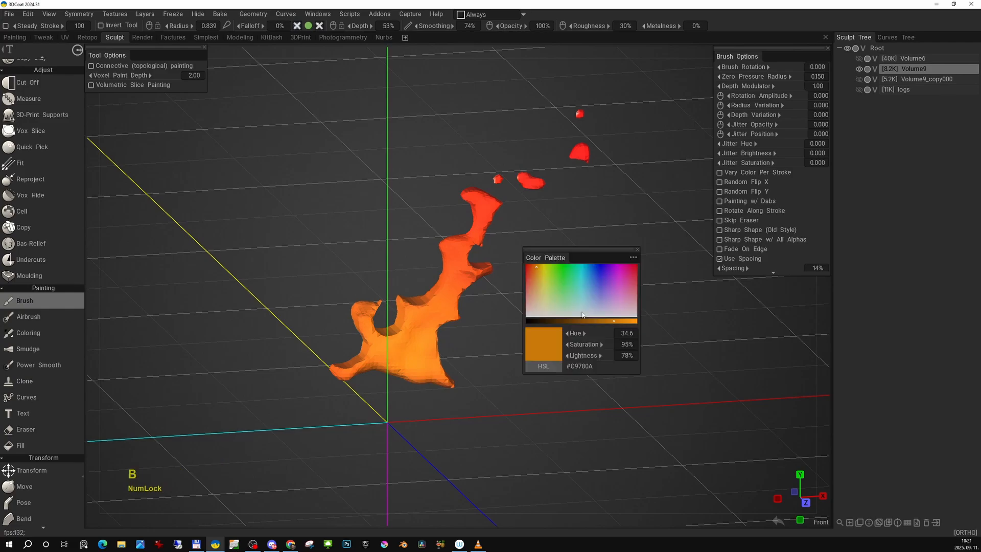
left_click(541, 275)
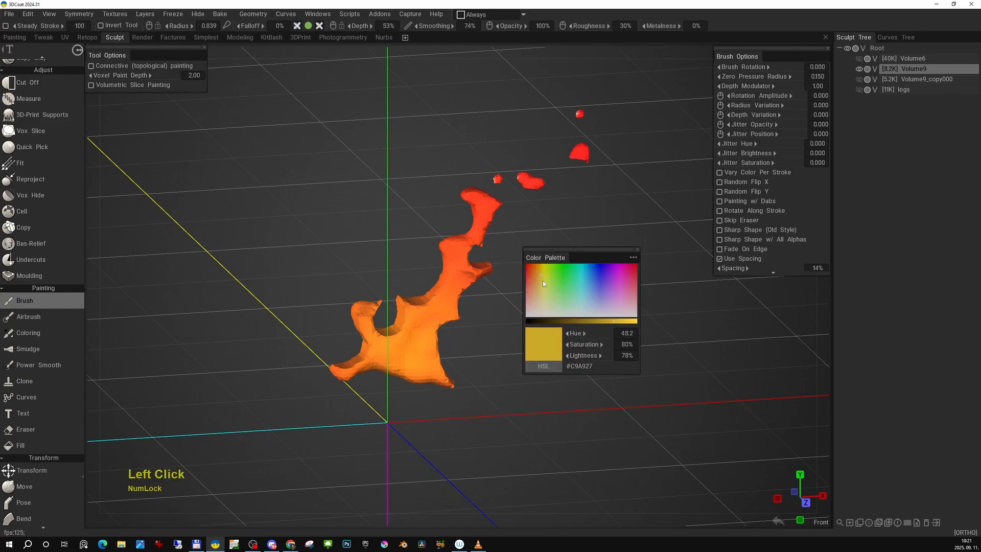
left_click(542, 281)
left_click_drag(395, 365, 484, 320)
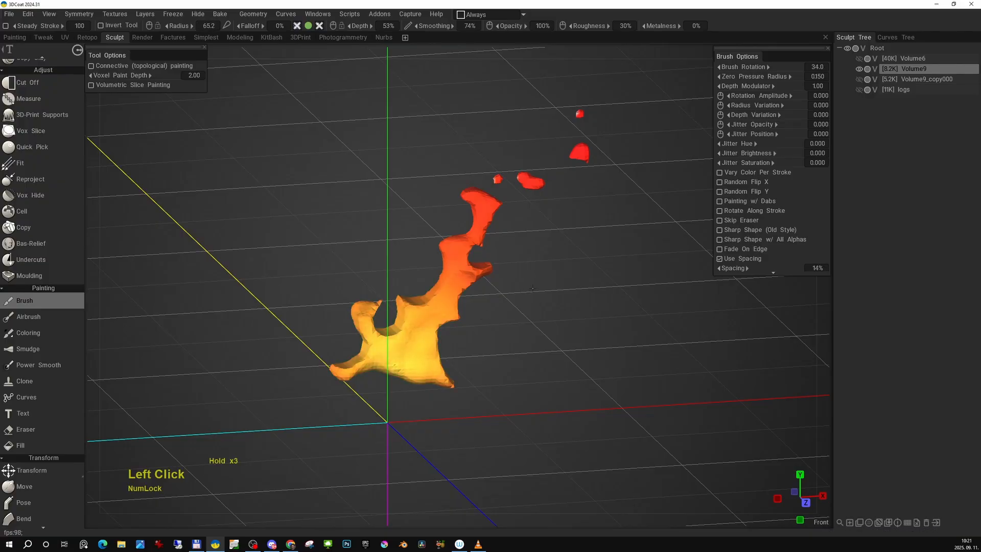
left_click_drag(533, 288, 539, 292)
- Set the brush color to pale cream, #C9C0A1, and paint a soft circle over the flame's base
key("b")
left_click(573, 306)
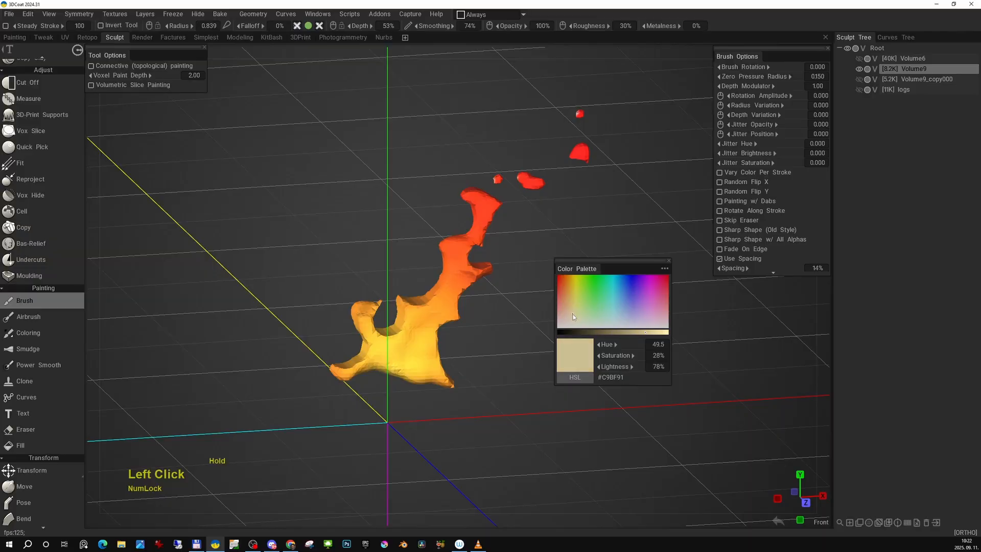
left_click_drag(573, 314, 572, 314)
left_click_drag(403, 365, 485, 335)
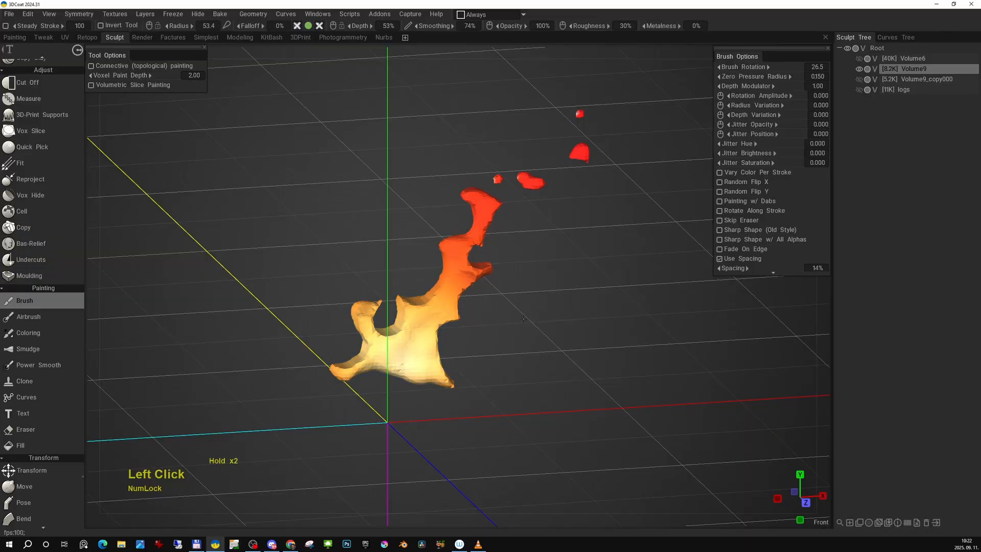
- Raise the brush color's lightness to 100%, reduce its saturation, and paint a small near-white glow at the flame's base
key("e")
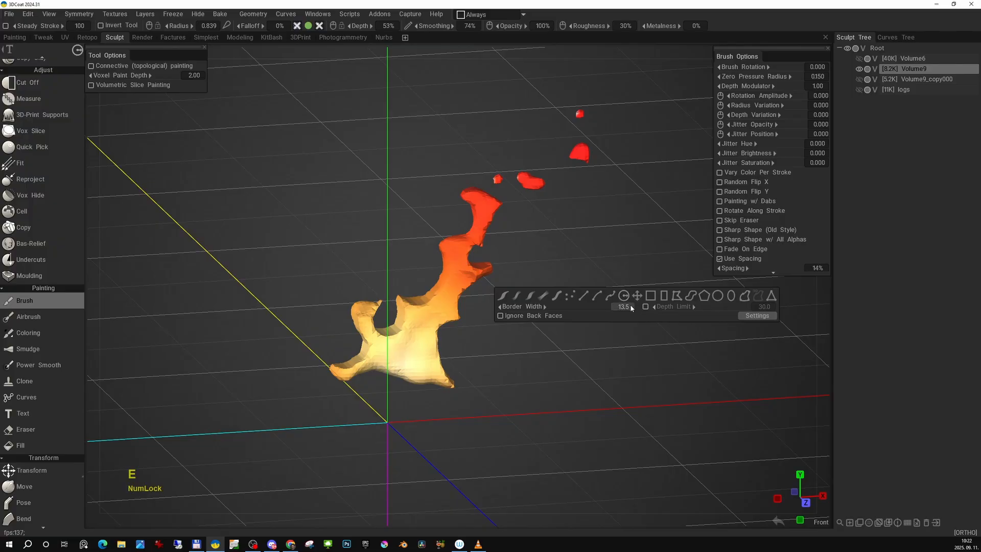
key("b")
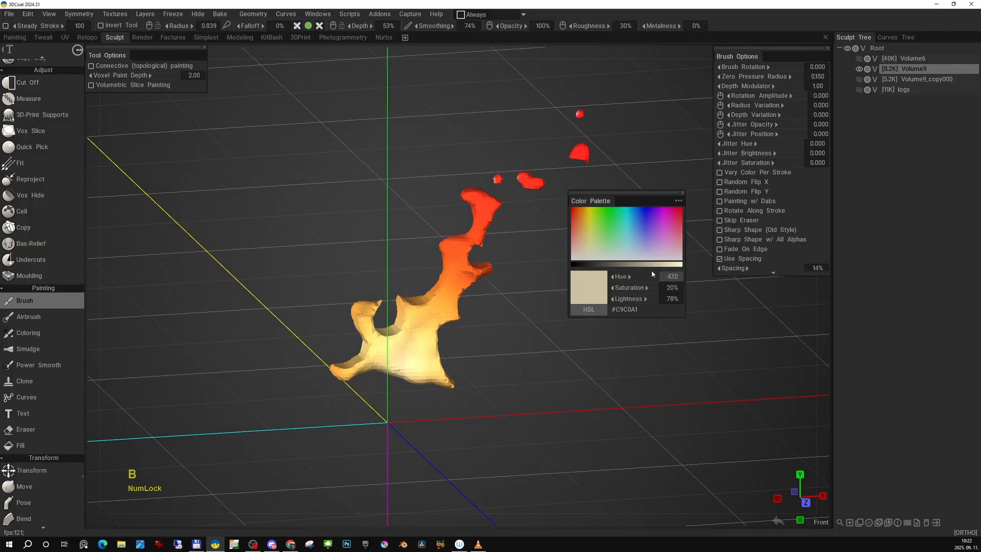
left_click_drag(662, 268, 684, 265)
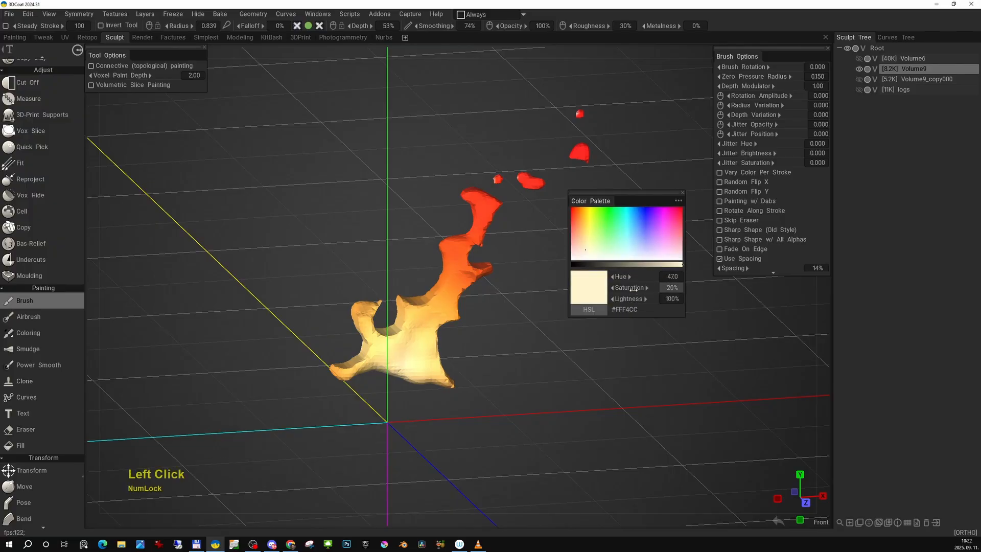
left_click_drag(634, 289, 597, 296)
left_click_drag(406, 371, 447, 369)
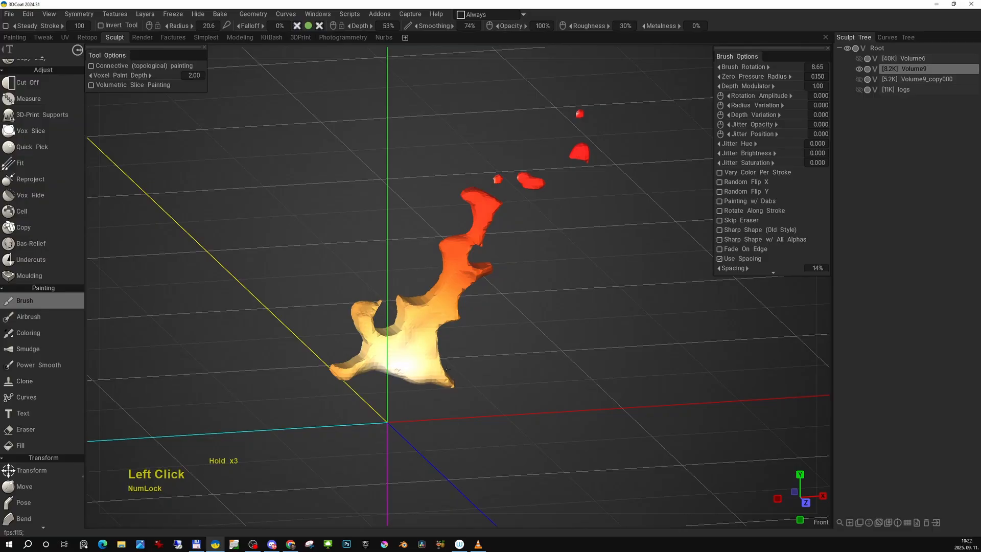
- Show the ground, rocks and logs layers again and switch the view to perspective projection
left_click_drag(560, 349, 460, 283, "alt")
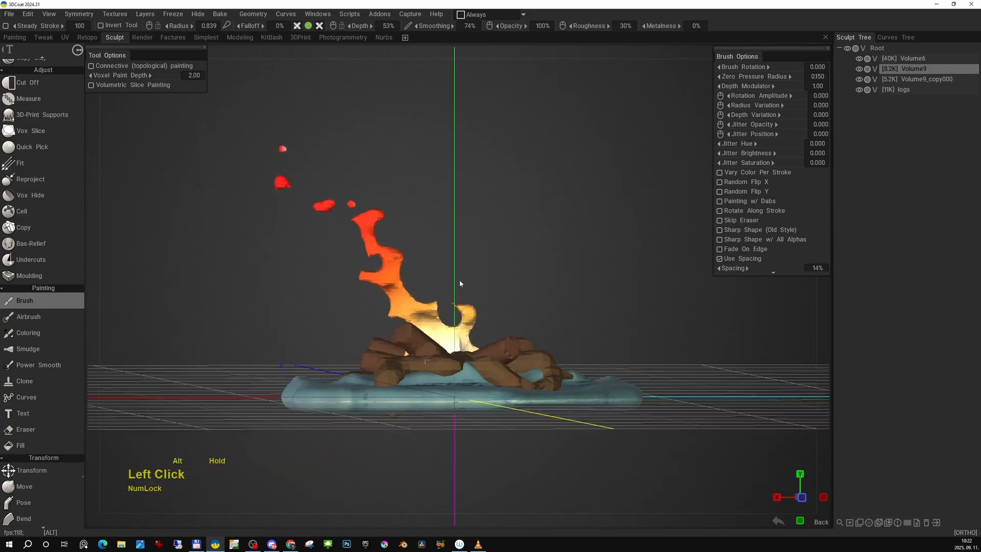
right_click_drag(460, 281, 495, 255, "alt")
left_click_drag(495, 255, 639, 276, "alt")
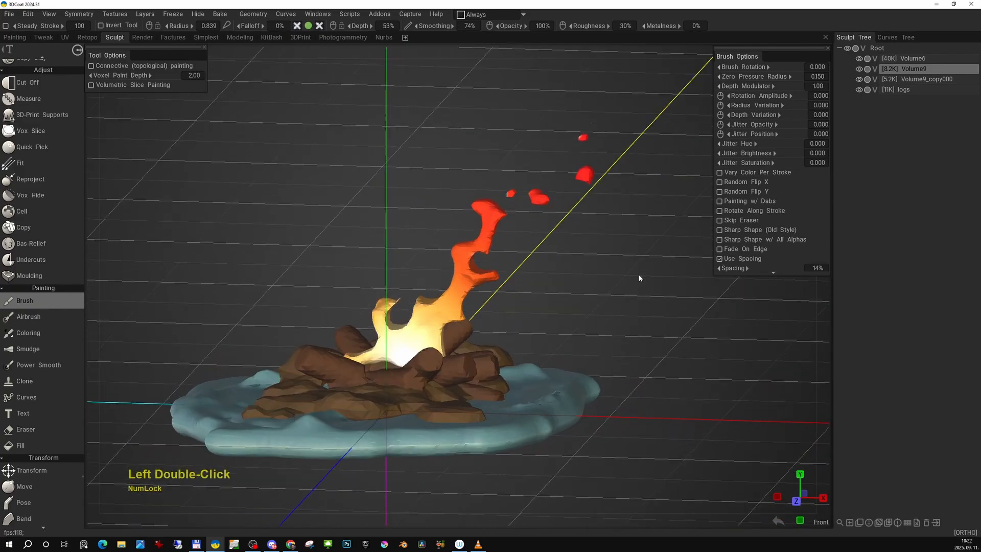
key("KP_5")
middle_click_drag(629, 281, 648, 246, "alt")
left_click_drag(648, 246, 655, 232, "alt")
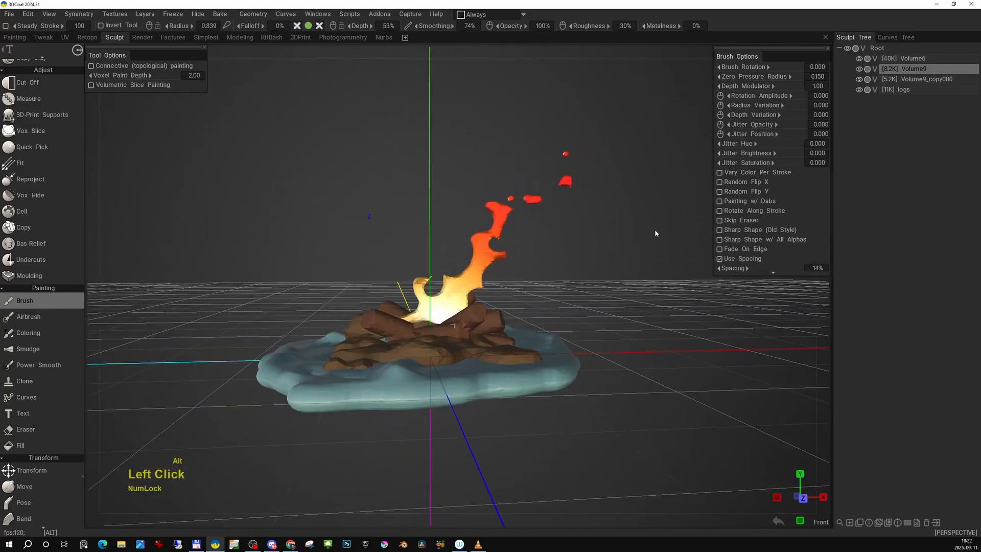
- Examine the gradient-colored flame together with the logs, rocks and ground from several angles in perspective
right_click_drag(655, 232, 626, 262, "alt")
left_click_drag(627, 262, 580, 257, "alt")
right_click_drag(581, 257, 562, 253, "alt")
left_click_drag(562, 253, 617, 245, "alt")
middle_click_drag(617, 246, 544, 249, "alt")
left_click_drag(544, 249, 612, 254, "alt")
right_click_drag(612, 253, 591, 258, "alt")
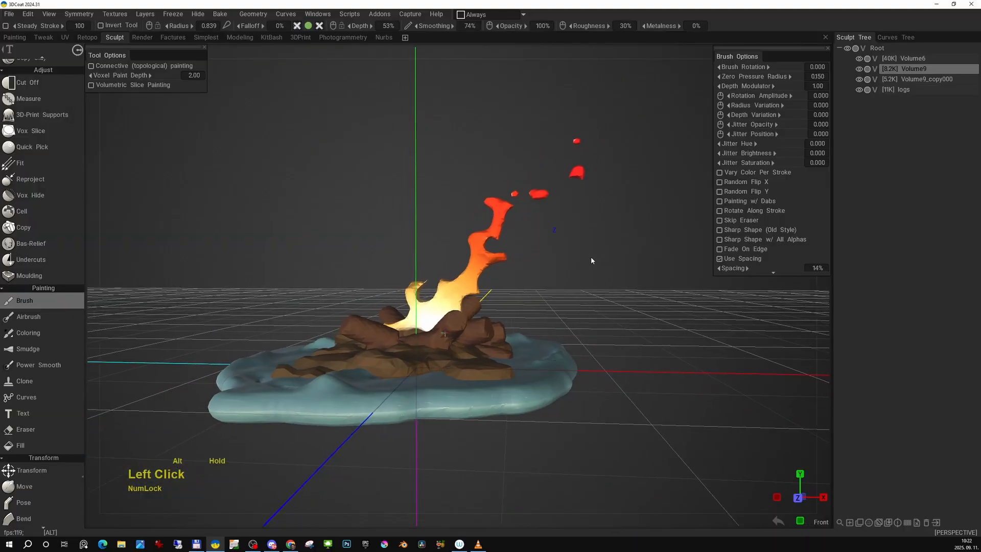
left_click_drag(591, 259, 588, 253, "alt")
middle_click_drag(588, 253, 604, 260, "alt")
left_click(597, 258, "alt")
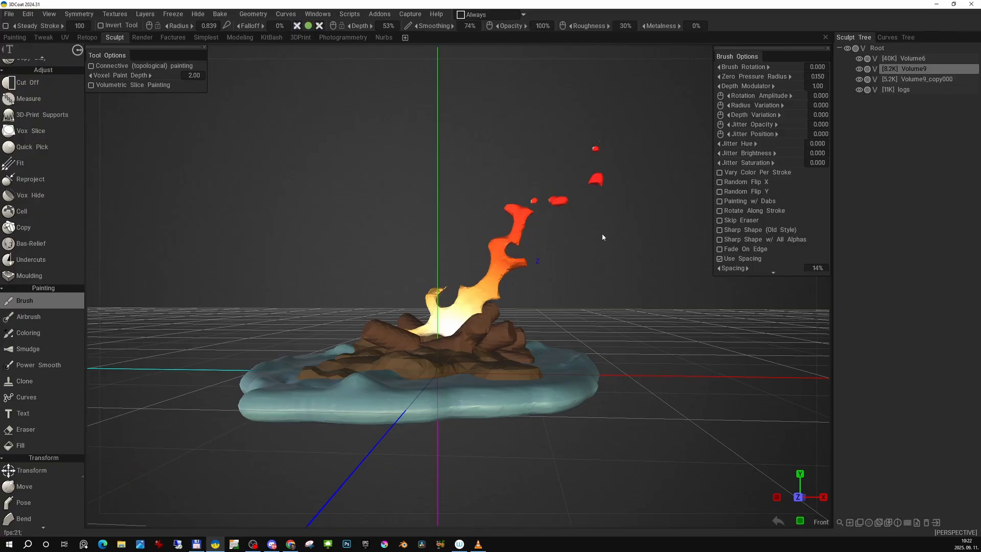
middle_click_drag(595, 280, 595, 279, "alt")
left_click_drag(595, 279, 551, 326, "alt")
middle_click_drag(581, 350, 574, 305, "alt")
left_click_drag(575, 309, 564, 284, "alt")
middle_click_drag(565, 283, 570, 311, "alt")
- Turn off the floor grid and view the campfire from several angles without it
mouse_move(694, 46)
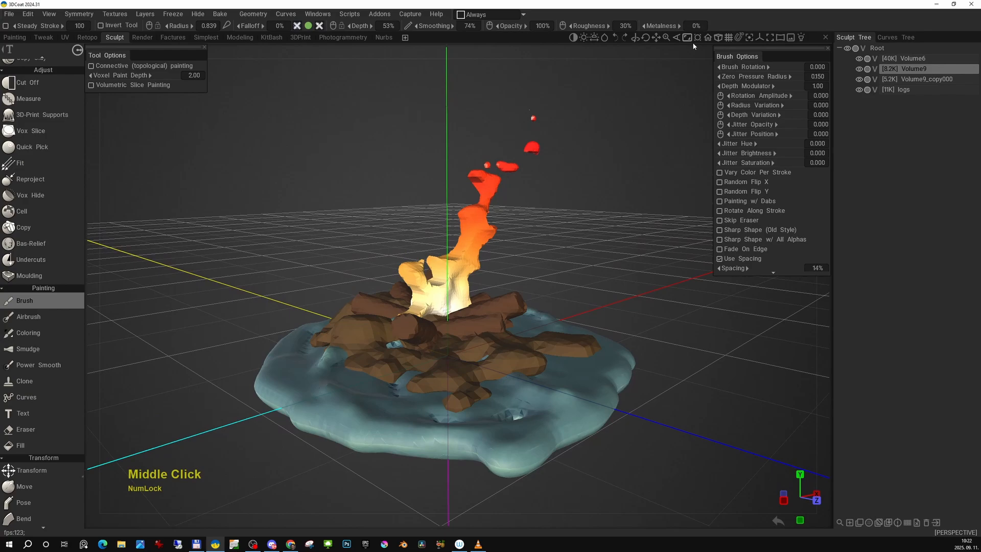
left_click(729, 39)
right_click_drag(613, 286, 605, 281, "alt")
left_click_drag(605, 281, 593, 277, "alt")
right_click_drag(593, 277, 606, 282, "alt")
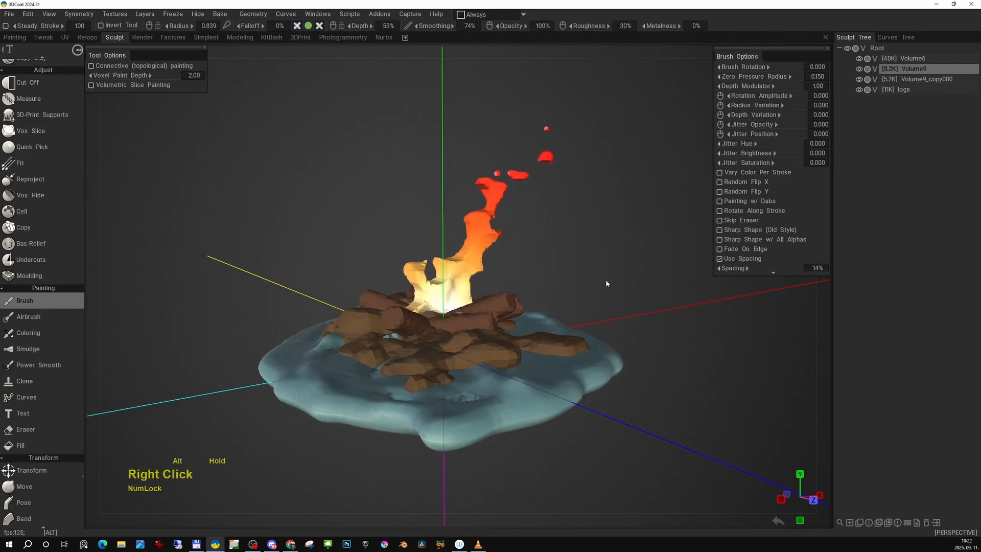
middle_click_drag(607, 282, 608, 283, "alt")
left_click_drag(608, 283, 597, 276, "alt")
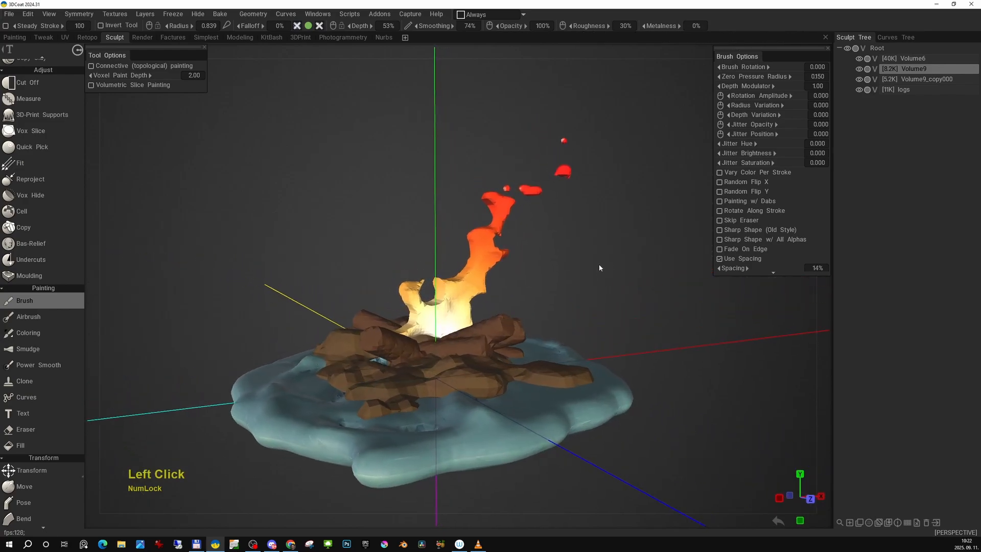